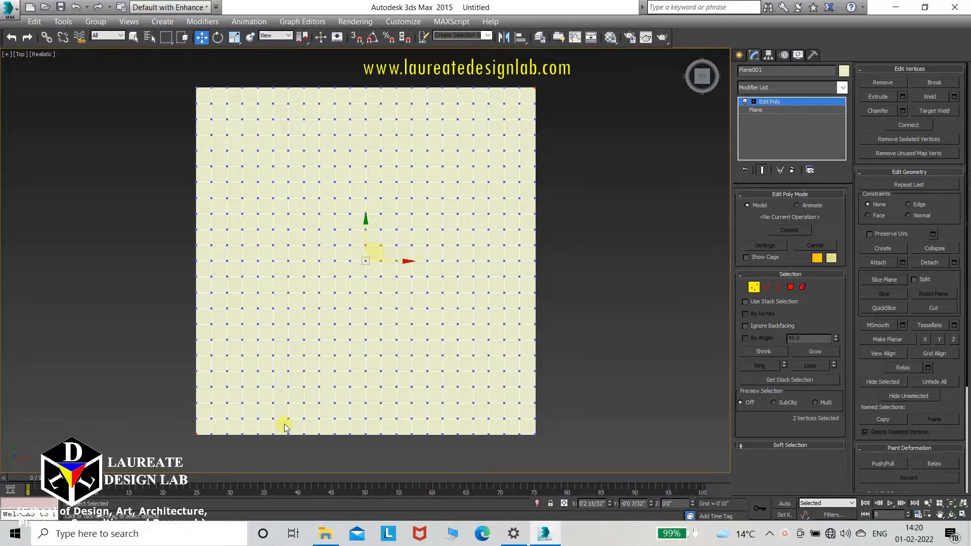
Step: Apply a Push modifier to the plane's two selected corner vertices with a push value of 12'
alt+middle_drag(285, 427, 381, 362)
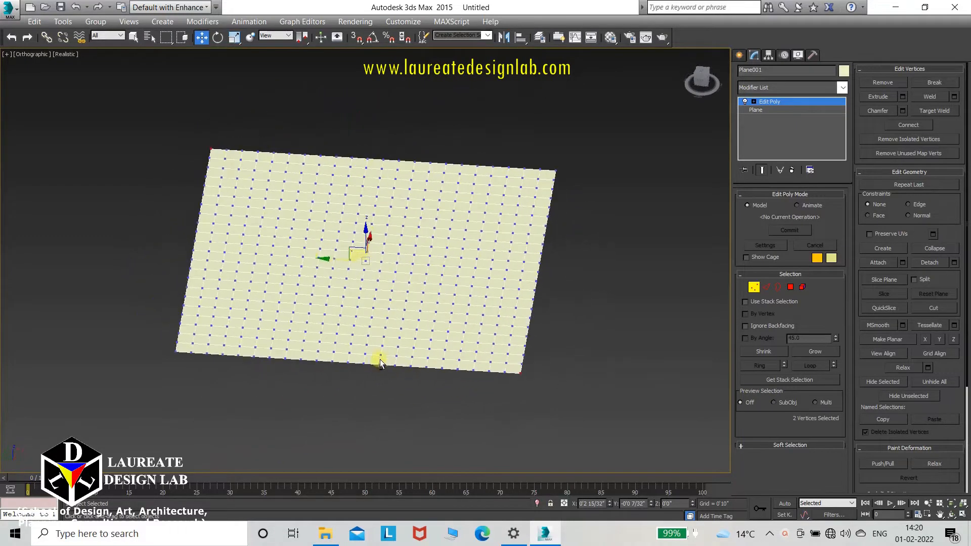
click(802, 84)
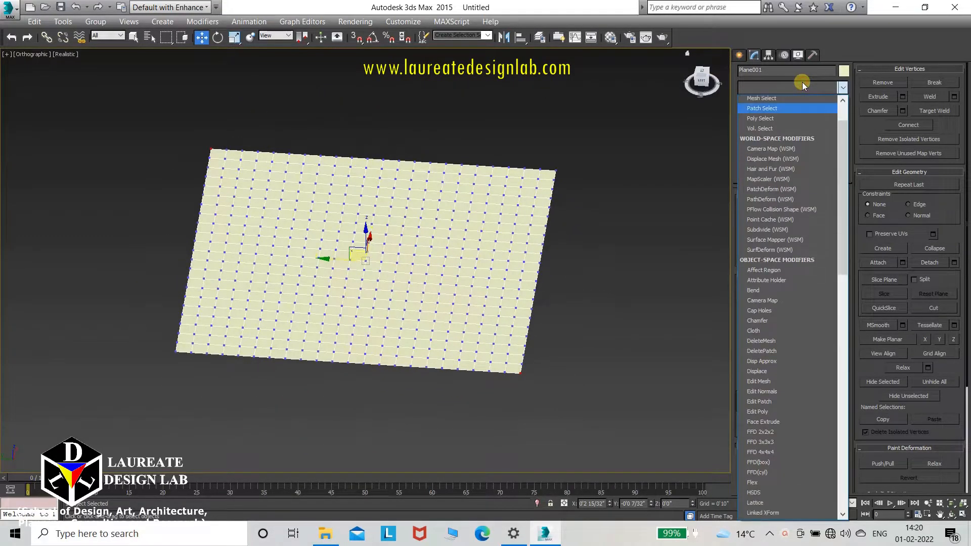
scroll(802, 82, down, 4)
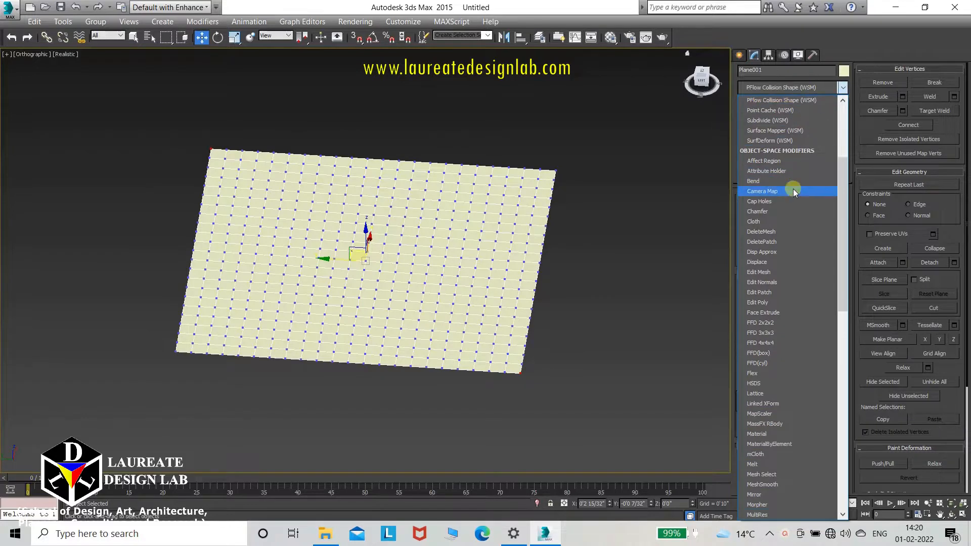
scroll(793, 189, down, 15)
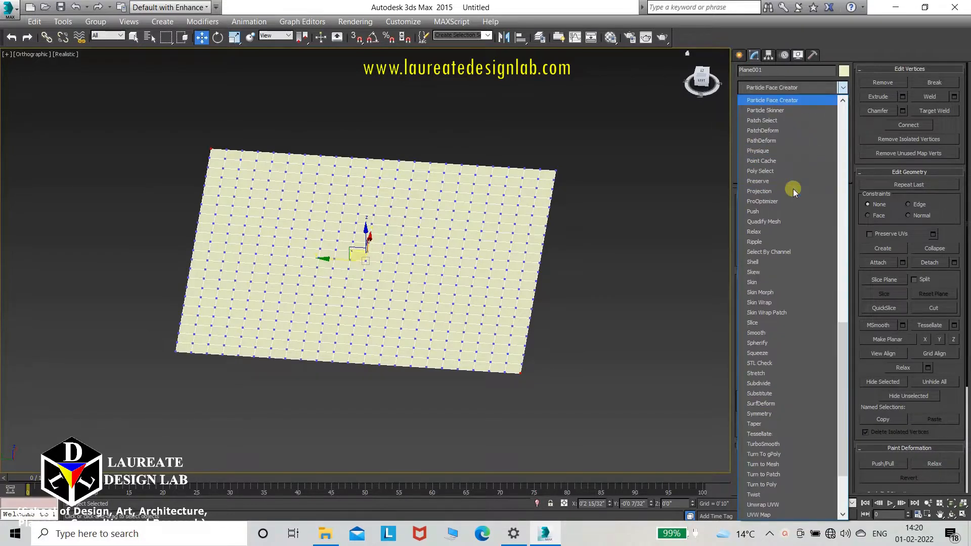
click(781, 211)
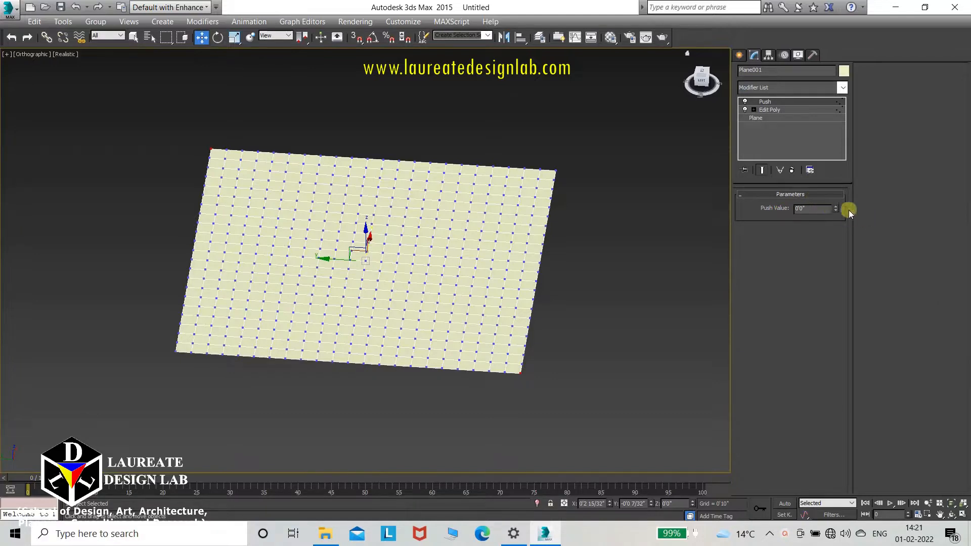
click(805, 208)
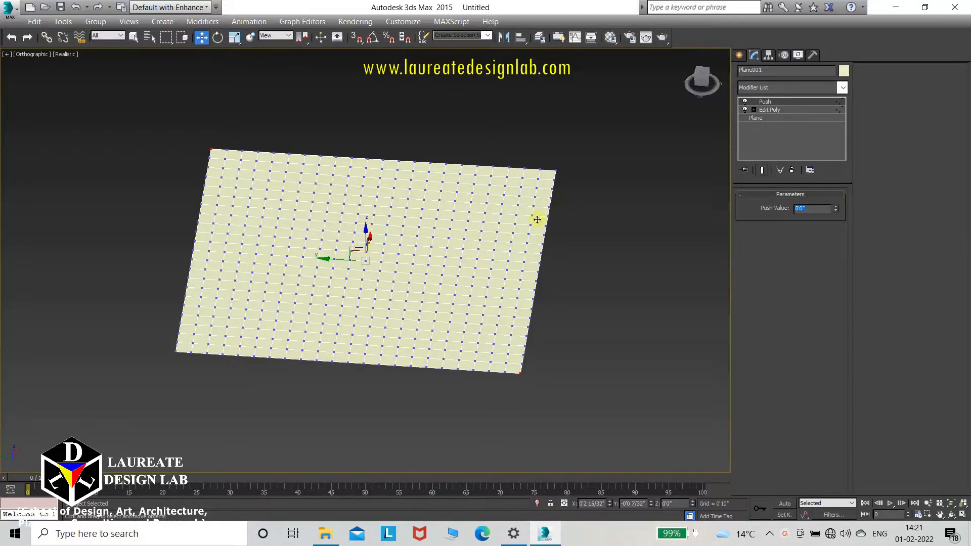
text(12)
key(Return)
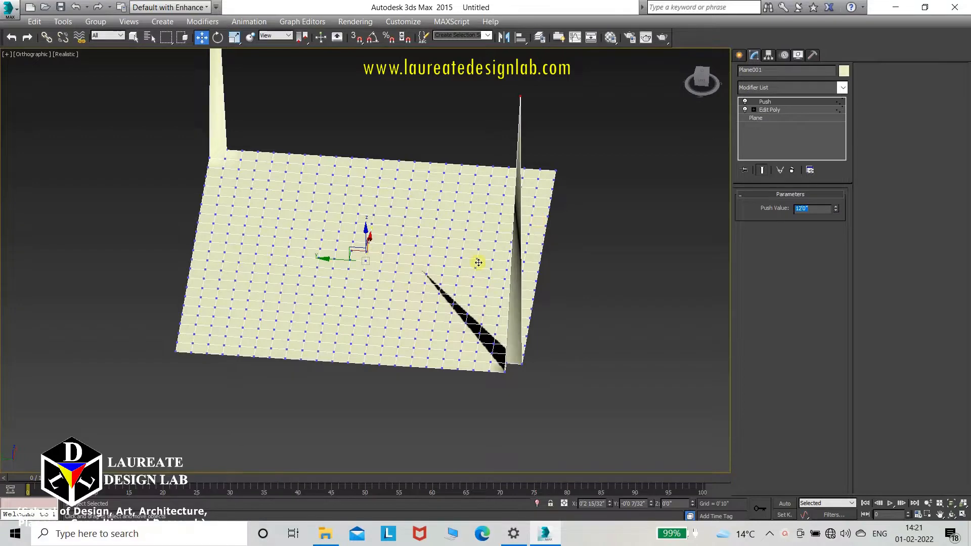
scroll(479, 268, down, 3)
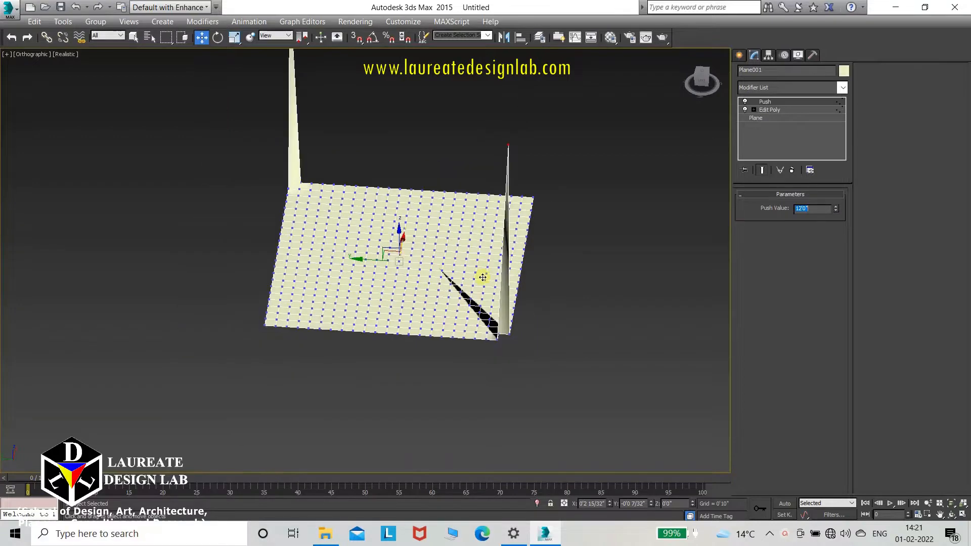
Step: Add a second Edit Poly modifier above Push and select the plane's two remaining flat corner vertices
click(783, 89)
scroll(779, 97, down, 10)
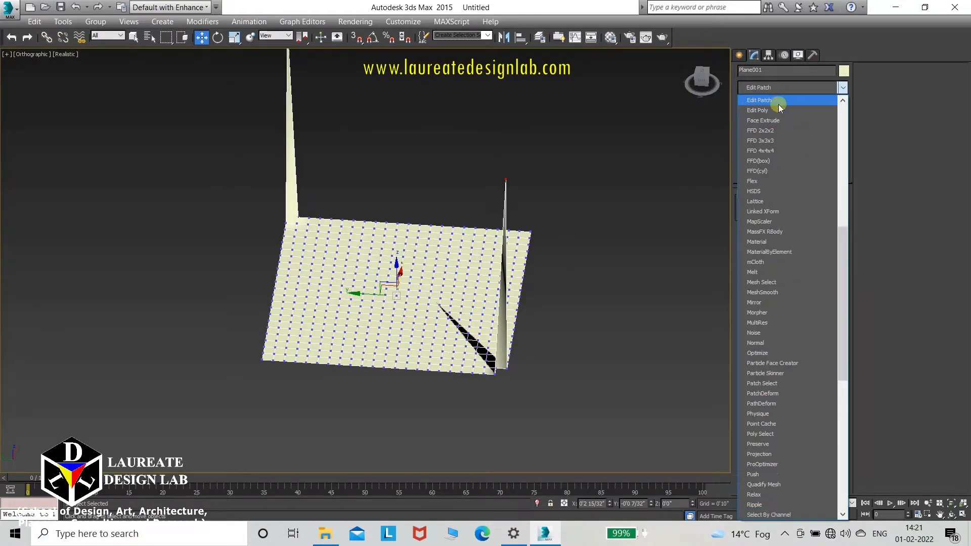
click(778, 110)
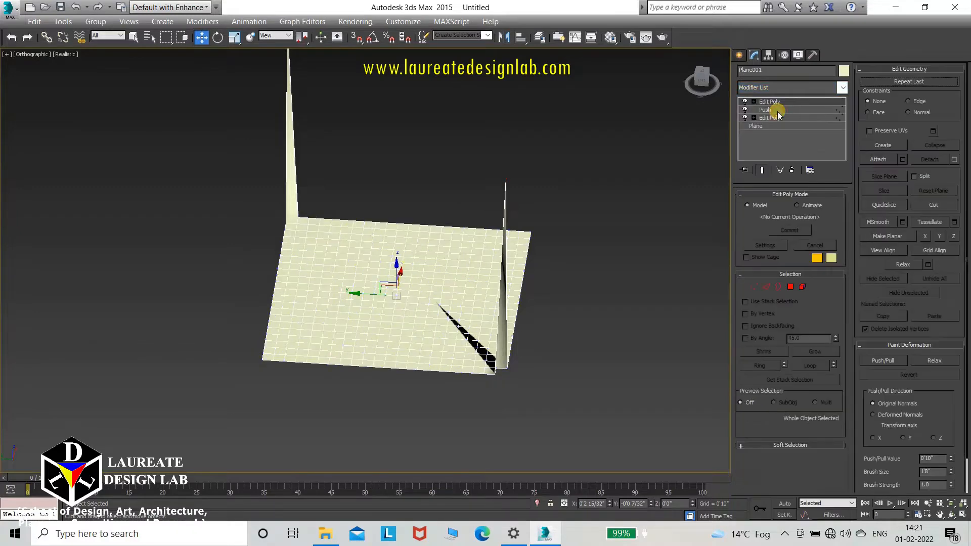
click(754, 287)
scroll(526, 216, up, 5)
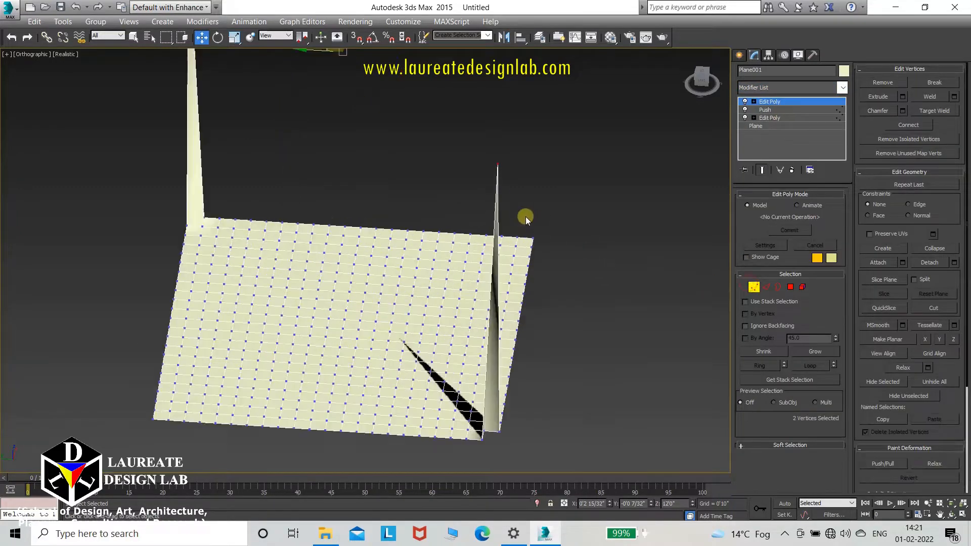
click(535, 240)
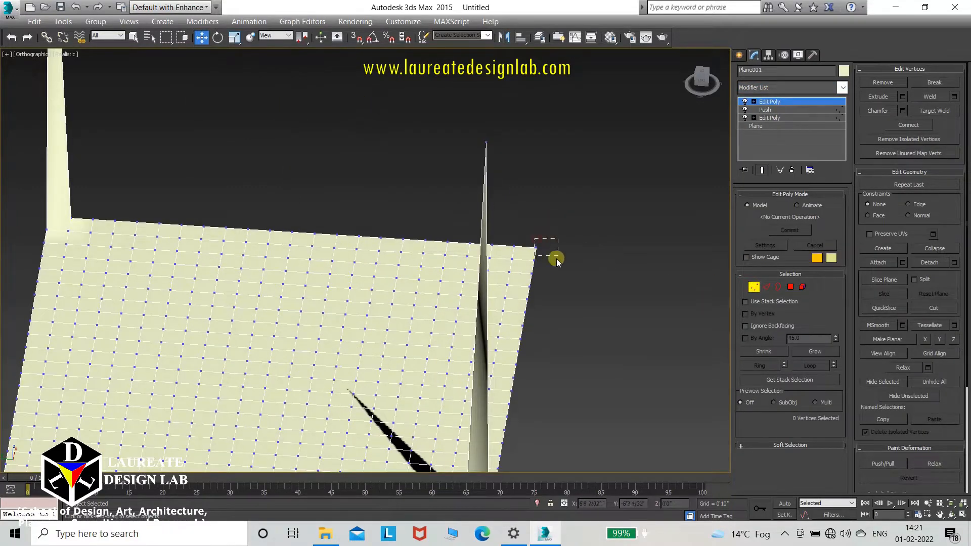
scroll(558, 255, down, 5)
scroll(362, 349, up, 6)
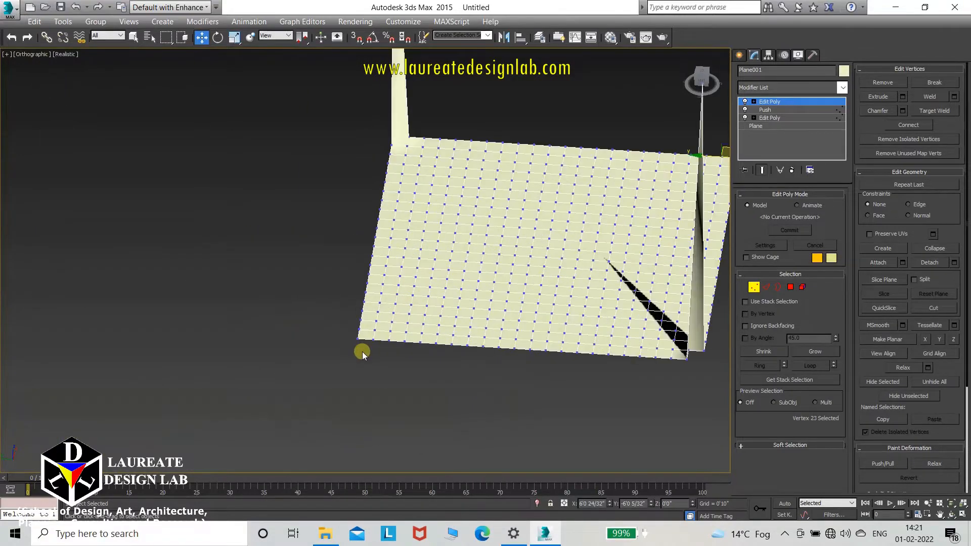
scroll(331, 317, down, 6)
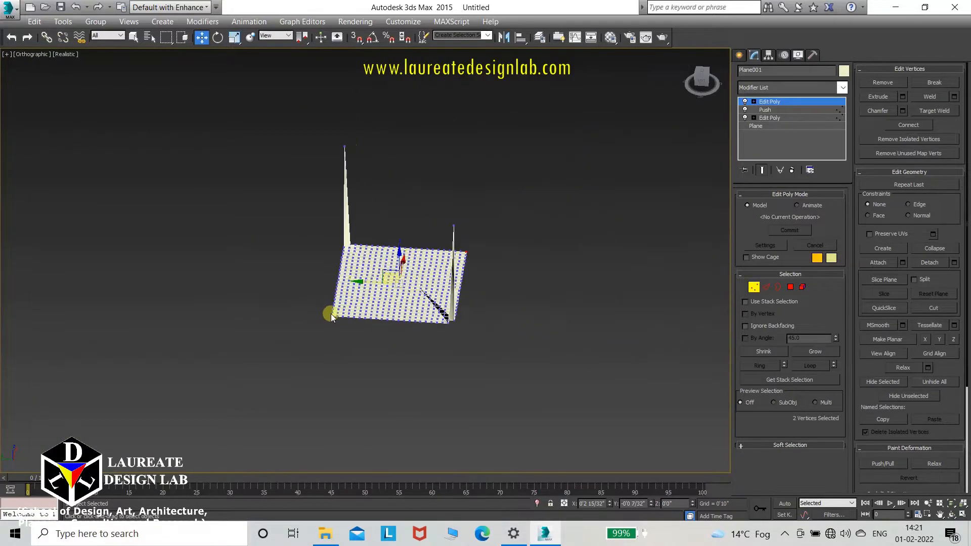
scroll(436, 280, up, 2)
middle_drag(436, 280, 446, 281)
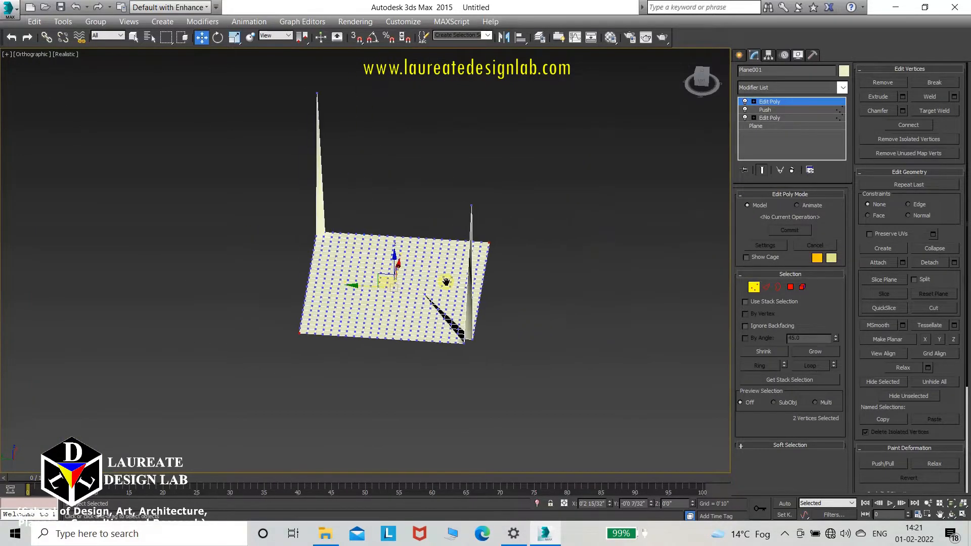
Step: Apply another Push modifier to the two selected corner vertices with a push value of -12'
click(788, 89)
scroll(787, 89, down, 10)
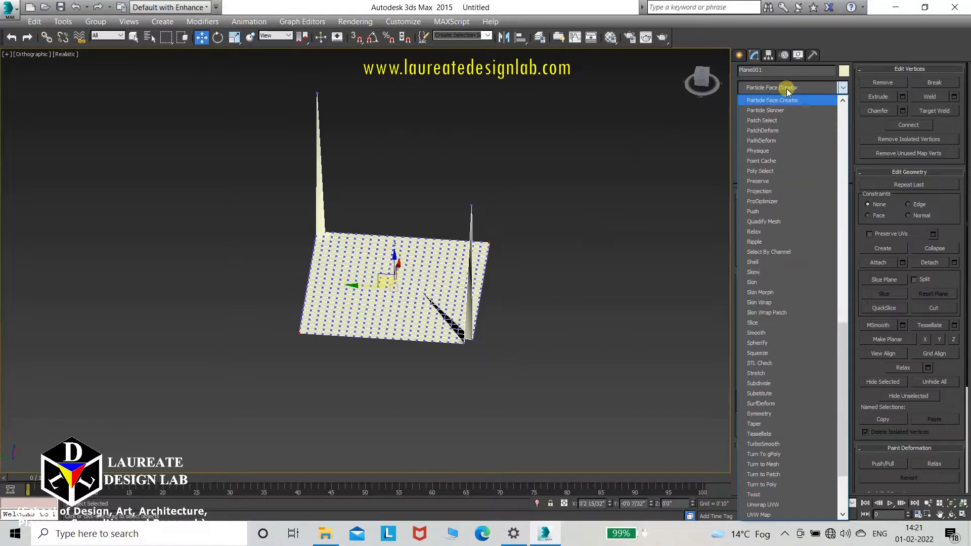
scroll(787, 89, down, 3)
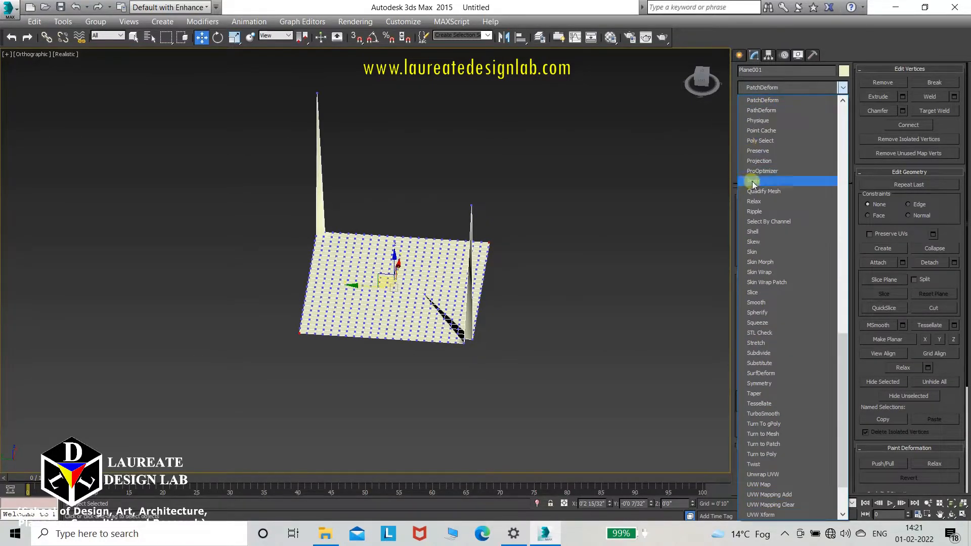
click(753, 182)
double_click(823, 207)
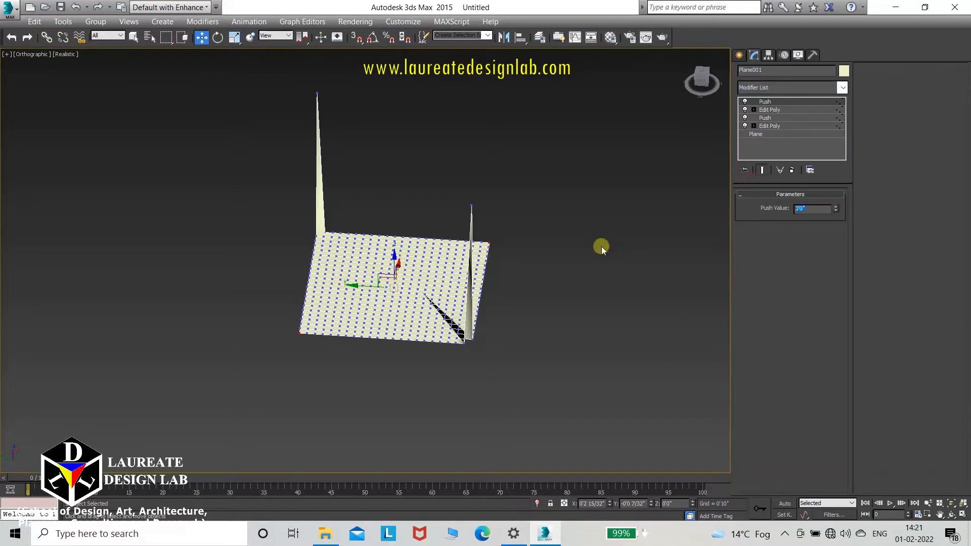
text(-12)
key(Return)
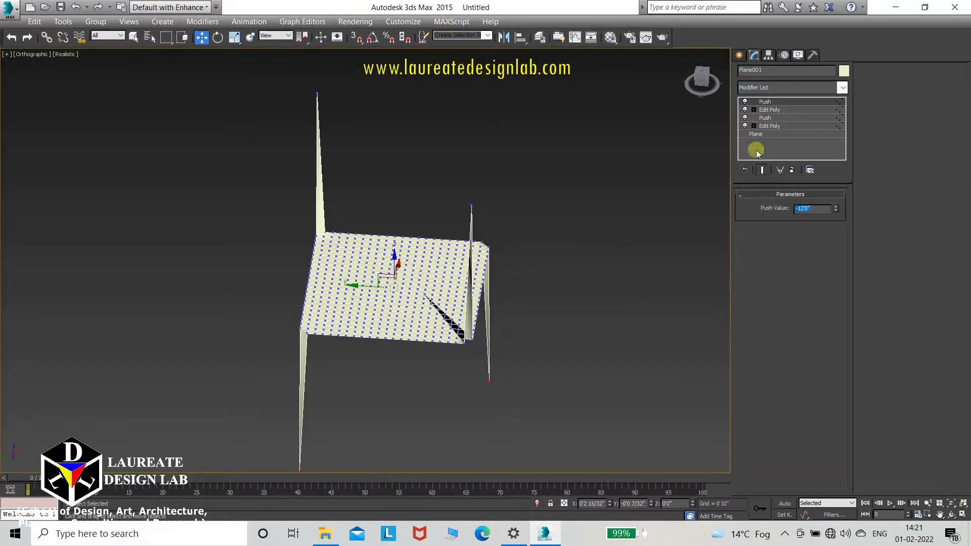
Step: Add a third Edit Poly modifier on top of the stack and switch it to vertex level
click(788, 87)
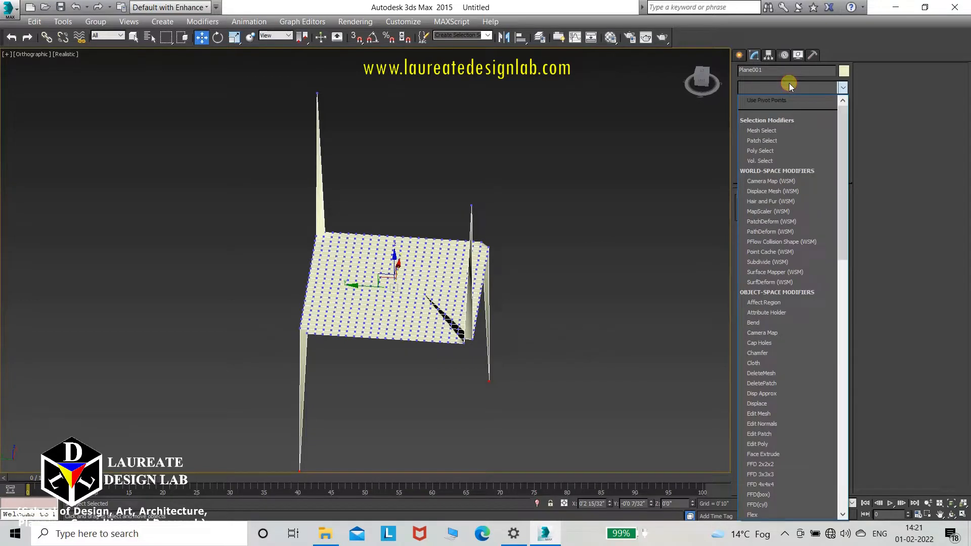
key(e)
key(e)
key(e)
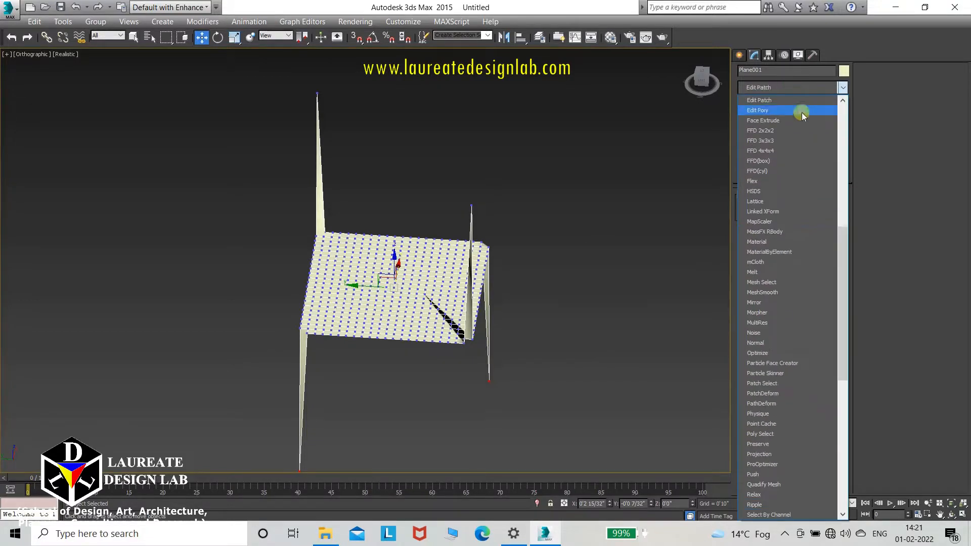
click(802, 111)
click(754, 287)
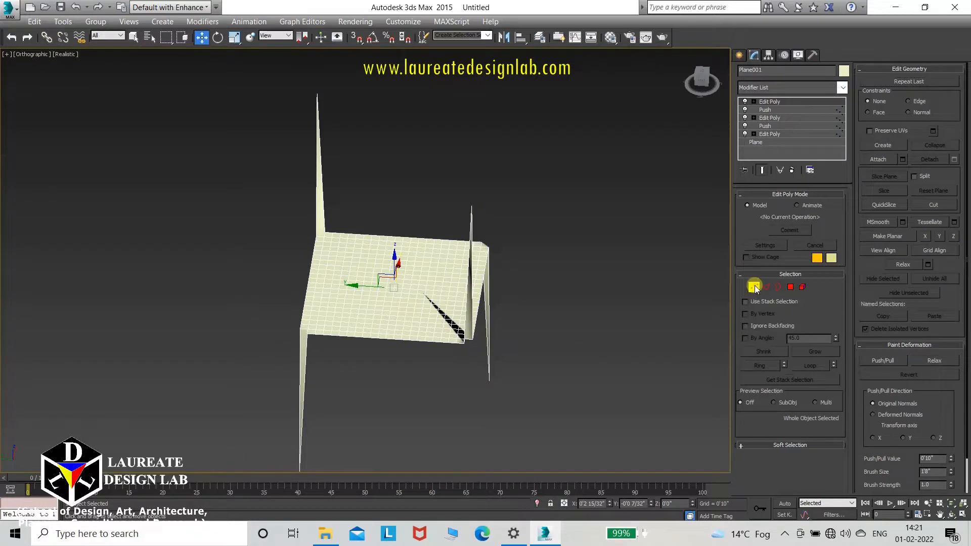
Step: In the front view, select all vertices of the flat middle surface, leaving out the four pushed corner tips
key(f)
key(z)
scroll(453, 258, down, 4)
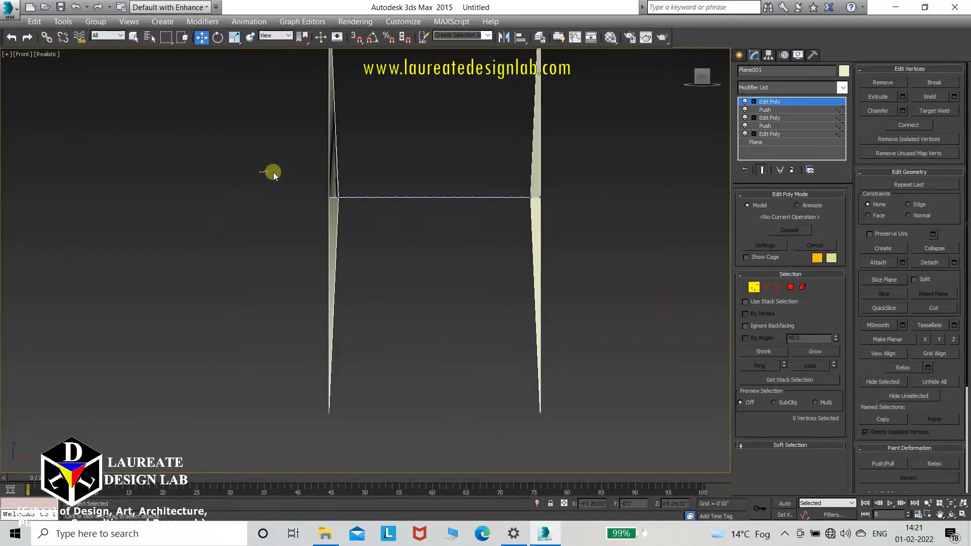
drag(261, 171, 579, 234)
alt+middle_drag(580, 234, 532, 241)
scroll(511, 191, up, 4)
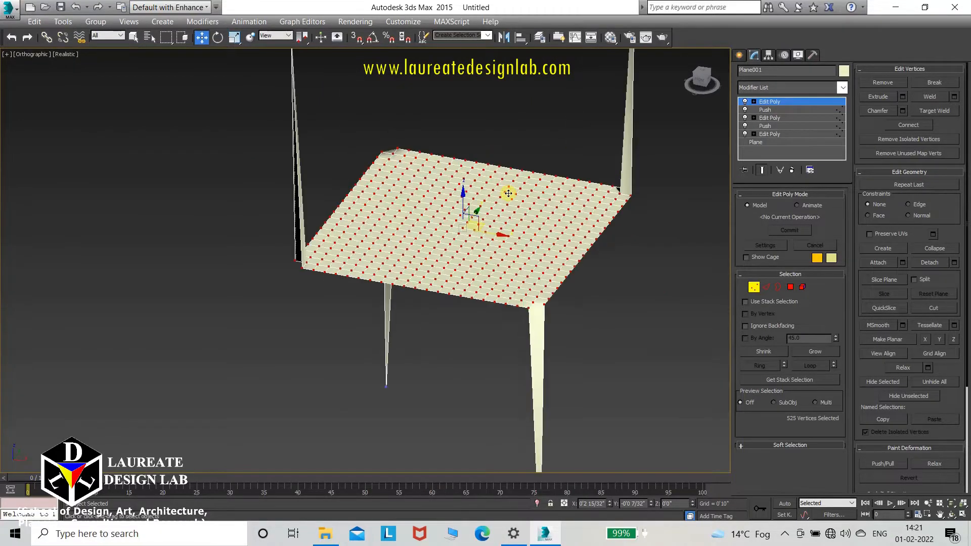
middle_drag(509, 192, 447, 276)
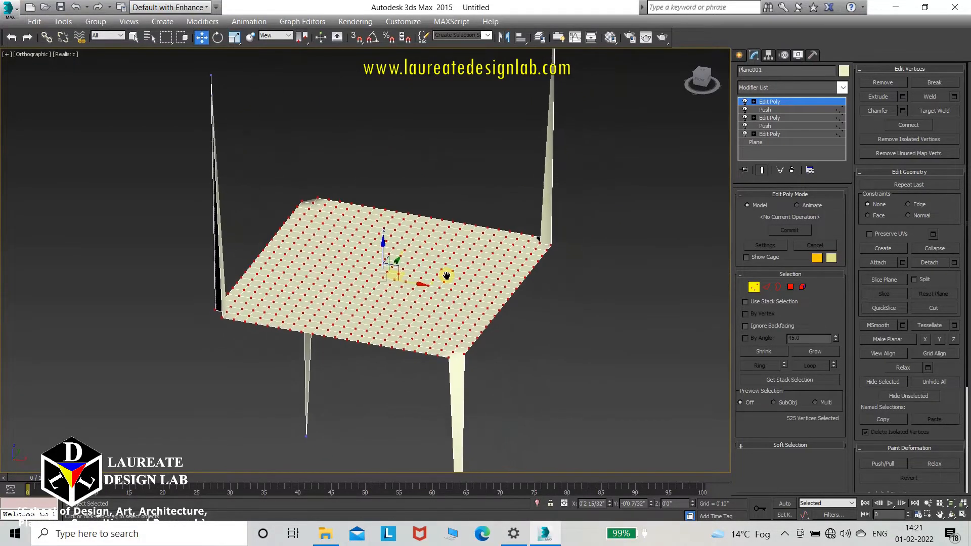
Step: Add a Relax modifier to the selected vertices with 87 iterations and Keep Boundary Pts Fixed turned off
click(793, 87)
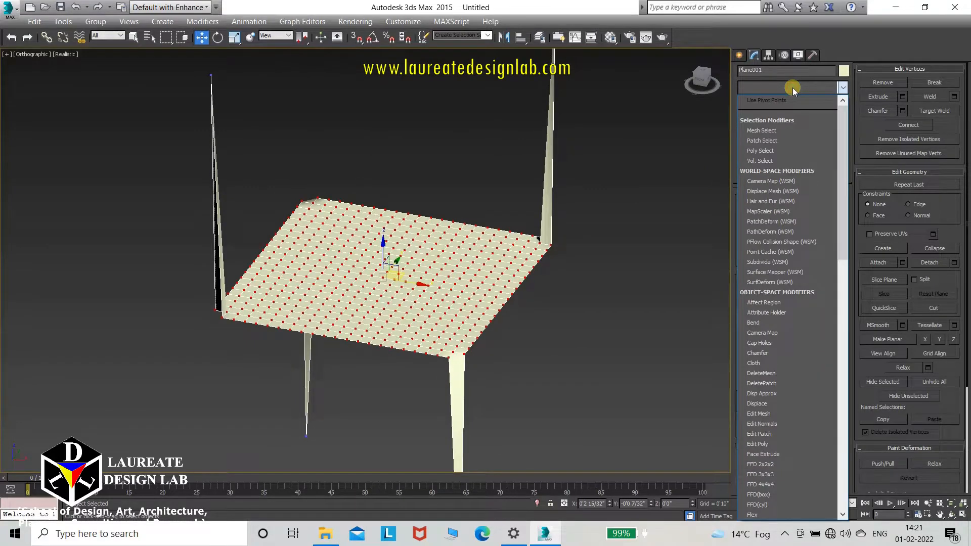
key(r)
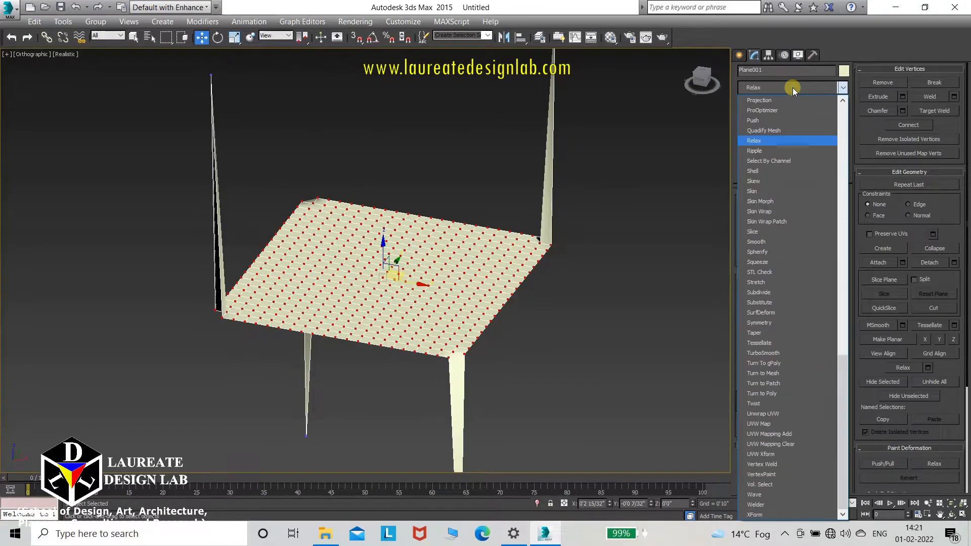
click(791, 141)
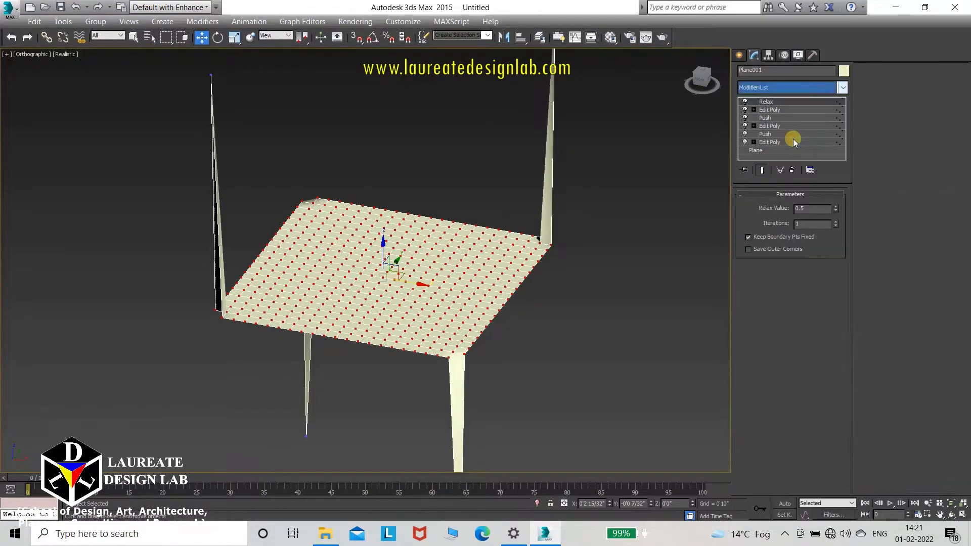
click(834, 221)
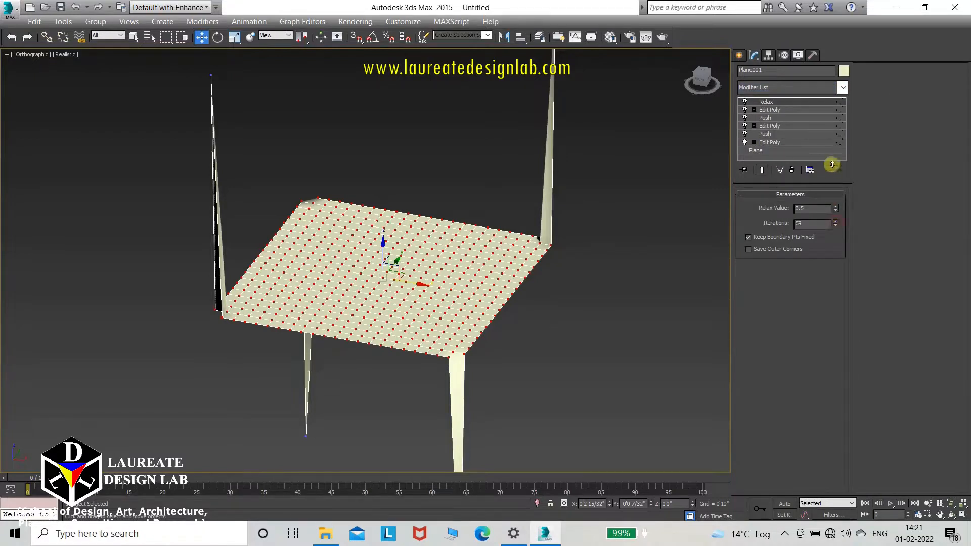
click(756, 237)
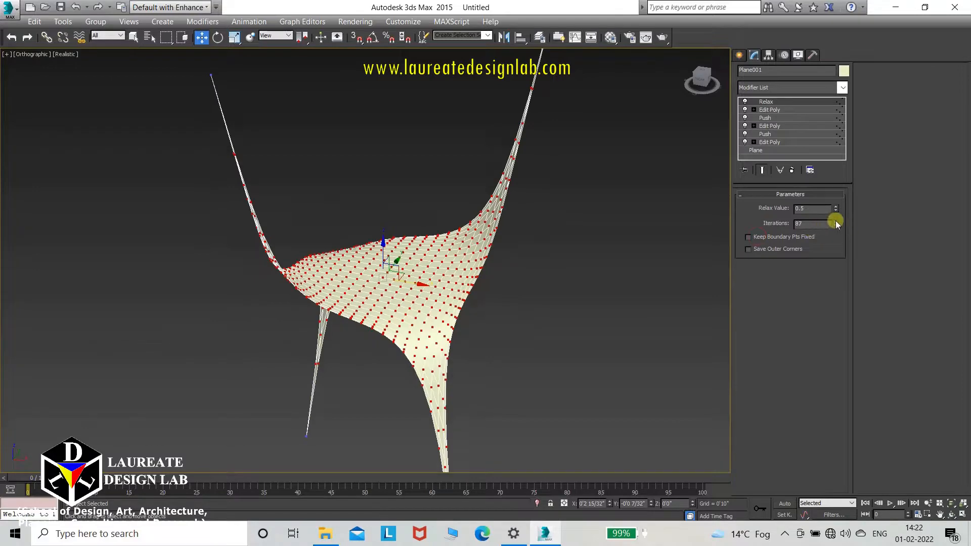
Step: Animate the Relax iterations with Auto Key, starting from 0 at frame 0 and reaching 788 at frame 100
drag(835, 223, 818, 359)
click(784, 504)
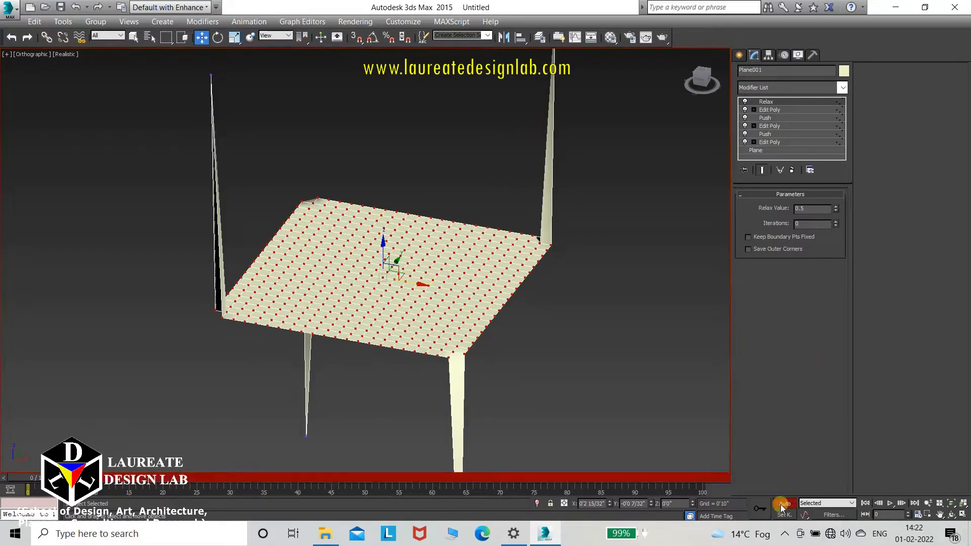
drag(30, 478, 783, 488)
key(w)
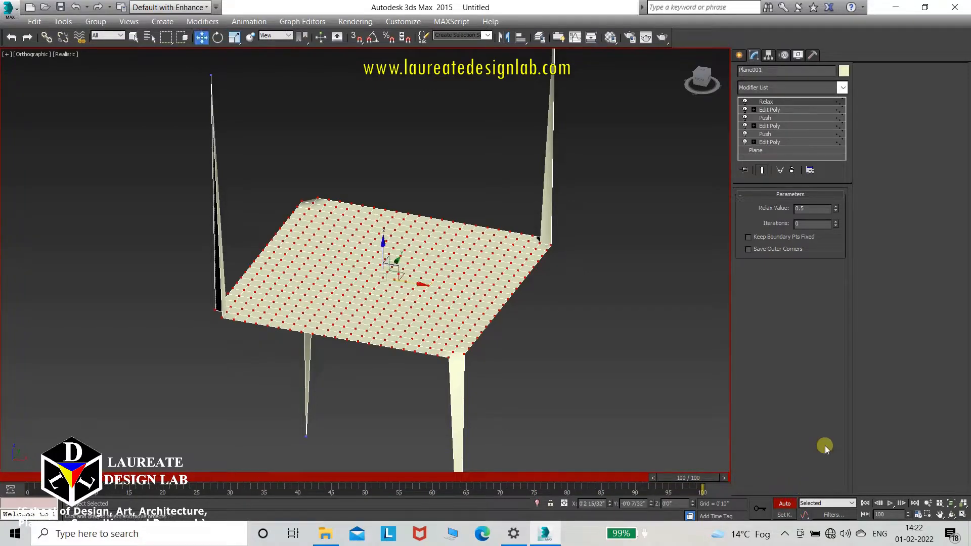
drag(836, 222, 813, 499)
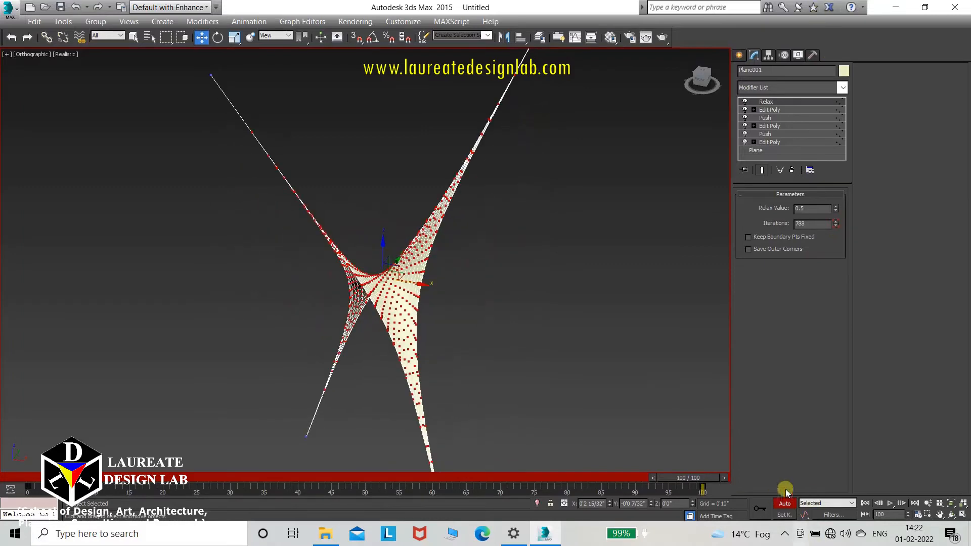
Step: Play back the relax animation, stop it, and move the timeline to frame 32 to examine the surface
click(891, 503)
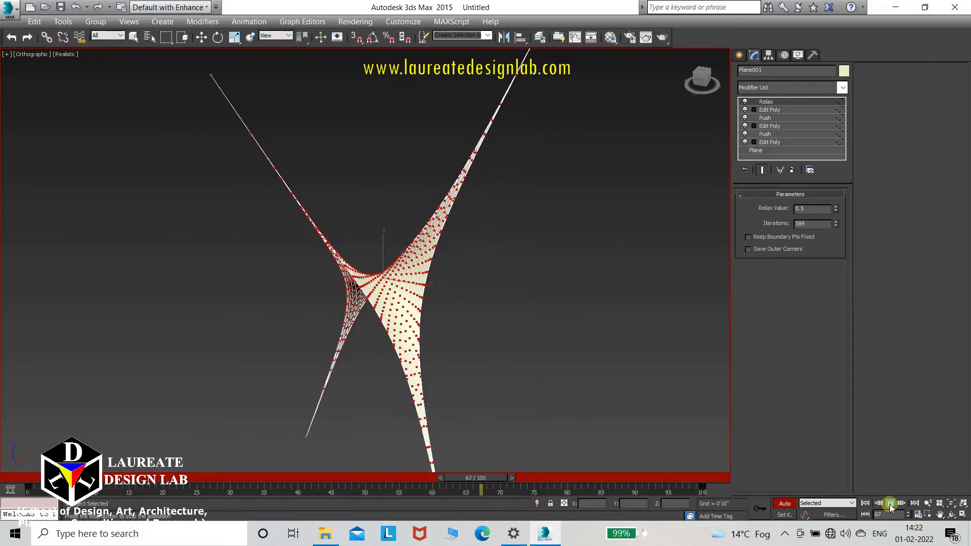
click(890, 504)
drag(515, 478, 246, 478)
key(w)
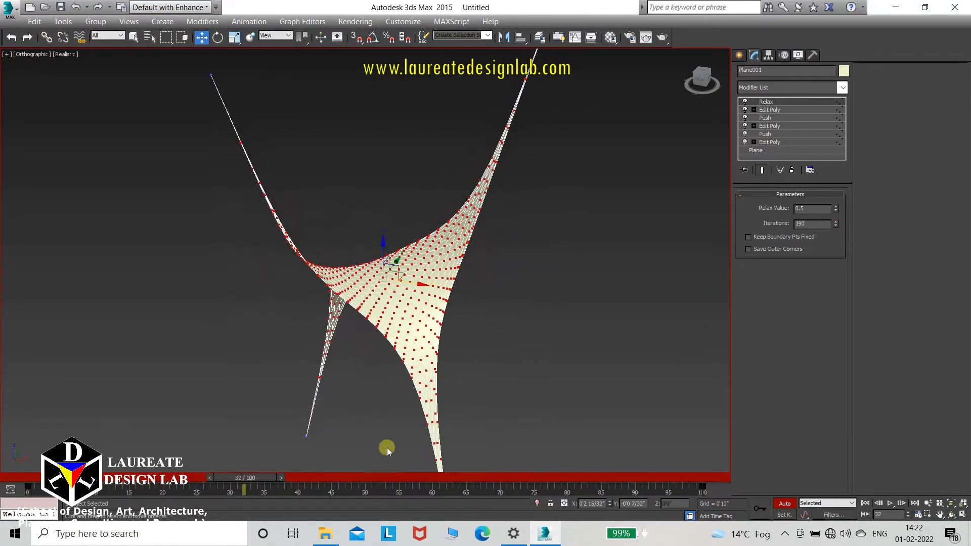
Step: Deselect the membrane, play back its relax animation and stop at frame 33
alt+middle_drag(435, 393, 361, 413)
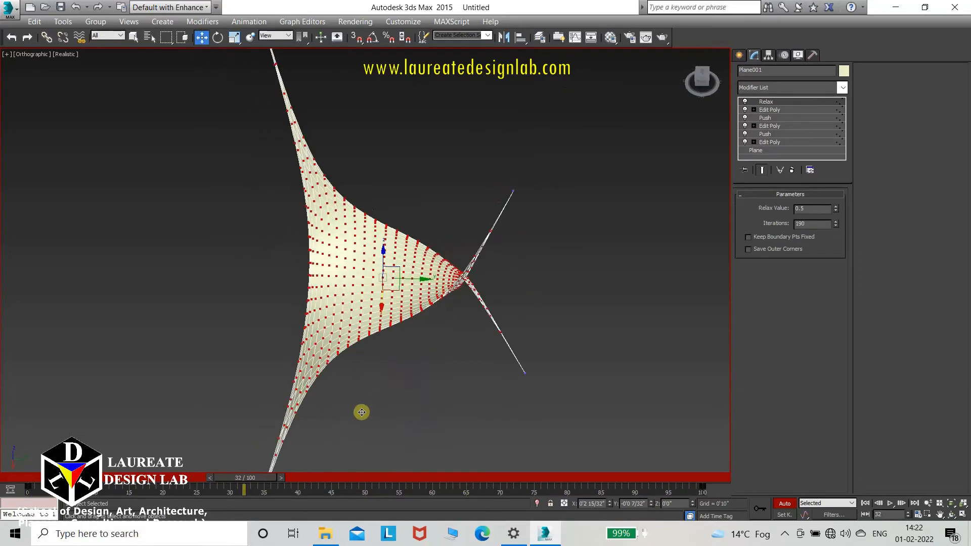
click(594, 199)
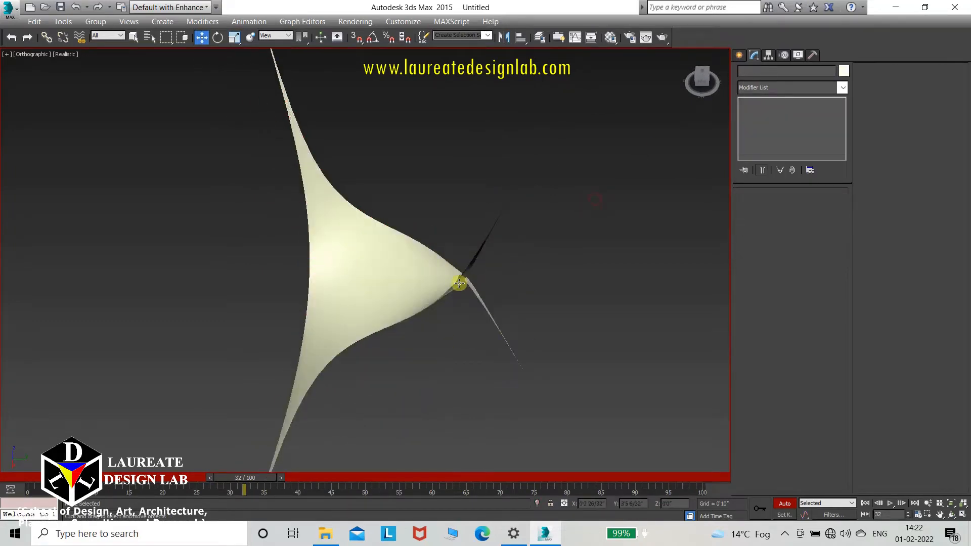
middle_drag(455, 283, 418, 311)
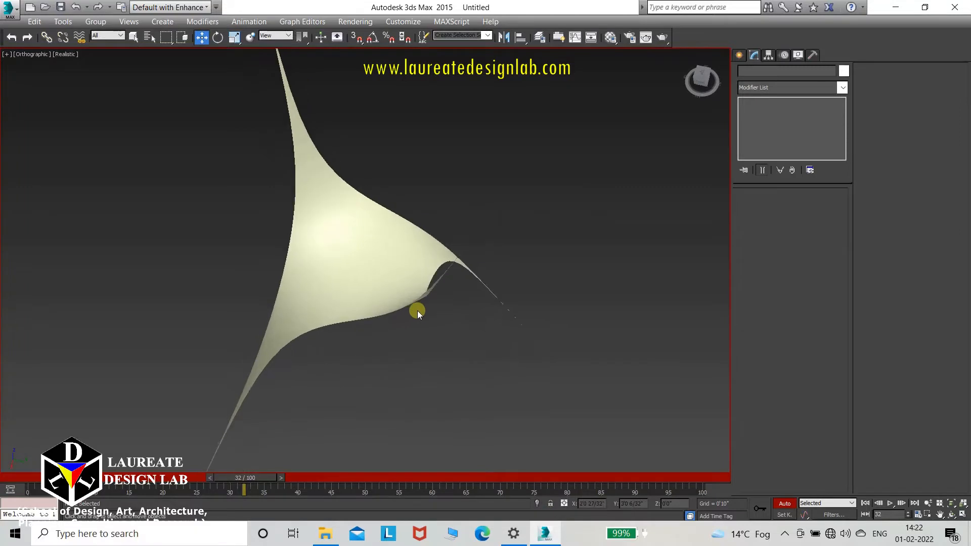
click(891, 504)
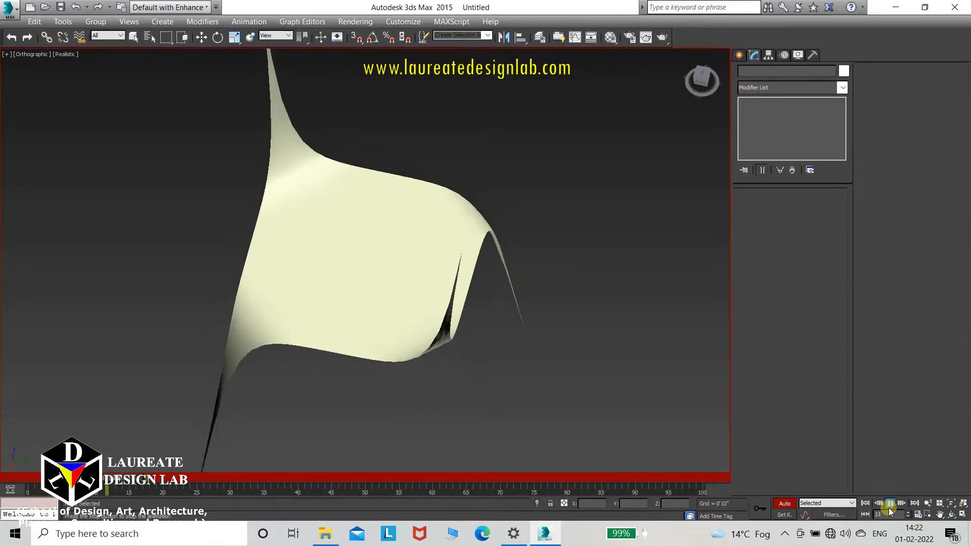
click(891, 512)
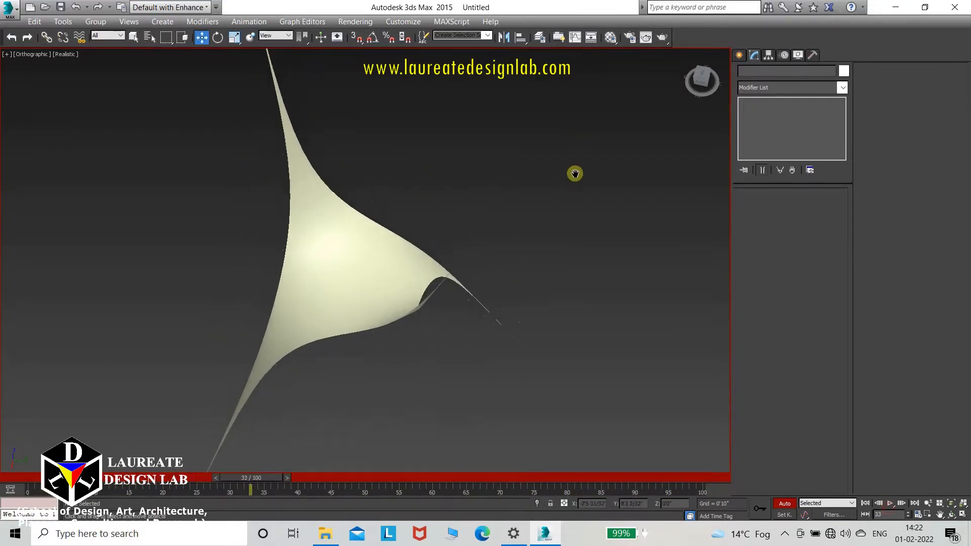
Step: Turn off Auto Key and return to the home perspective view of the membrane
key(n)
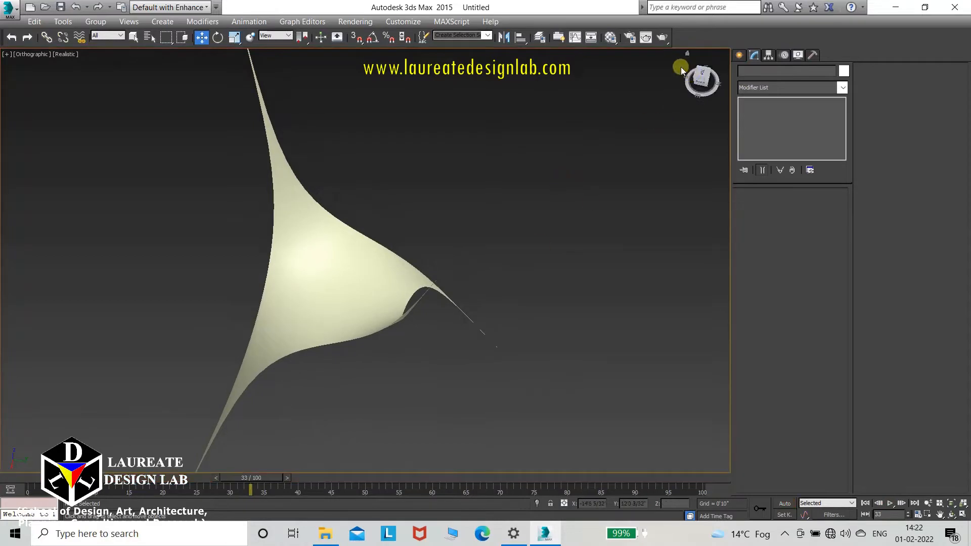
click(687, 52)
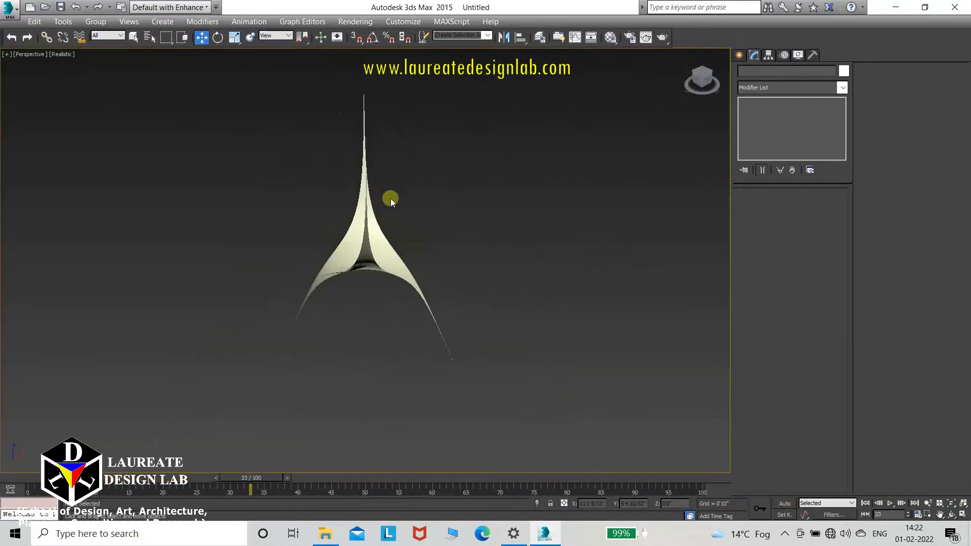
scroll(338, 251, up, 4)
middle_drag(341, 252, 342, 309)
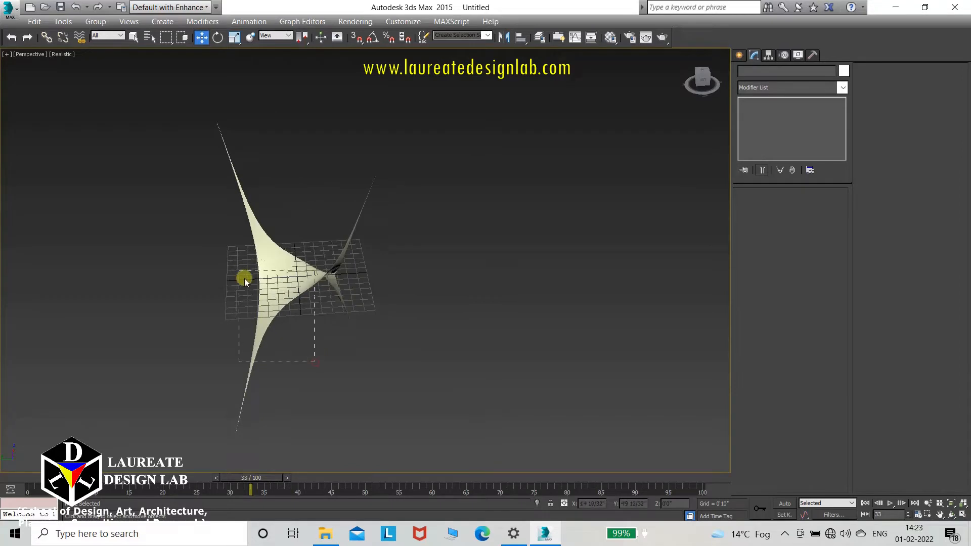
Step: Move the whole membrane straight up along Z above the grid, and deselect it
drag(315, 362, 244, 278)
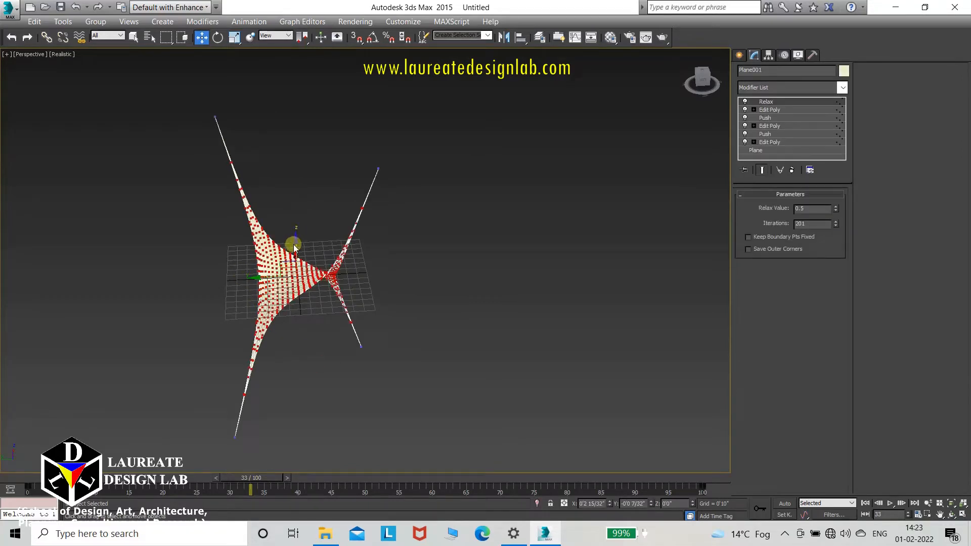
drag(295, 246, 294, 189)
click(408, 239)
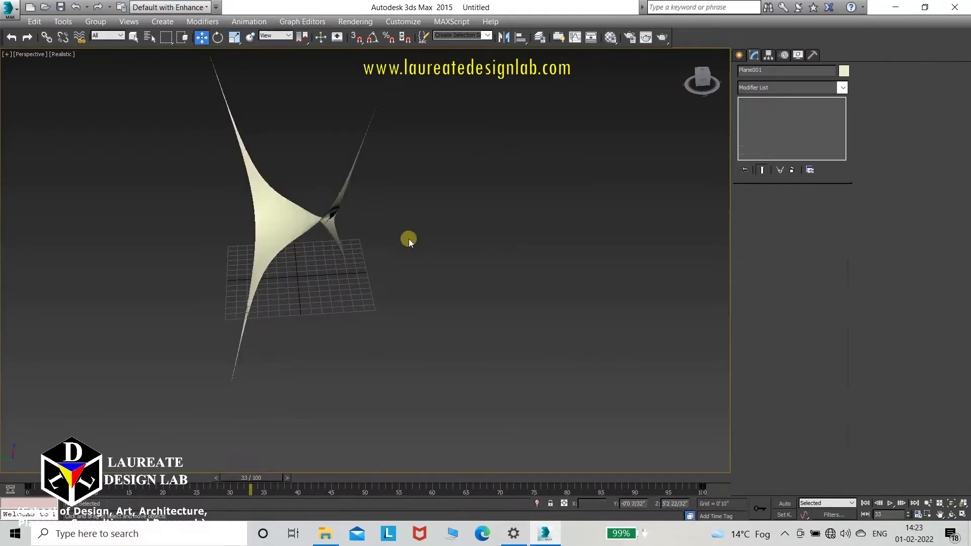
Step: Draw an NGon spline with 8 sides on the ground beside the membrane
middle_drag(407, 238, 232, 296)
click(741, 55)
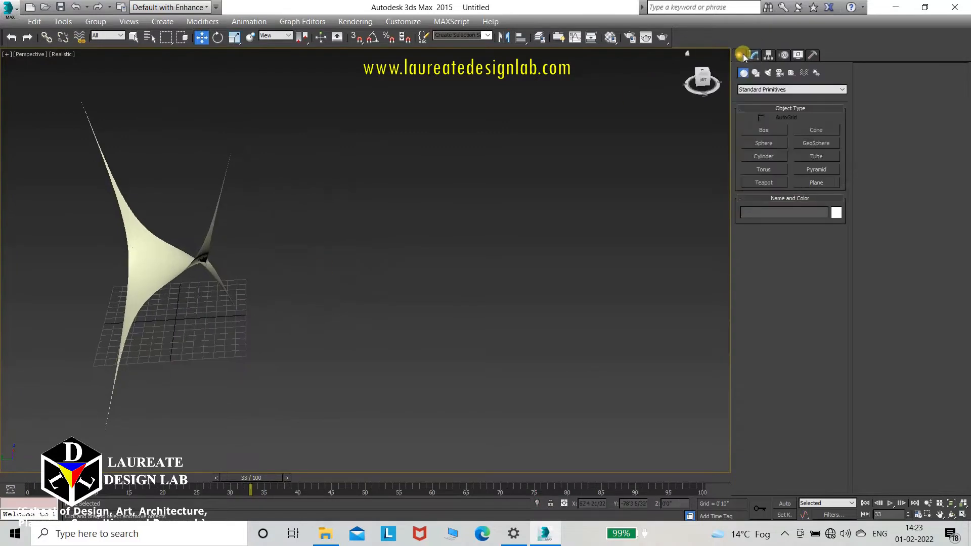
click(759, 75)
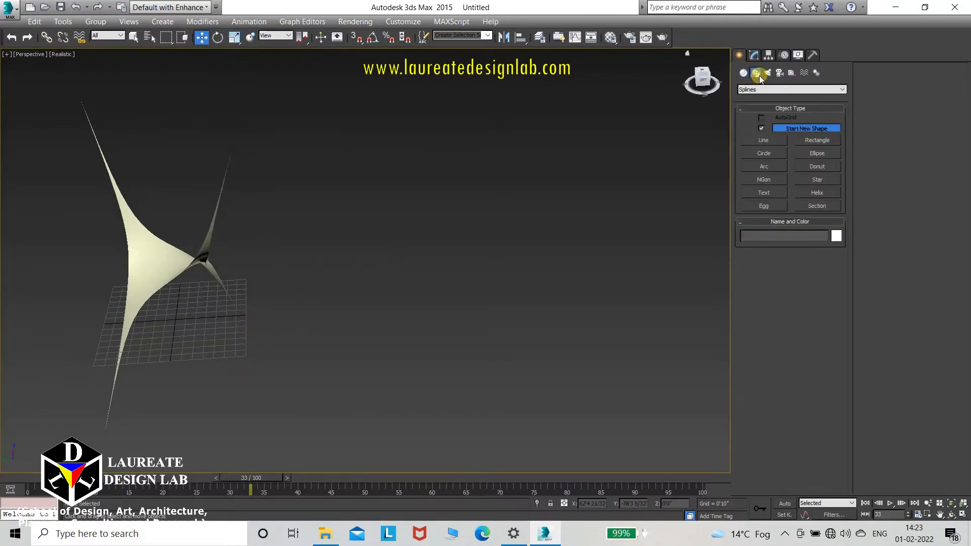
click(761, 128)
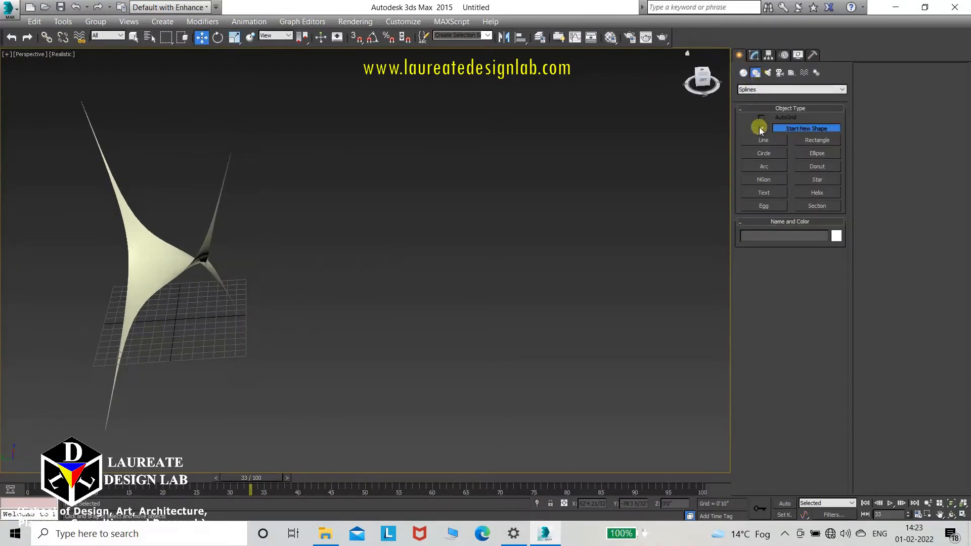
click(765, 180)
middle_drag(395, 371, 328, 370)
drag(800, 354, 735, 355)
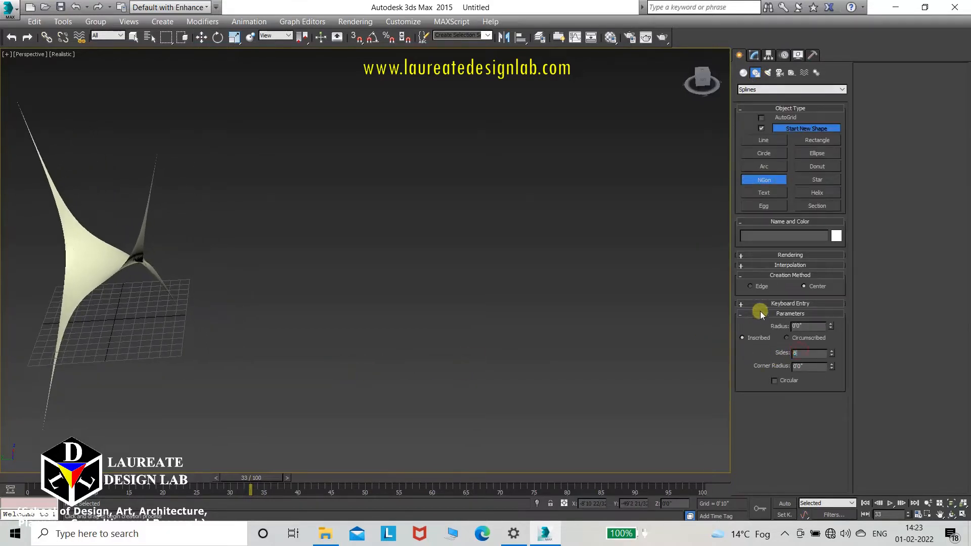
text(8)
drag(397, 248, 464, 339)
middle_drag(436, 304, 450, 321)
right_click(472, 291)
Step: Convert the octagon spline to an Editable Poly
right_click(471, 291)
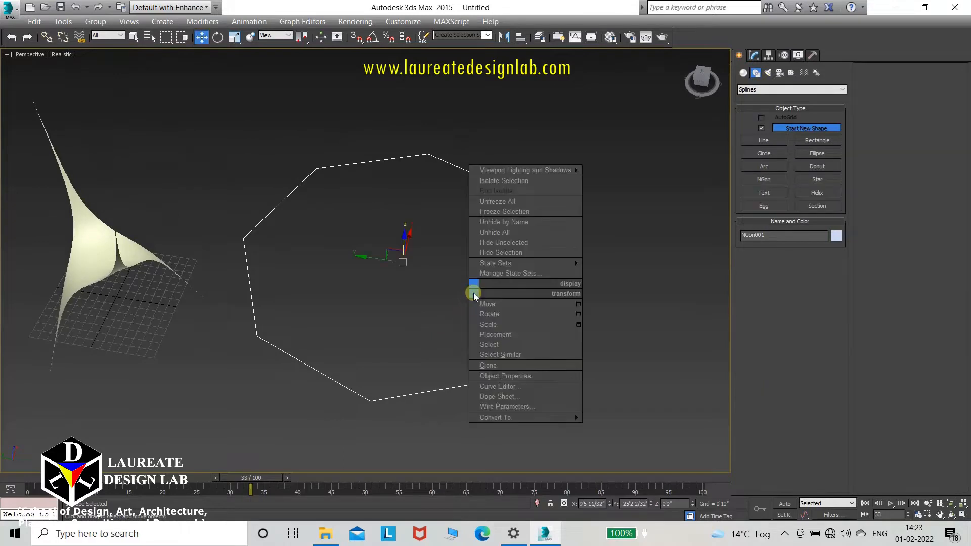
mouse_move(551, 418)
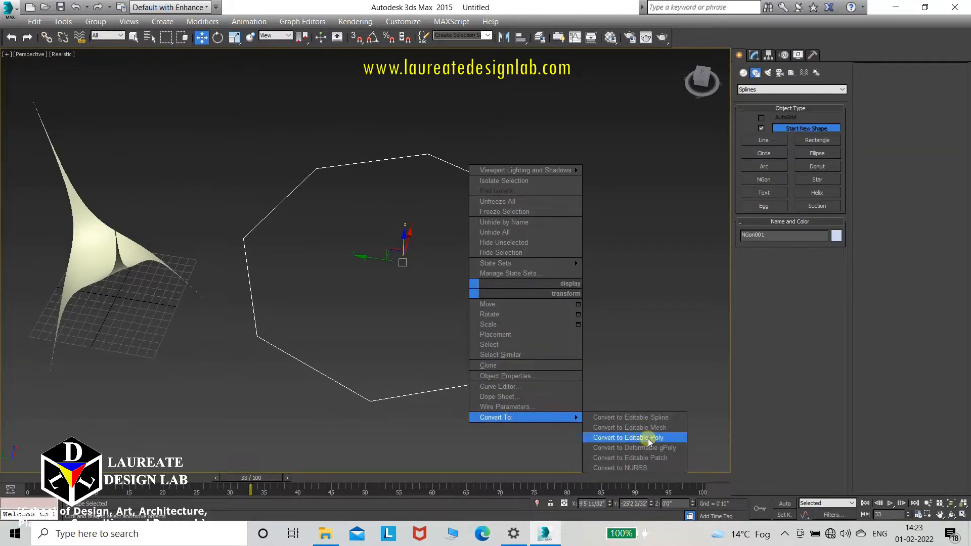
click(632, 437)
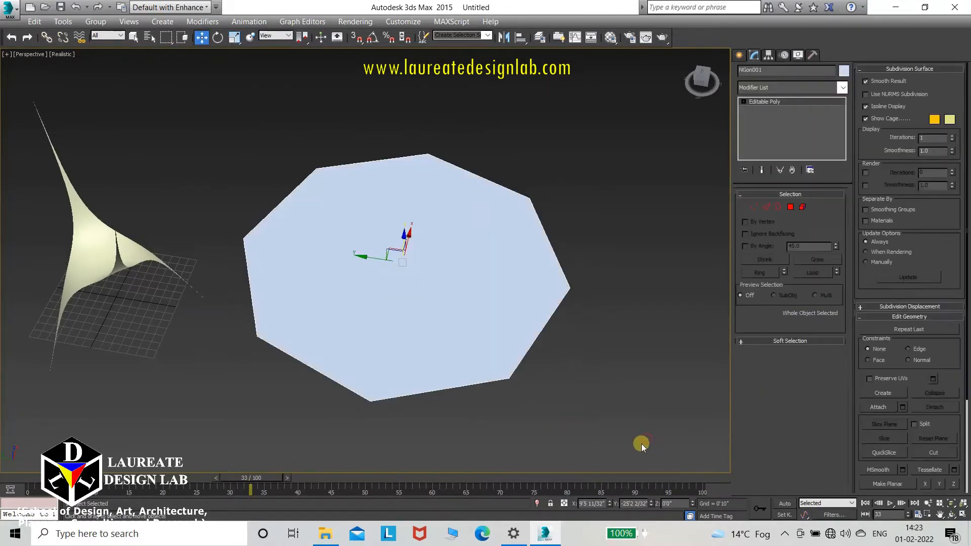
Step: Subdivide the octagon's single polygon by applying MSmooth four times with smoothness 1.0
click(790, 207)
click(399, 318)
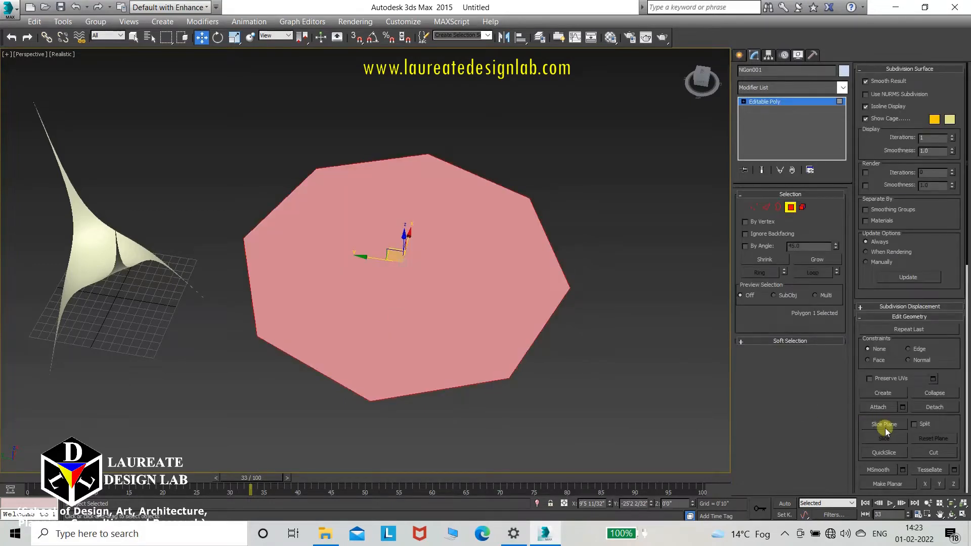
click(904, 471)
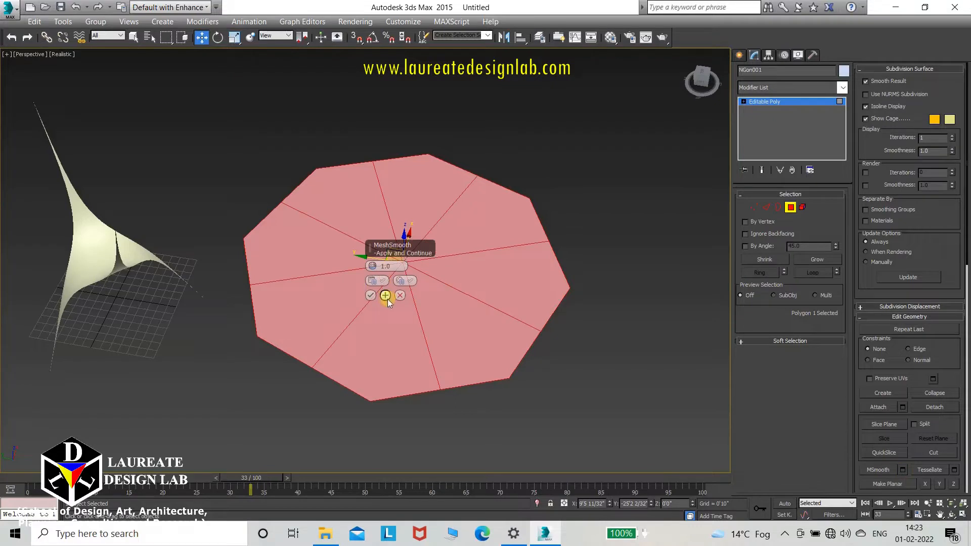
click(386, 297)
click(385, 296)
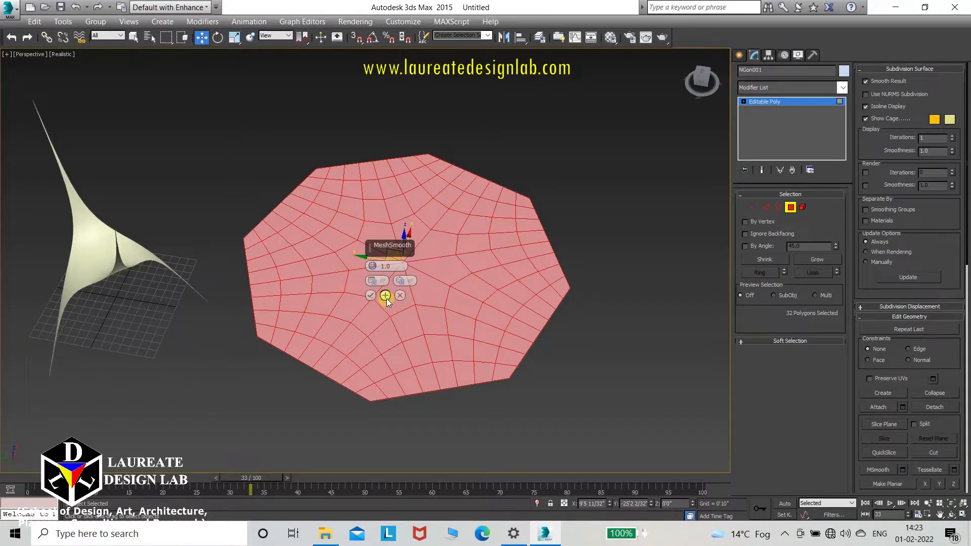
click(385, 297)
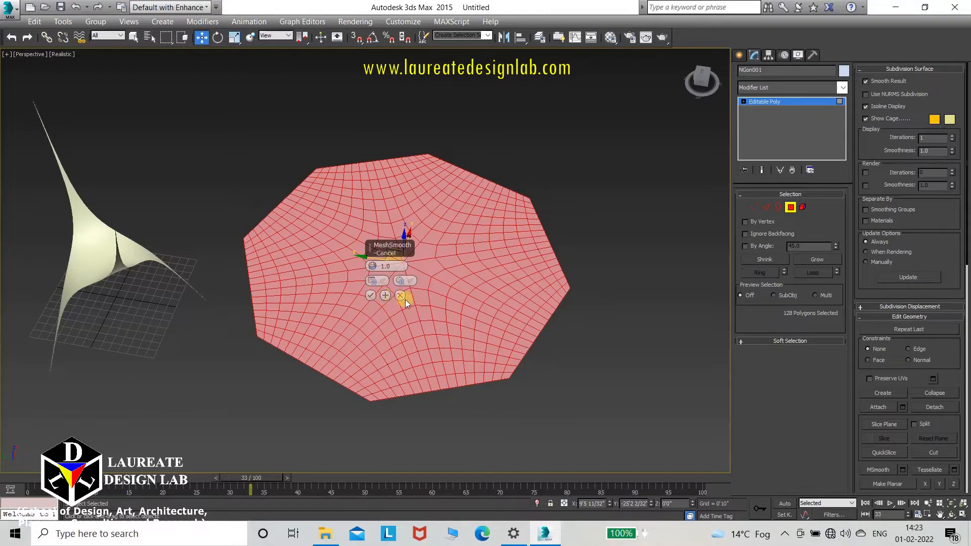
click(371, 295)
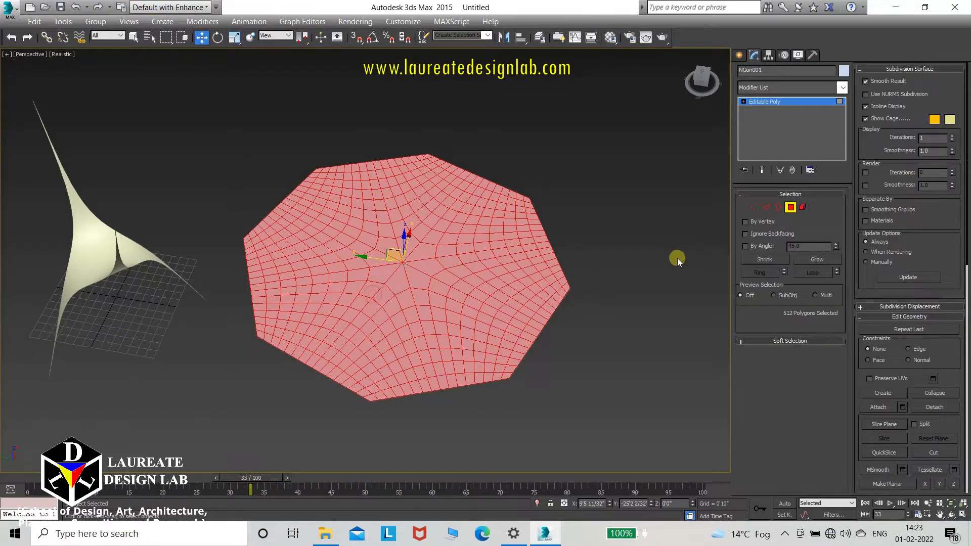
Step: In the top view, select the octagon's upper-right and upper-left corner vertices
click(755, 206)
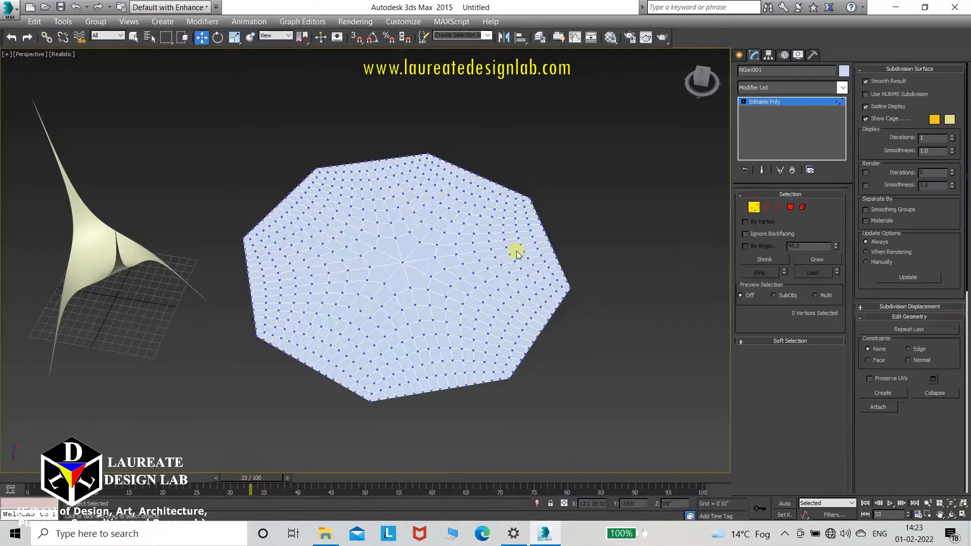
key(t)
key(z)
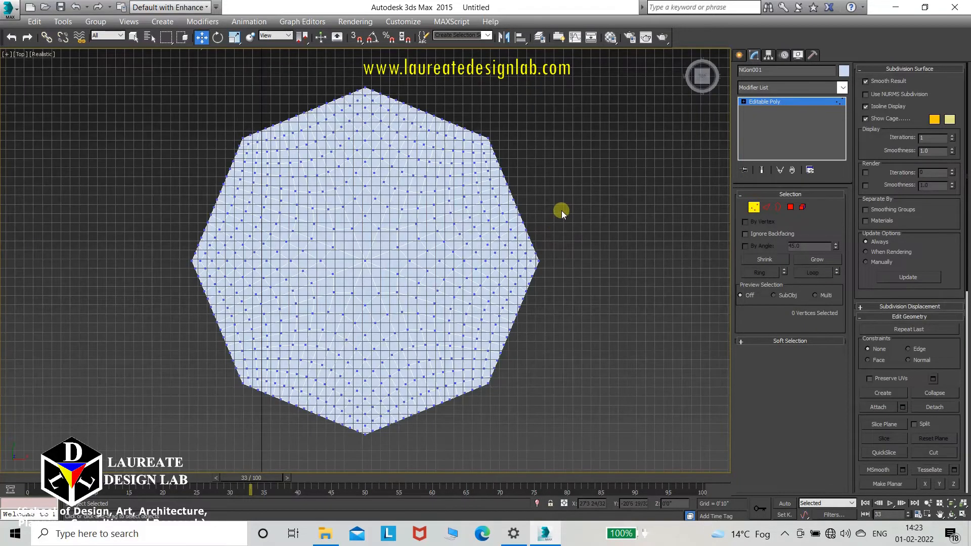
middle_drag(531, 178, 518, 218)
scroll(518, 218, up, 8)
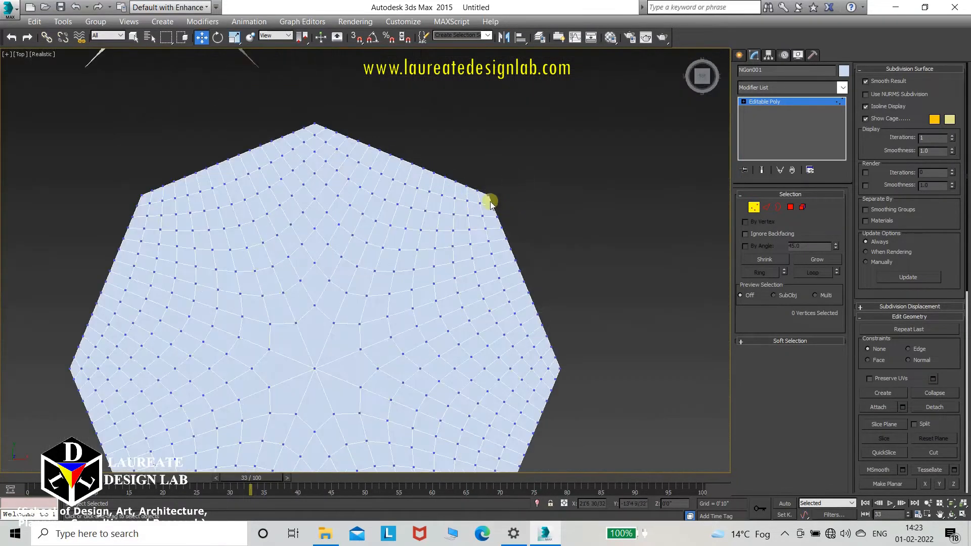
drag(516, 176, 538, 202)
scroll(529, 199, down, 8)
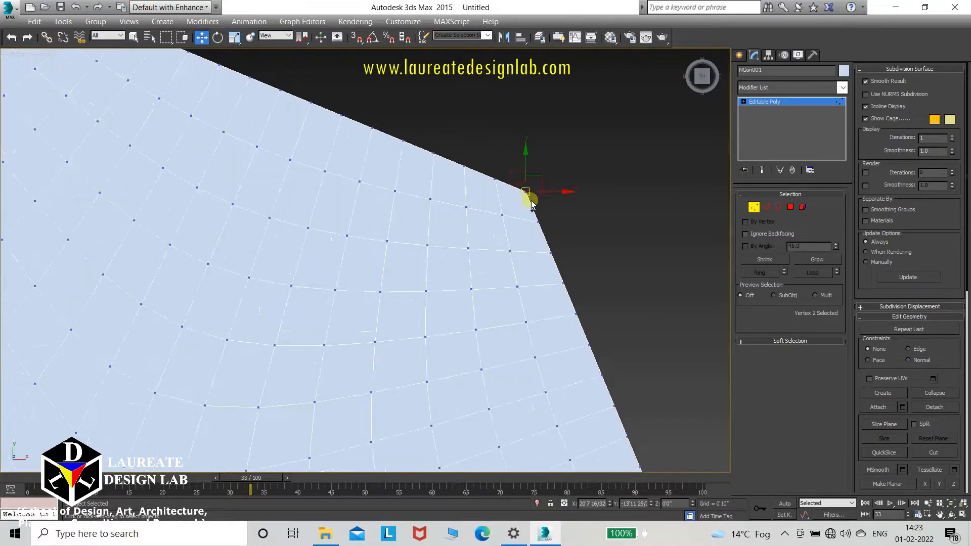
scroll(241, 199, up, 8)
drag(316, 182, 346, 208)
scroll(346, 208, down, 8)
middle_drag(462, 373, 448, 329)
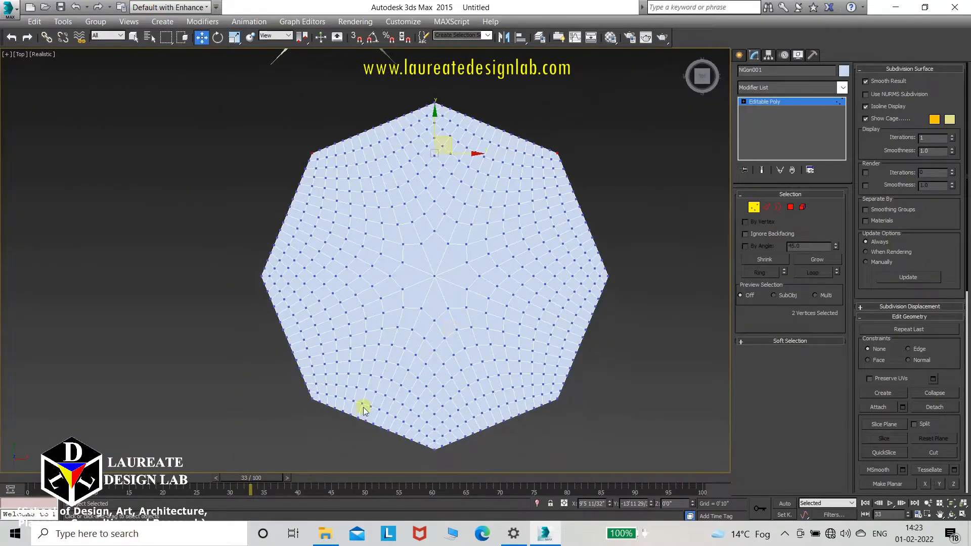
Step: Add the octagon's lower-left and lower-right corner vertices to the selection
scroll(304, 409, up, 3)
scroll(304, 408, up, 4)
ctrl+drag(298, 362, 325, 398)
scroll(281, 358, down, 3)
scroll(457, 378, down, 4)
middle_drag(457, 377, 401, 377)
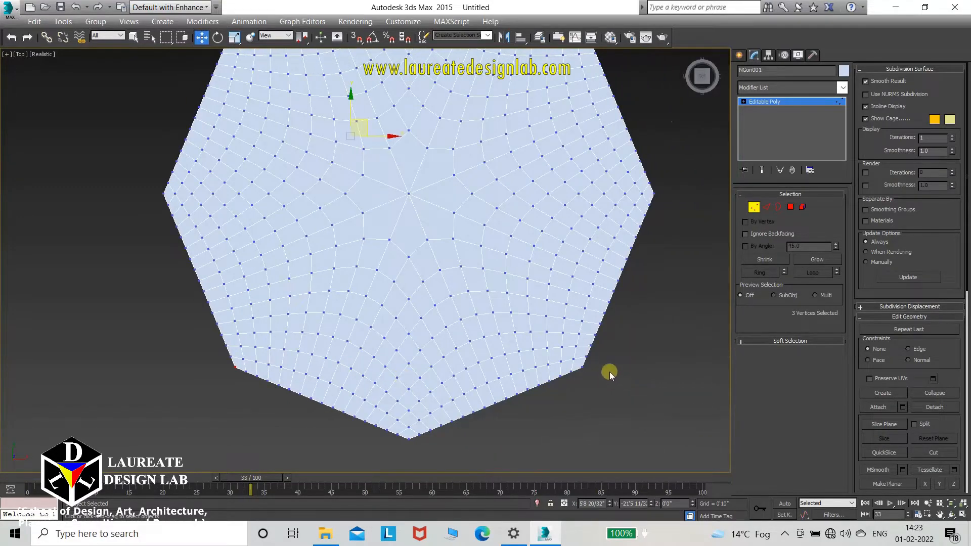
scroll(570, 372, up, 4)
ctrl+drag(550, 393, 532, 356)
scroll(568, 423, down, 6)
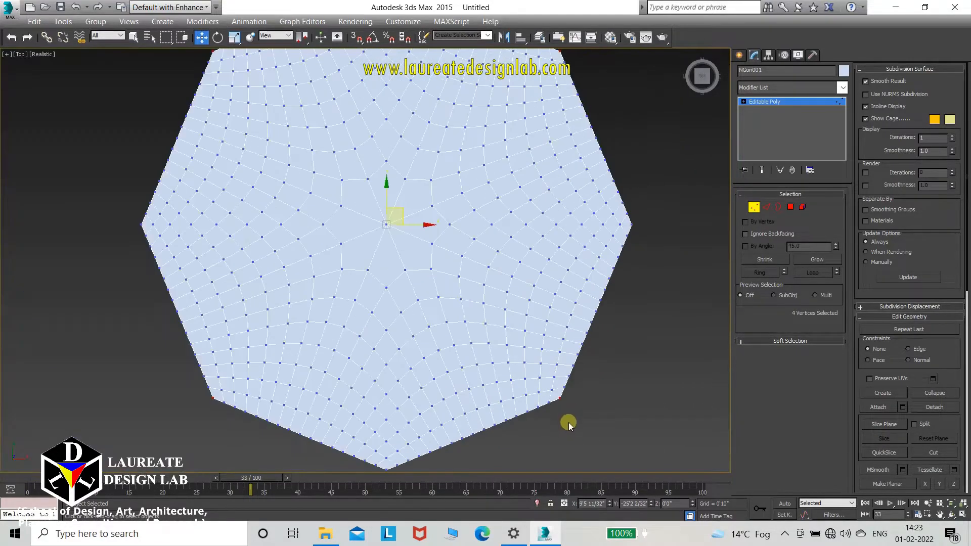
Step: Apply a Push modifier with a value of 12'0" to the four selected corner vertices
scroll(587, 329, up, 2)
alt+middle_drag(595, 261, 580, 231)
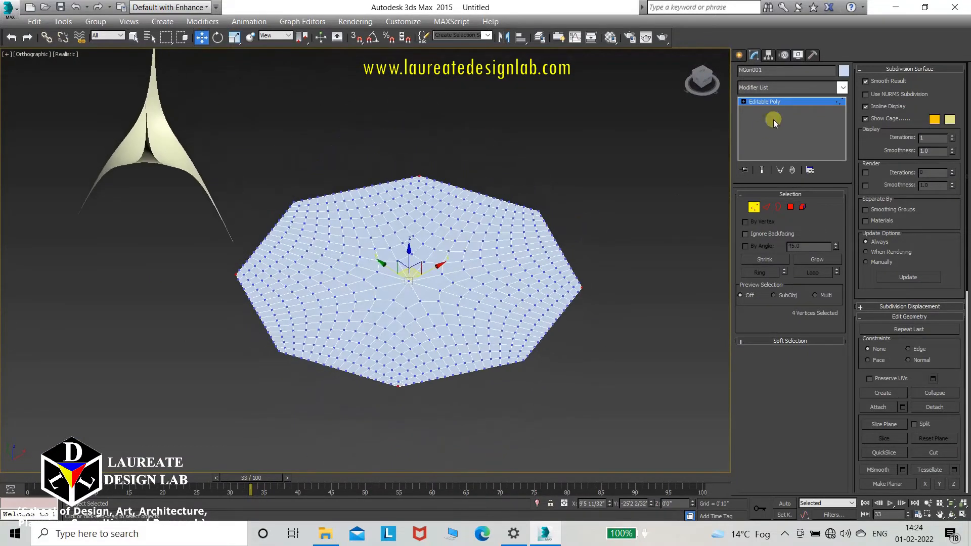
click(790, 87)
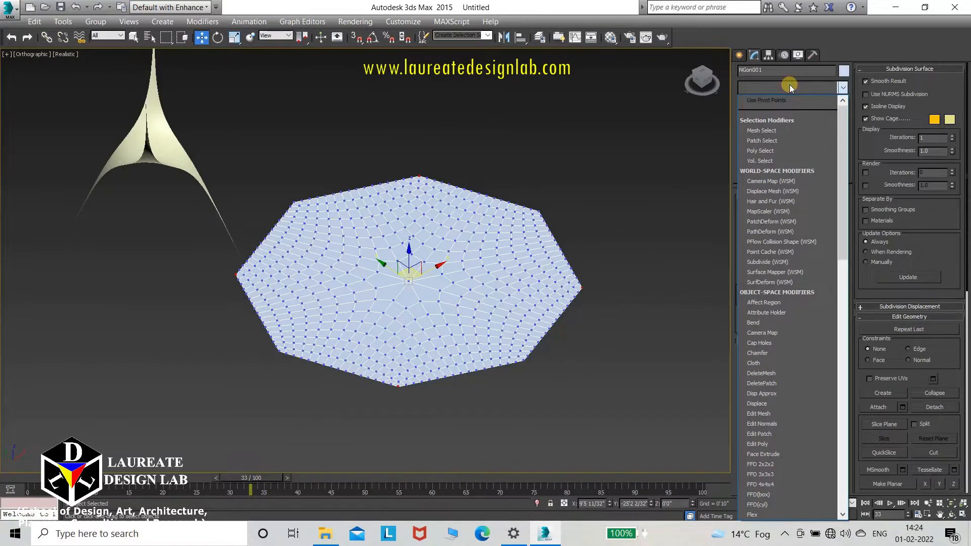
scroll(790, 87, down, 3)
scroll(790, 87, down, 15)
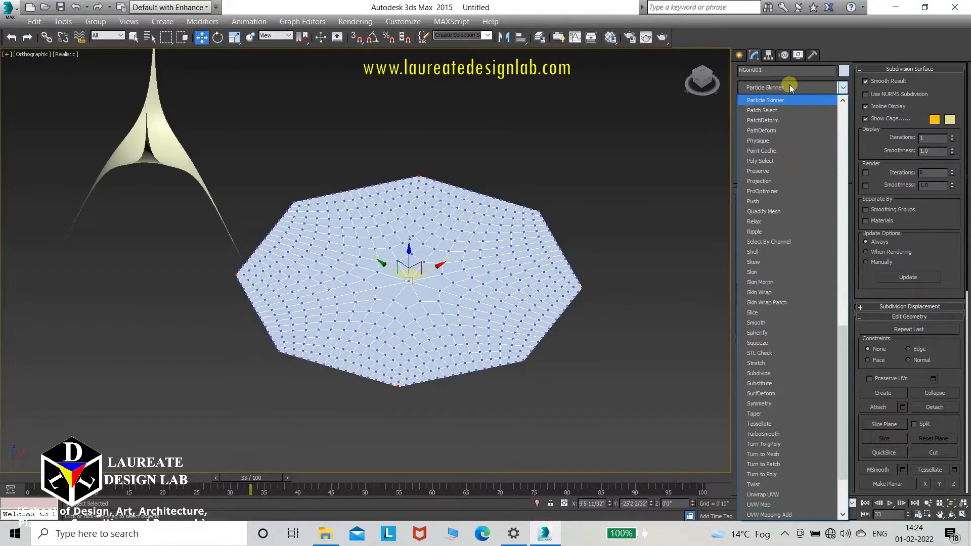
click(771, 191)
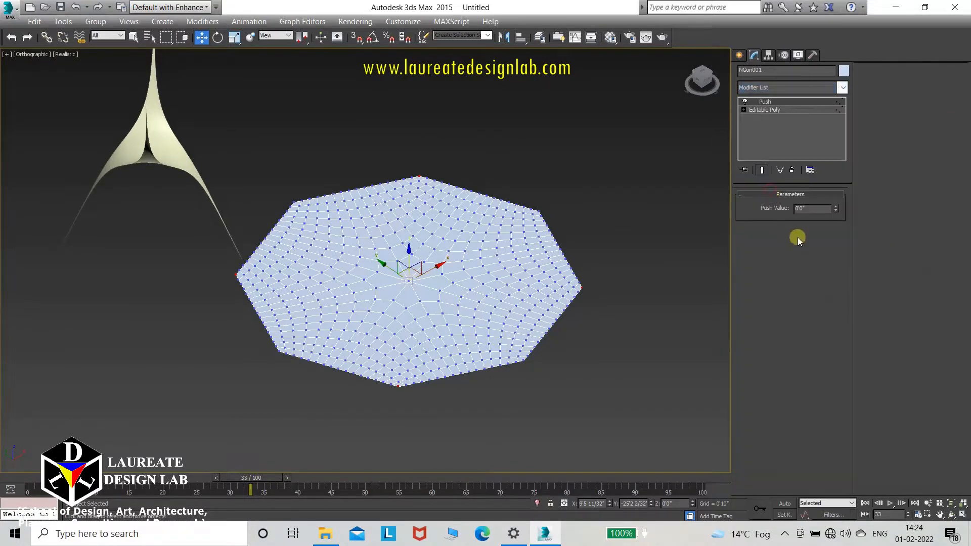
double_click(808, 208)
key(Return)
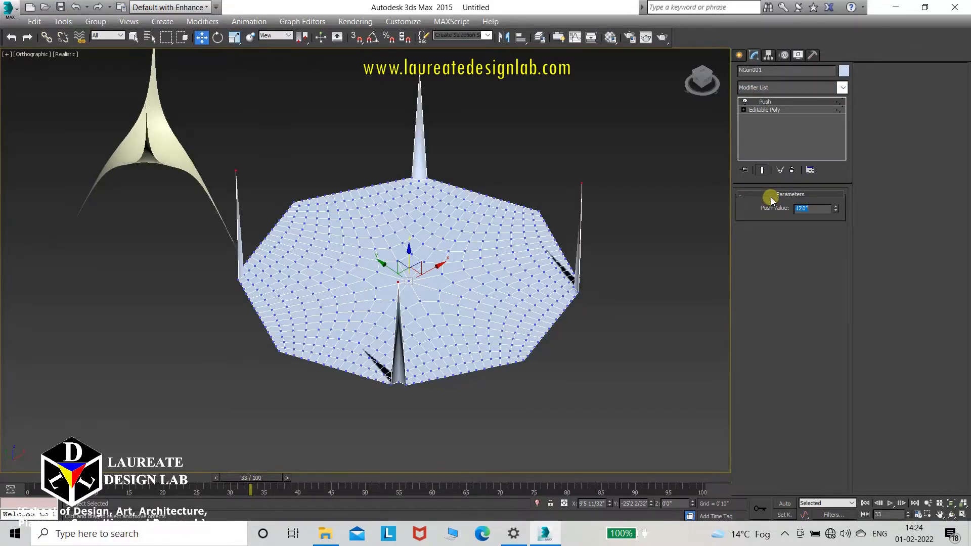
Step: Add an Edit Poly modifier above the Push modifier on the octagon
click(773, 88)
text(edit p)
click(771, 112)
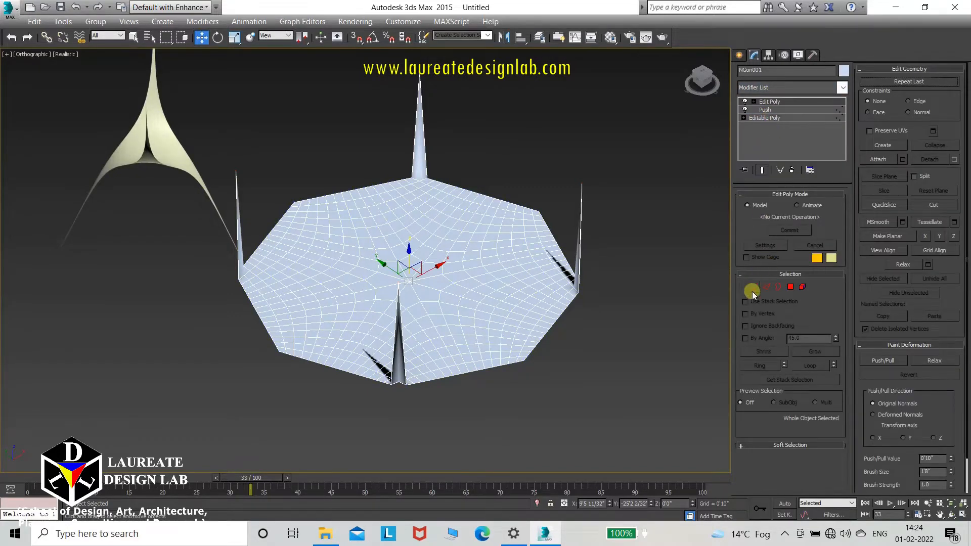
Step: In the top view, select the octagon's topmost and leftmost corner vertices at vertex level of the new Edit Poly modifier
click(753, 289)
key(t)
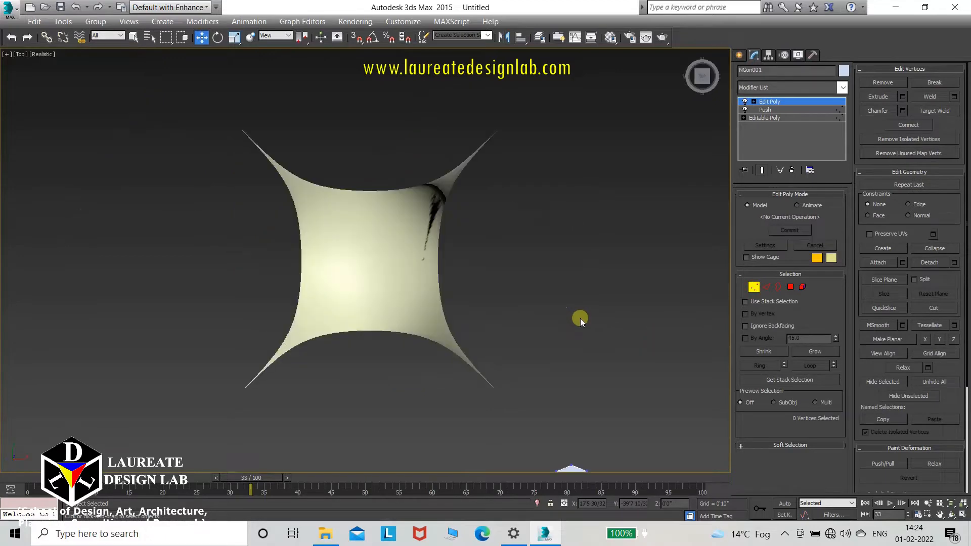
key(z)
middle_drag(511, 265, 554, 287)
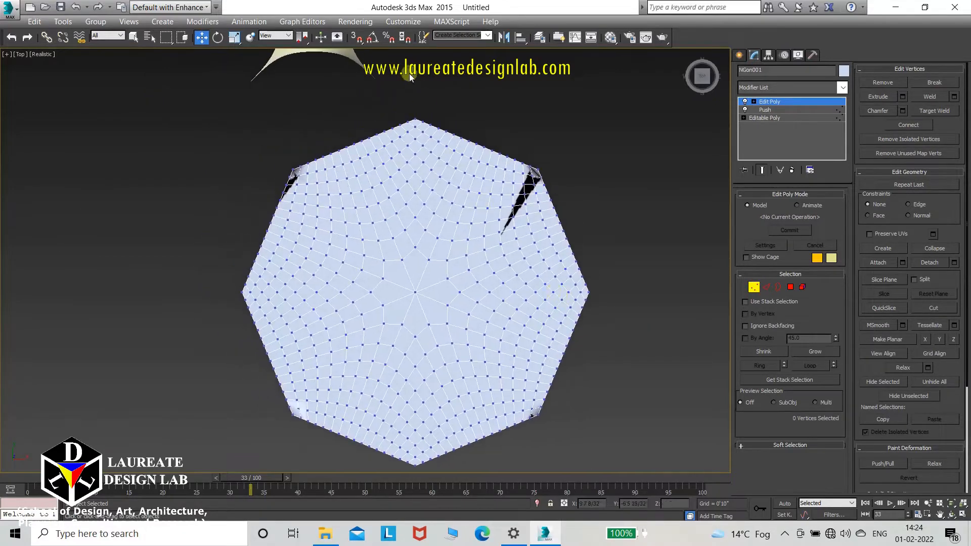
scroll(412, 149, up, 8)
drag(403, 124, 427, 157)
scroll(425, 157, down, 8)
middle_drag(424, 160, 444, 109)
scroll(273, 279, up, 5)
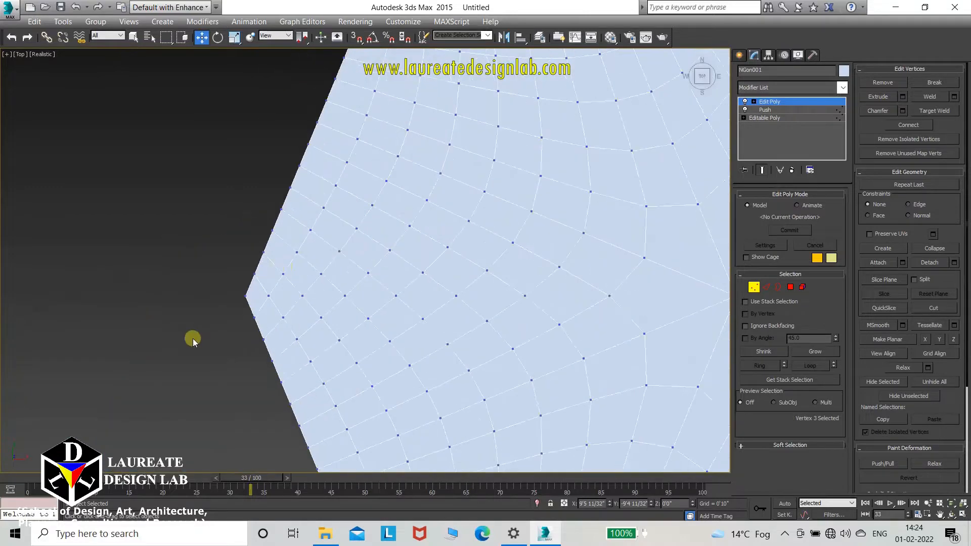
scroll(263, 281, down, 4)
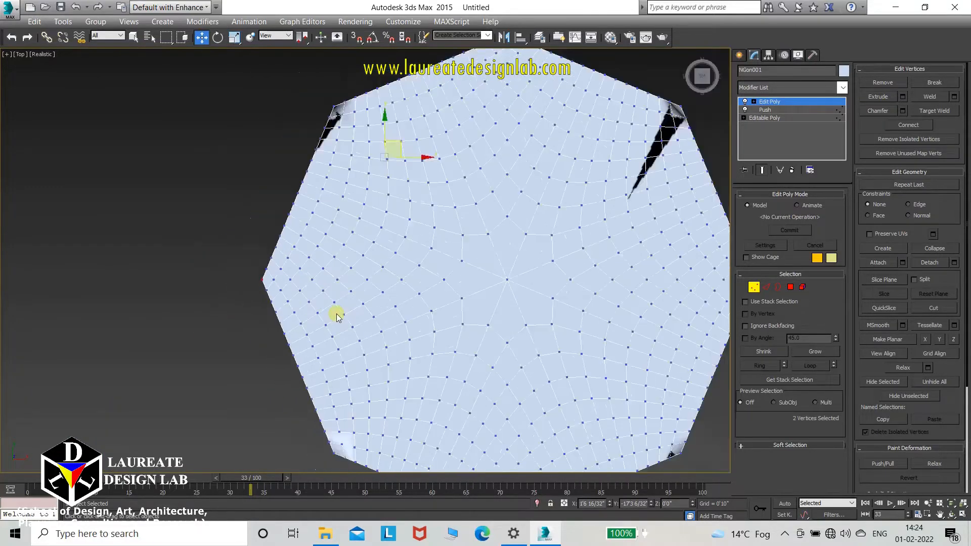
Step: Add the octagon's bottommost and rightmost corner vertices to the selection
middle_drag(378, 354, 373, 305)
middle_drag(434, 417, 411, 383)
scroll(412, 383, up, 1)
scroll(412, 384, up, 2)
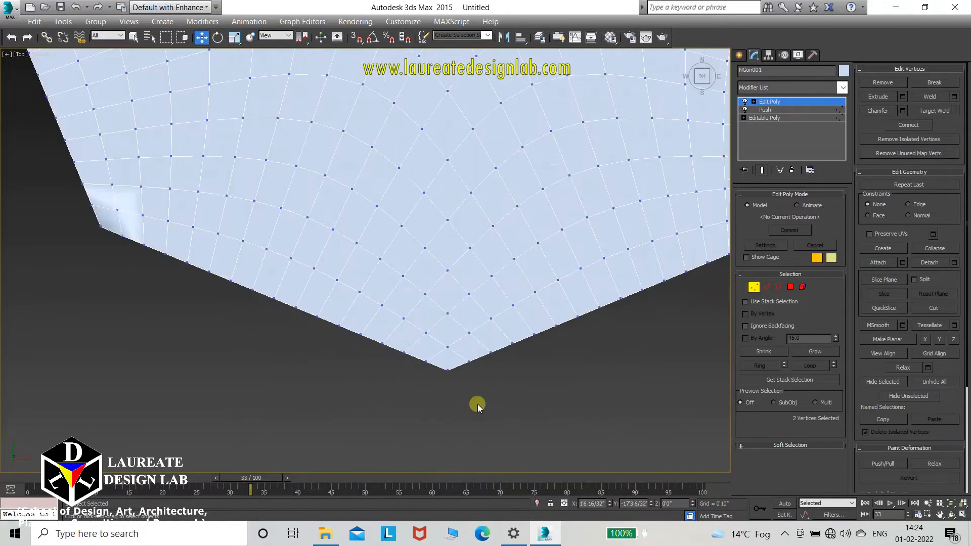
ctrl+click(443, 374)
scroll(440, 377, down, 4)
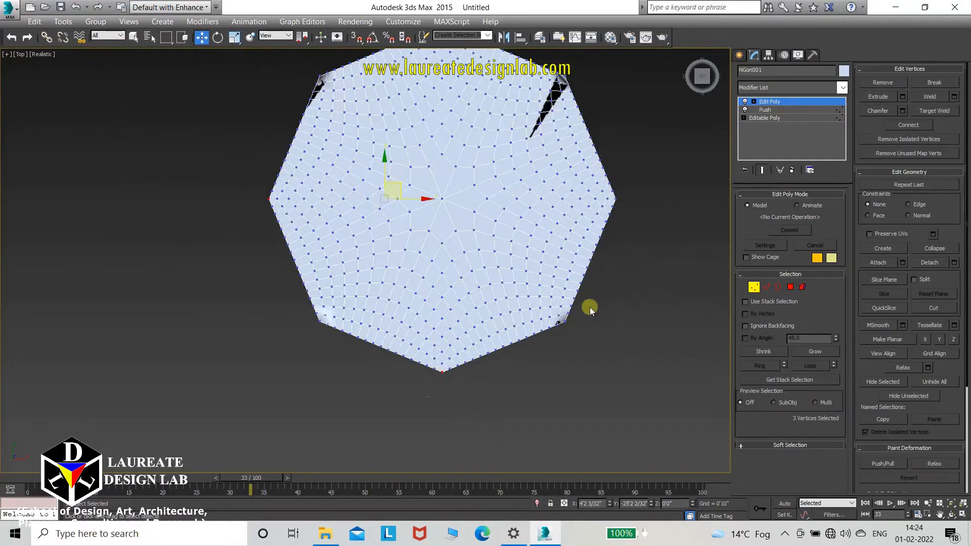
scroll(600, 231, up, 1)
scroll(600, 230, up, 4)
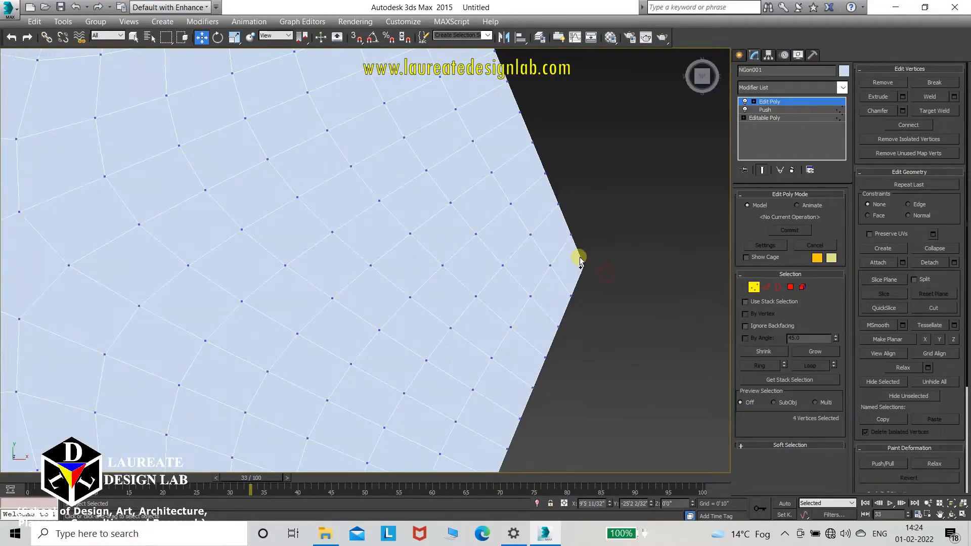
scroll(580, 260, down, 5)
Step: Apply a second Push modifier with a value of -16'0" to the four selected corner vertices
alt+middle_drag(544, 275, 569, 226)
scroll(544, 267, down, 4)
middle_drag(408, 260, 437, 299)
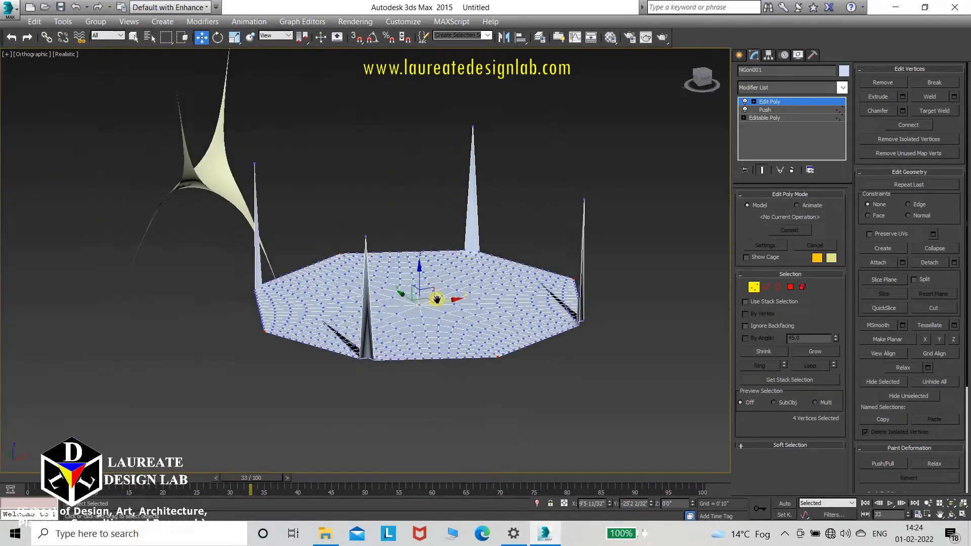
click(788, 91)
key(p)
key(p)
key(p)
key(p)
key(p)
key(p)
key(p)
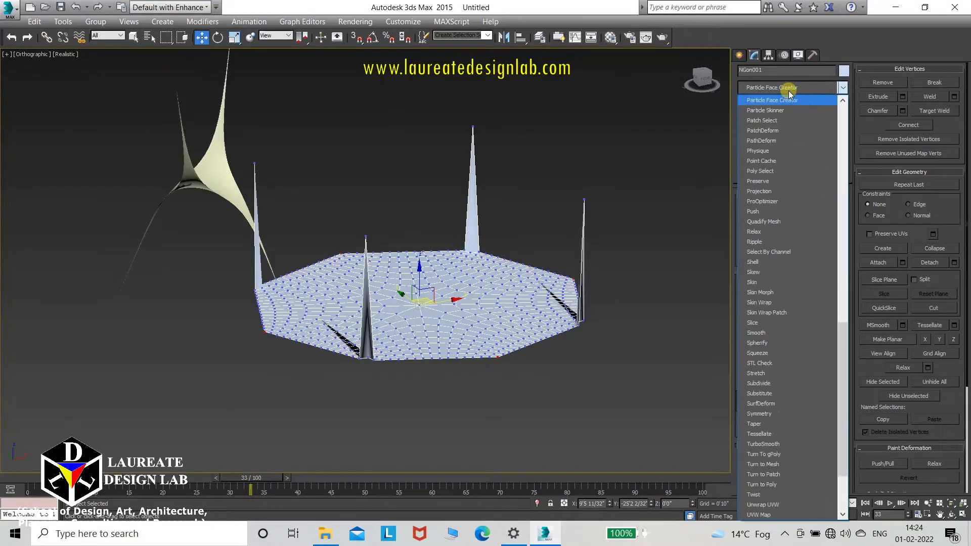
key(p)
key(p)
key(p)
key(p)
key(p)
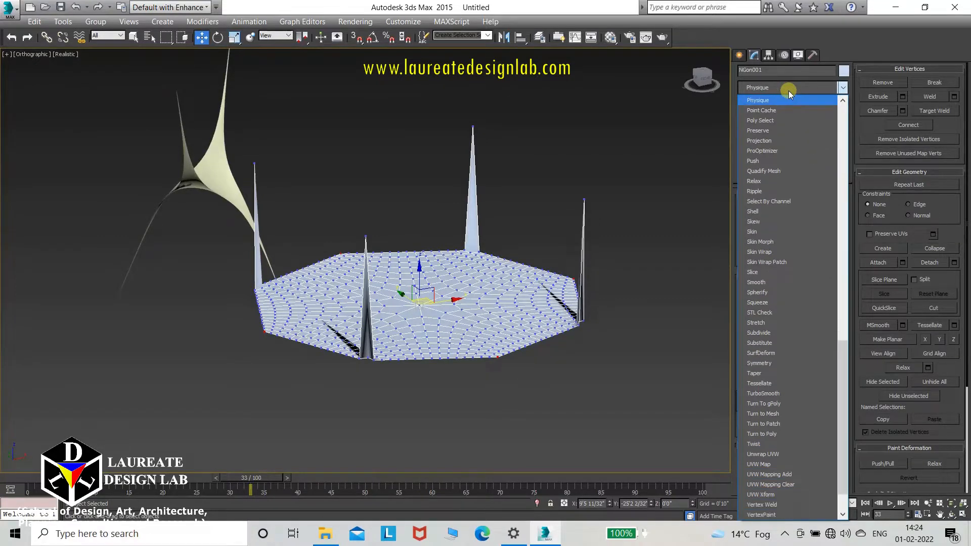
click(771, 159)
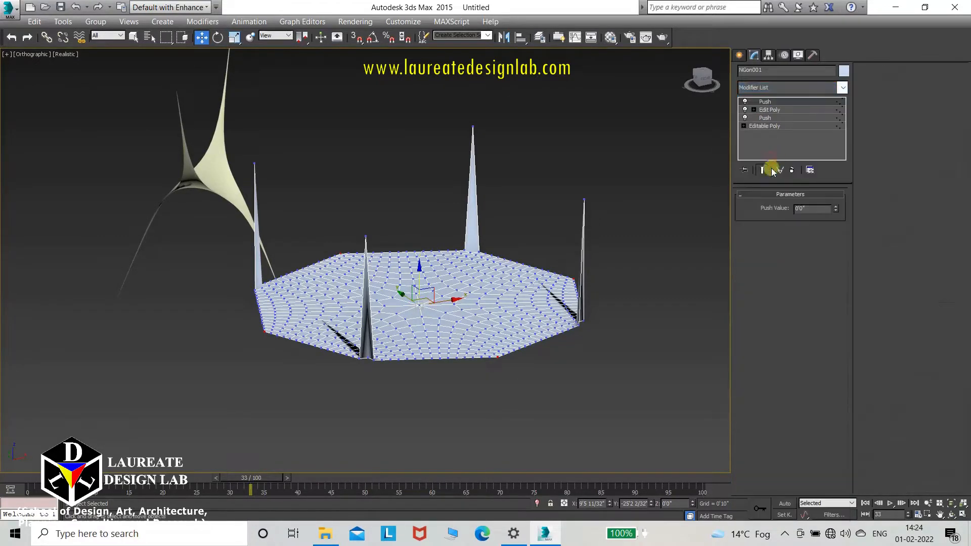
click(817, 210)
text(-16)
key(Return)
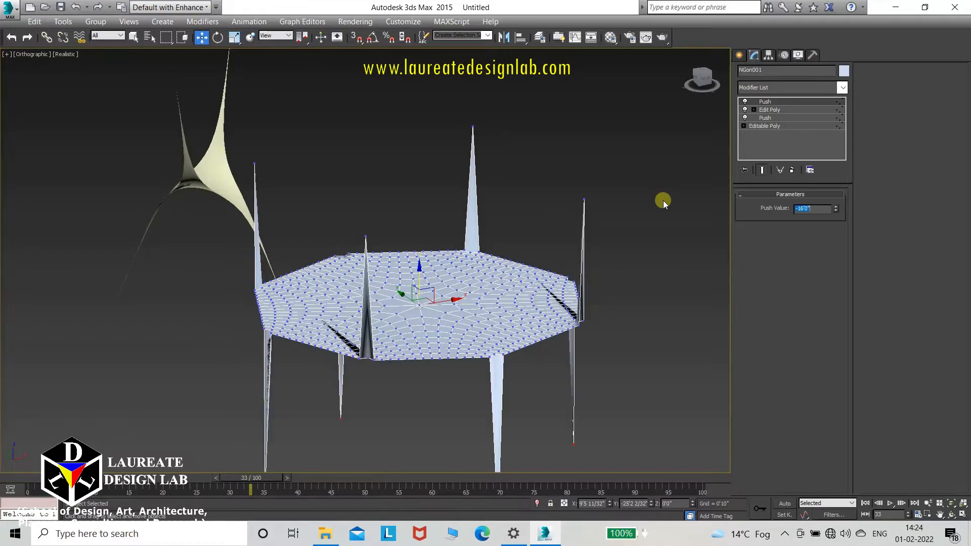
alt+middle_drag(446, 273, 403, 286)
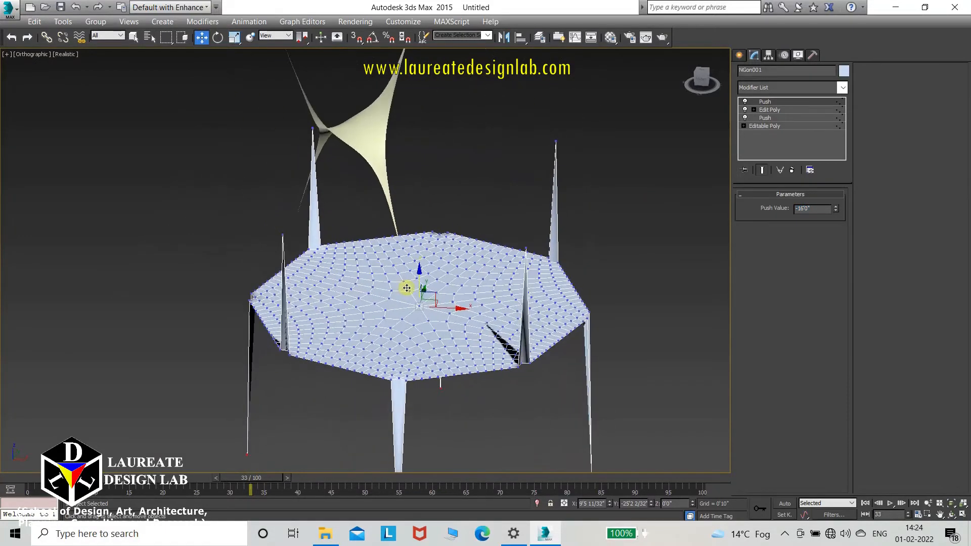
click(796, 87)
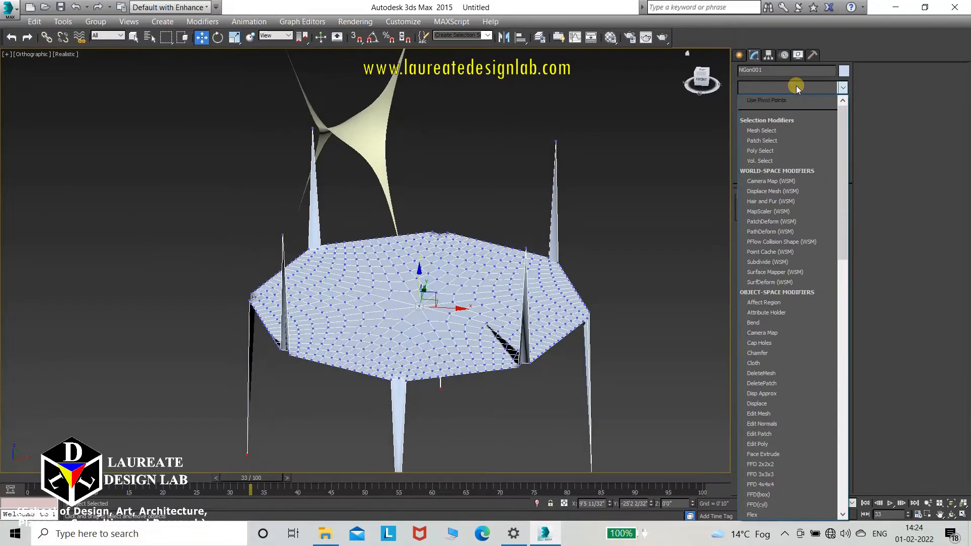
key(r)
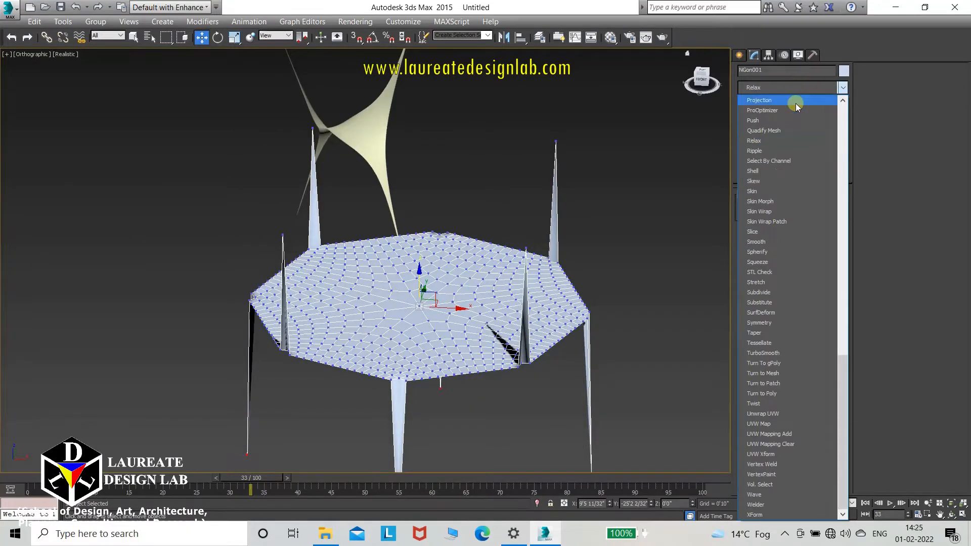
click(791, 141)
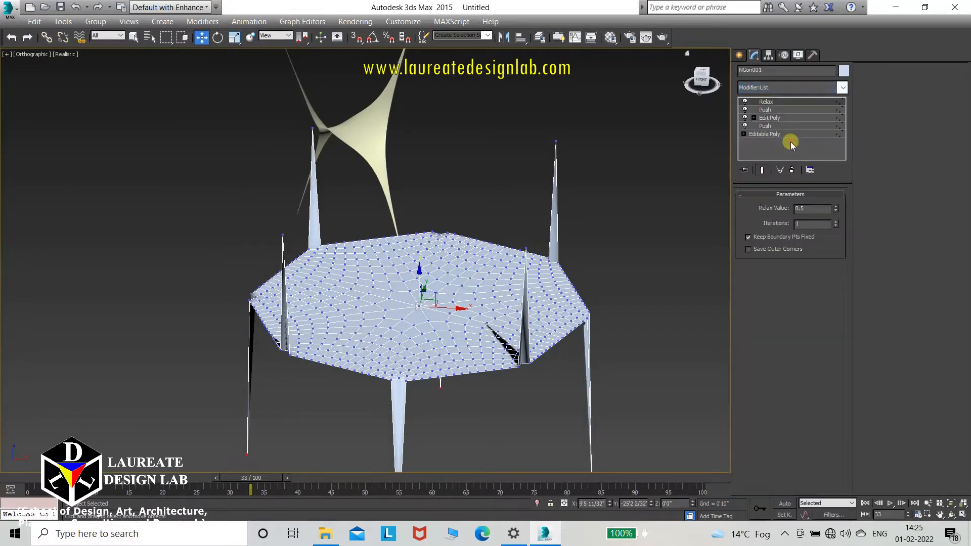
click(767, 237)
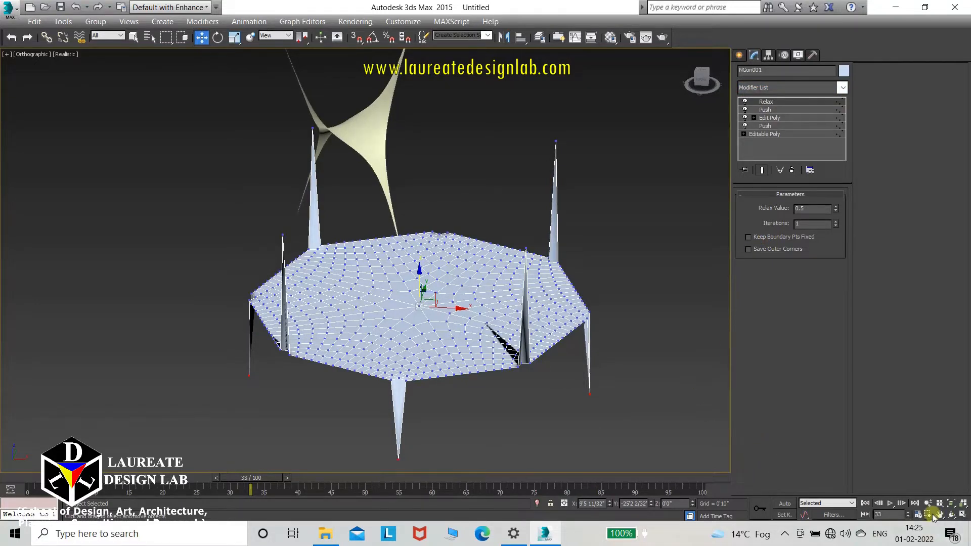
right_click(791, 102)
click(818, 123)
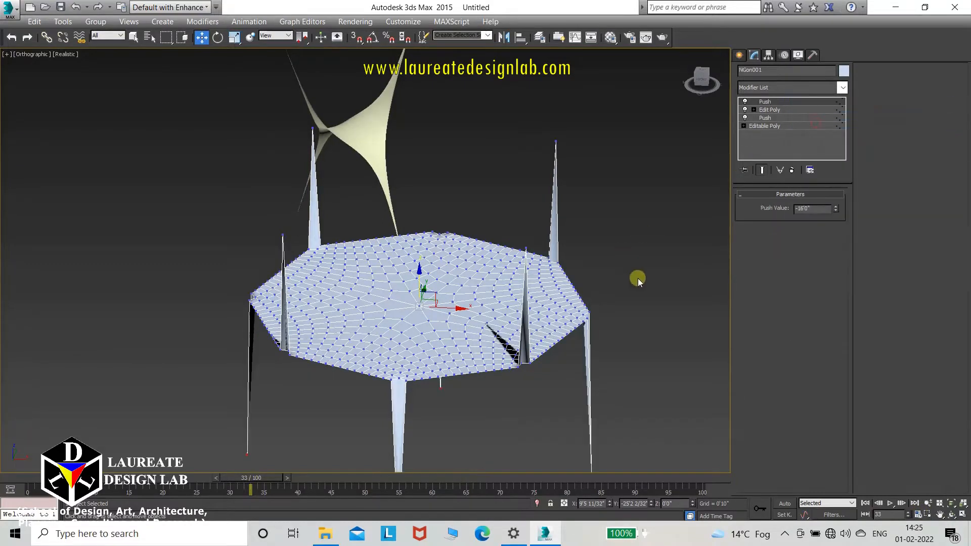
Step: Add an Edit Poly modifier above the second Push and, in the front view, select the flat surface's vertices without the spike tips
click(625, 292)
key(f)
scroll(606, 311, down, 4)
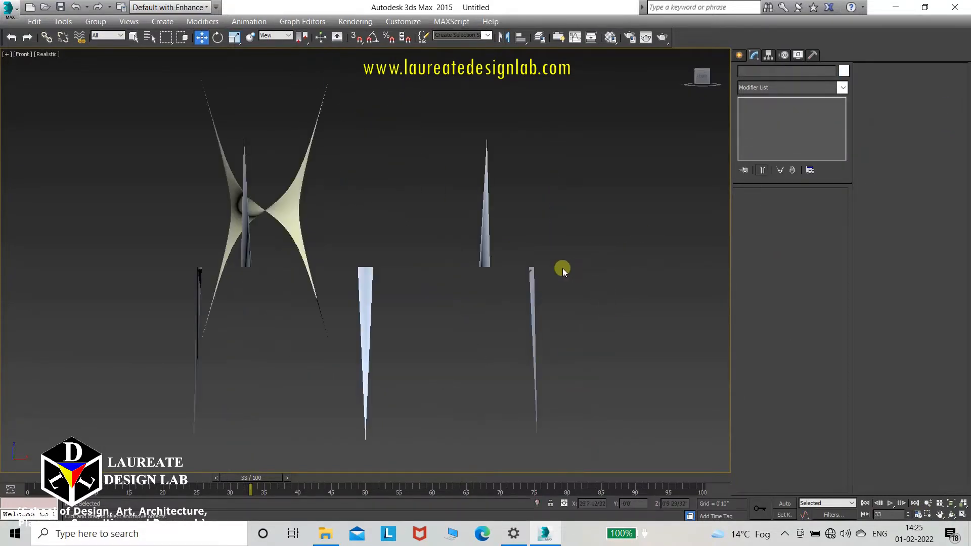
click(387, 356)
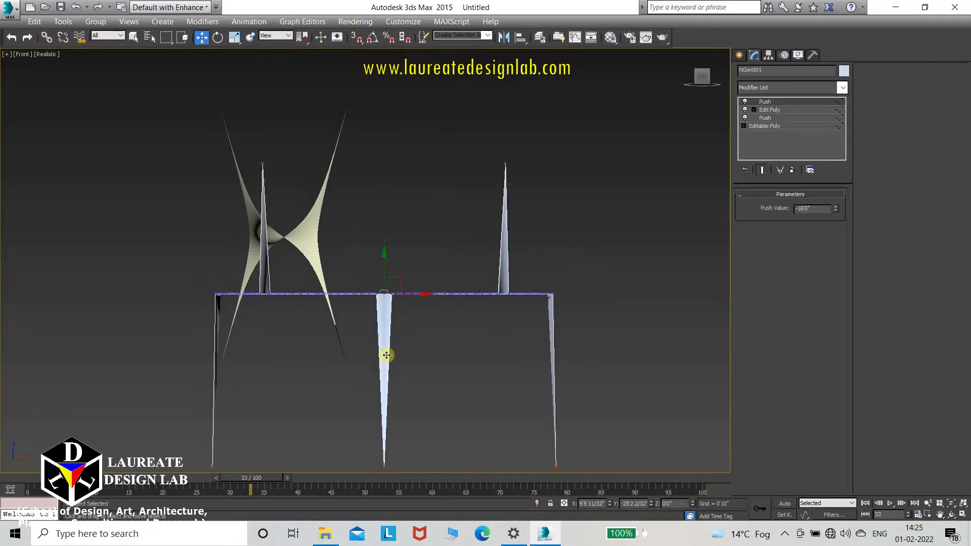
click(770, 85)
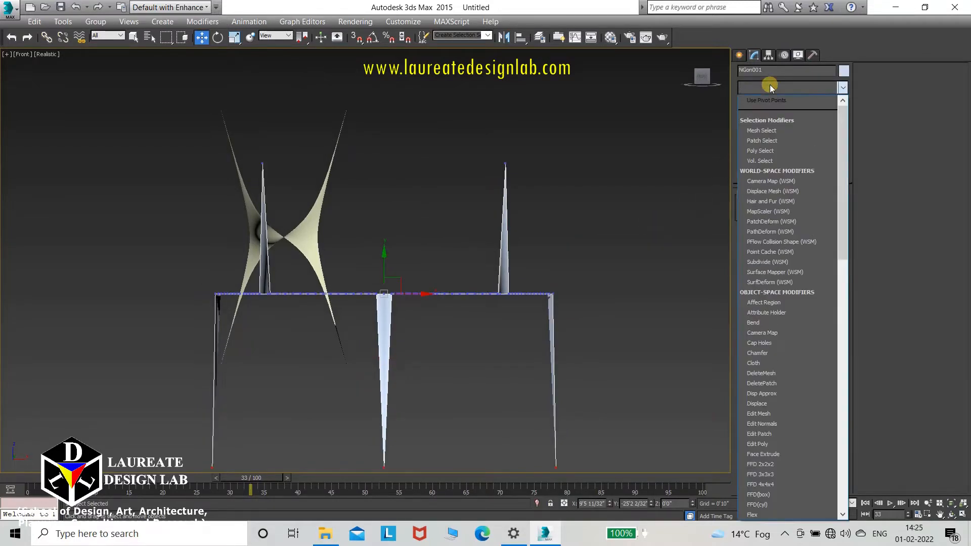
key(e)
key(e)
key(e)
click(764, 110)
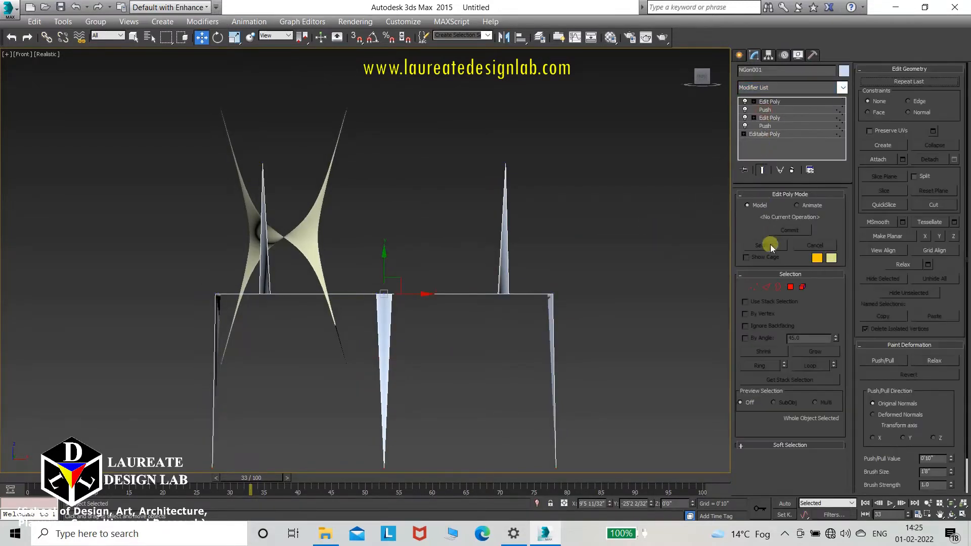
click(753, 286)
drag(217, 268, 603, 338)
Step: Apply a Relax modifier to the selected vertices with Keep Boundary Pts Fixed turned off
alt+middle_drag(549, 344, 531, 364)
click(782, 90)
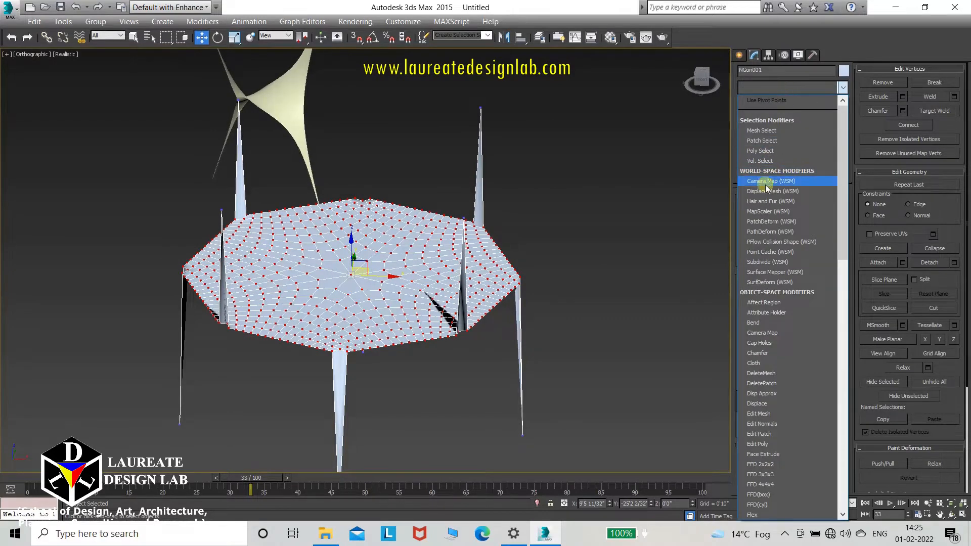
scroll(765, 184, down, 20)
click(759, 143)
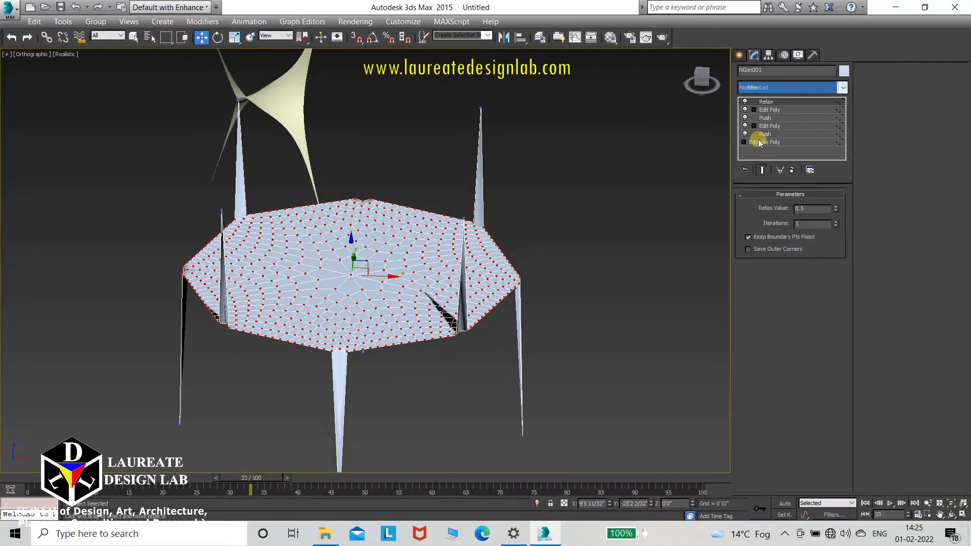
click(748, 237)
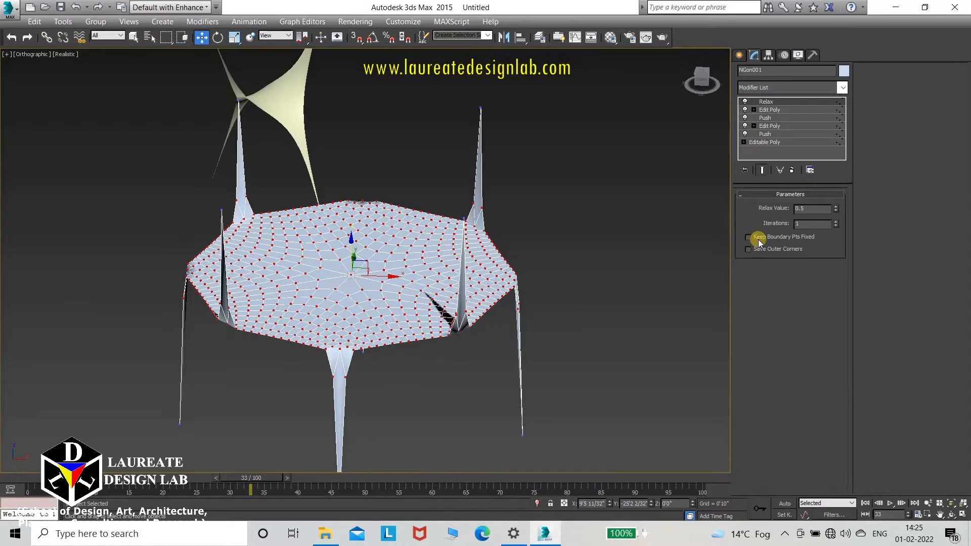
Step: Return the animation timeline to frame 0 with Auto Key off
click(784, 504)
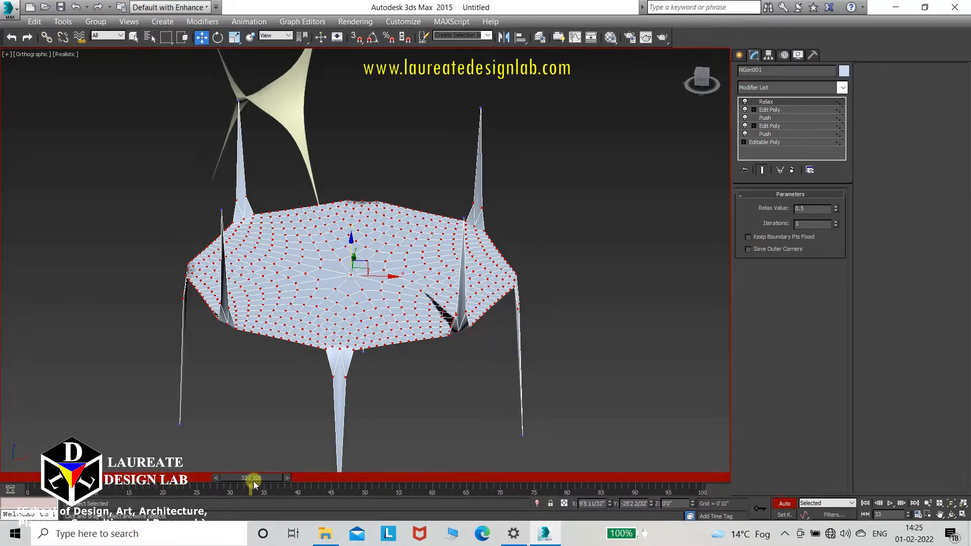
click(784, 504)
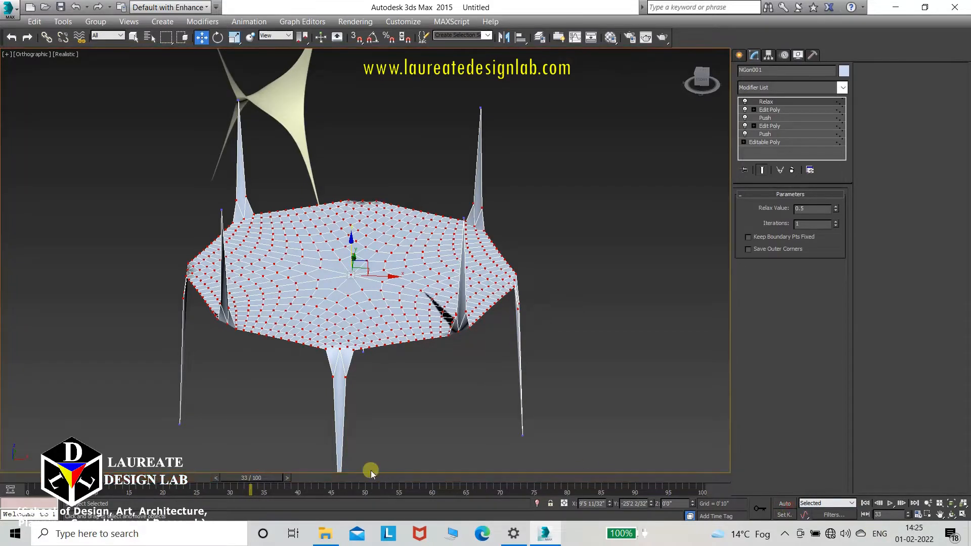
drag(265, 476, 2, 449)
key(w)
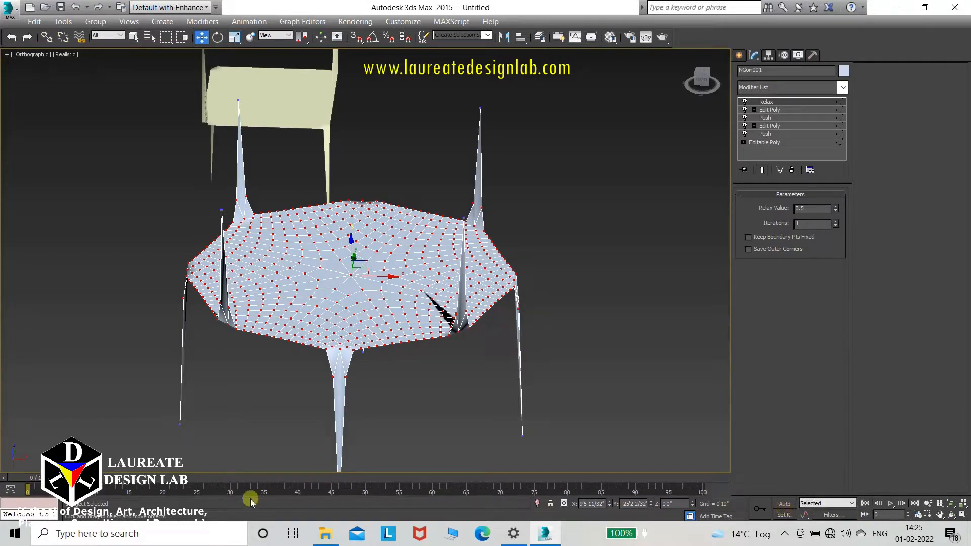
Step: Turn on Auto Key and set the Relax iterations to 92 at frame 50
click(784, 504)
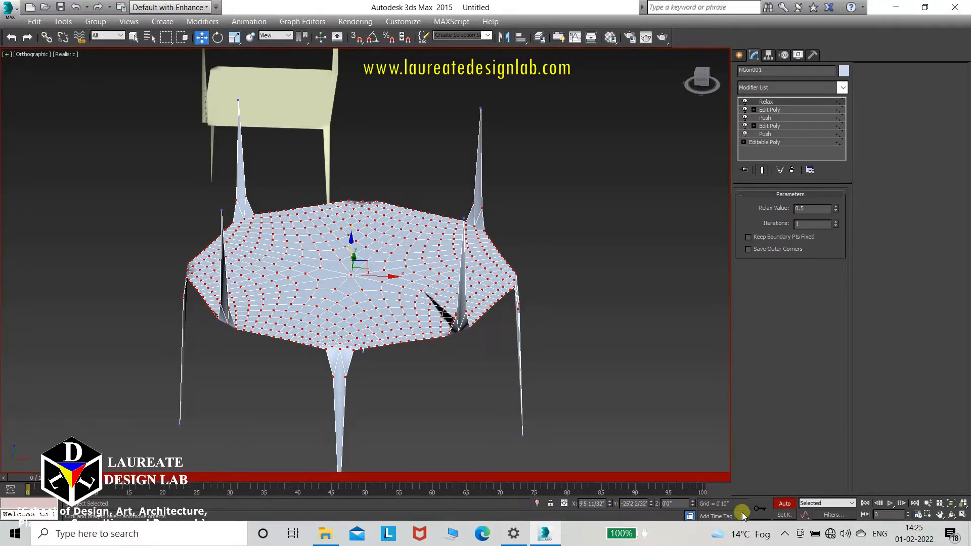
drag(50, 478, 383, 476)
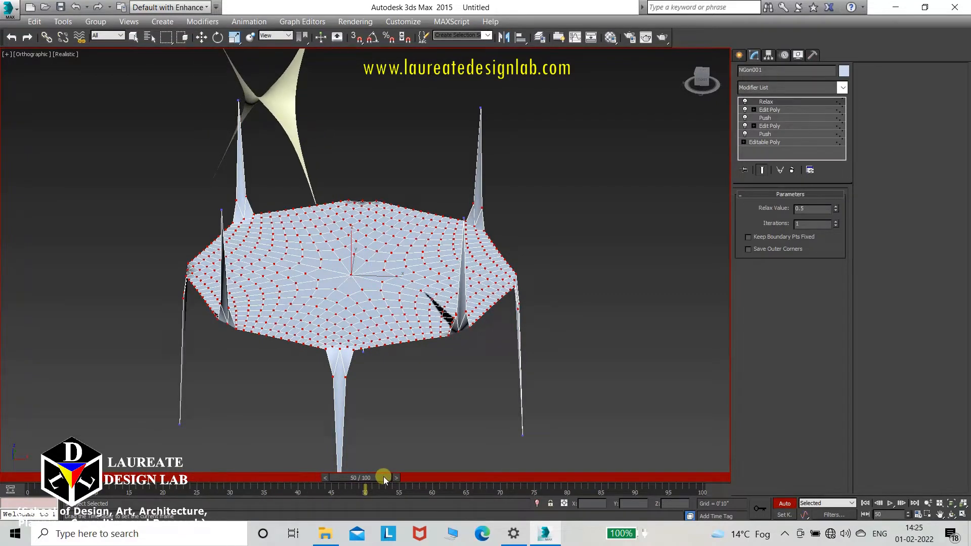
key(w)
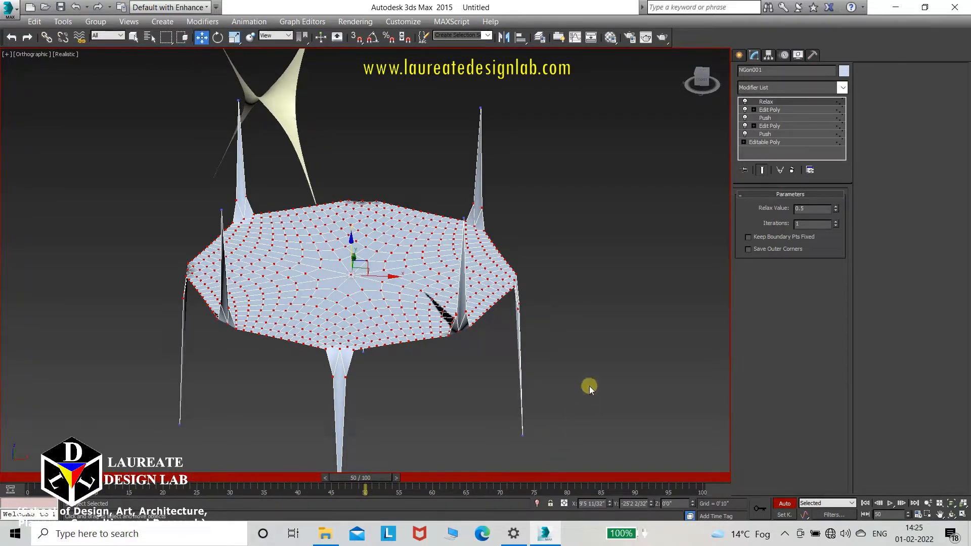
drag(836, 225, 834, 130)
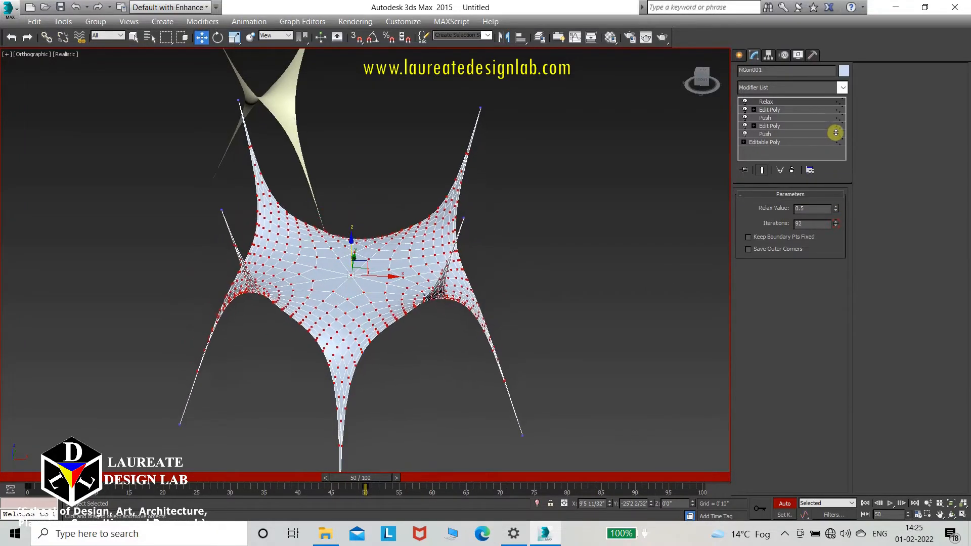
Step: Set the Relax iterations to 891 at frame 100, turn off Auto Key and view the membrane from above
drag(368, 477, 733, 467)
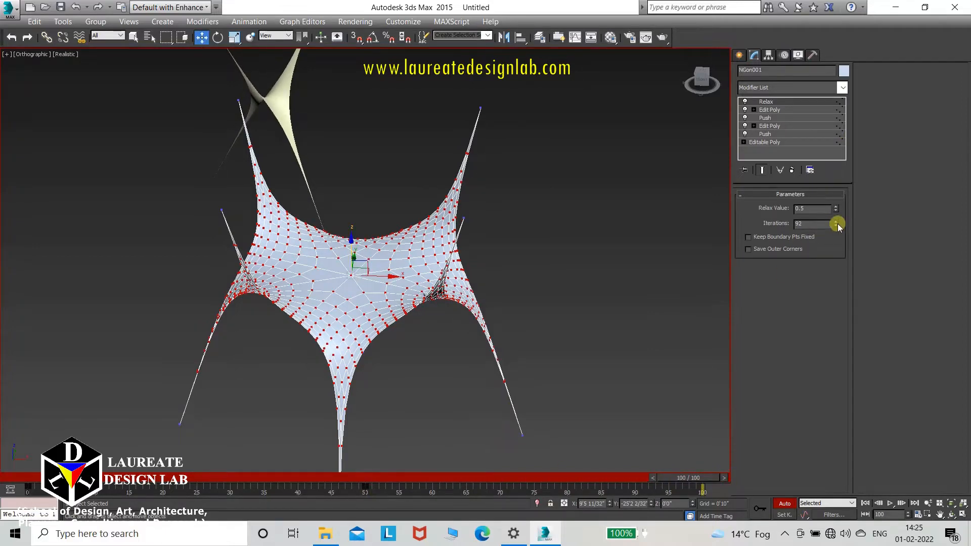
drag(837, 226, 838, 488)
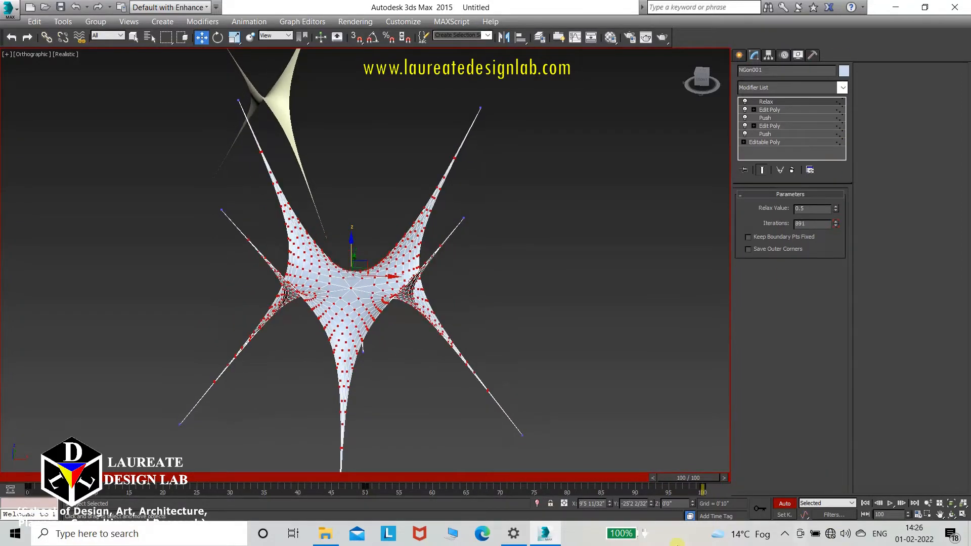
click(784, 504)
alt+middle_drag(434, 346, 439, 372)
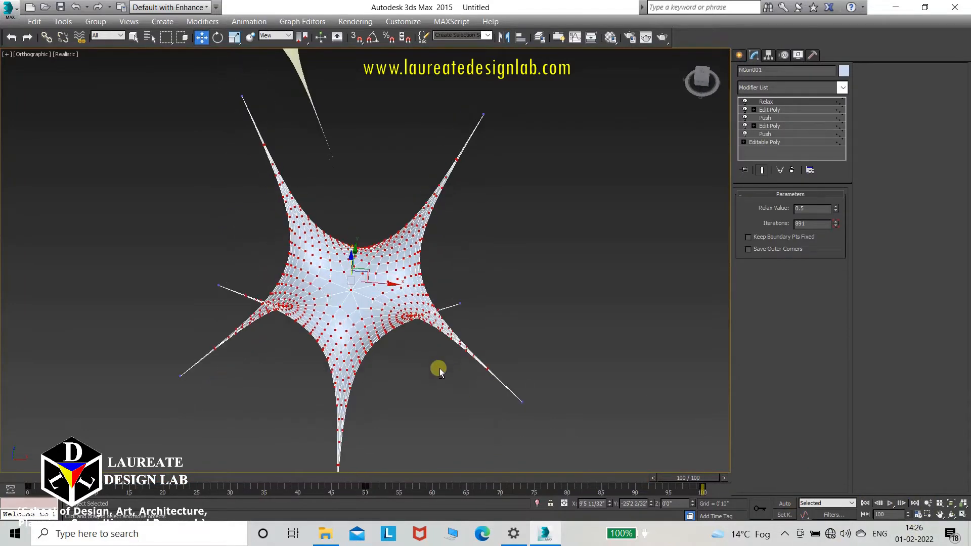
Step: Deselect the octagonal membrane and play the Relax animation in the viewport, then stop playback
click(566, 241)
alt+middle_drag(538, 315, 523, 315)
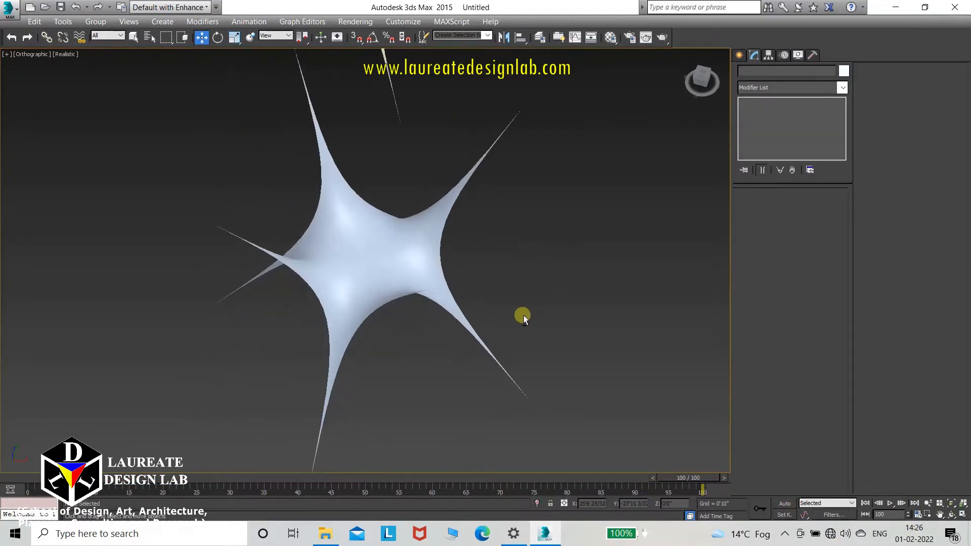
click(893, 502)
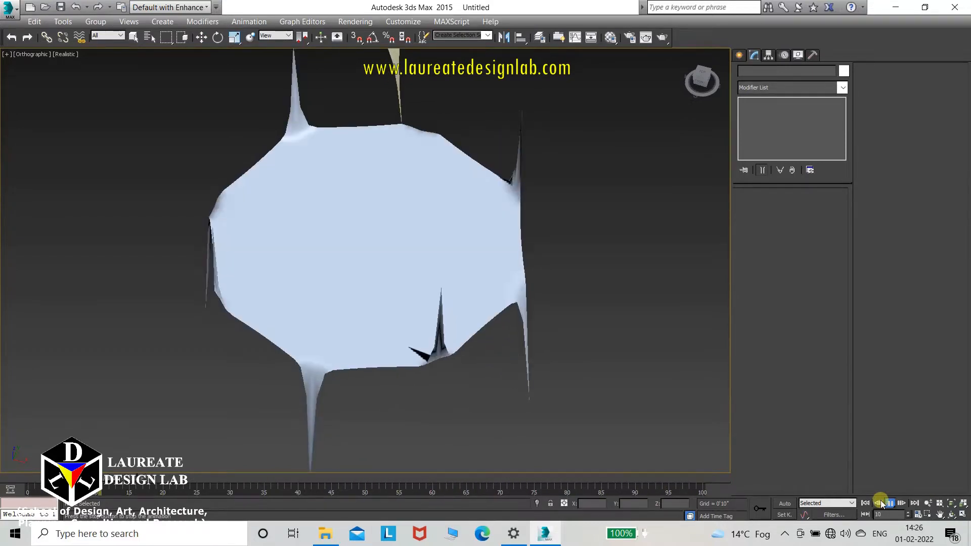
click(881, 503)
Step: Switch to the top view and rewind the animation timeline to its start
key(w)
key(t)
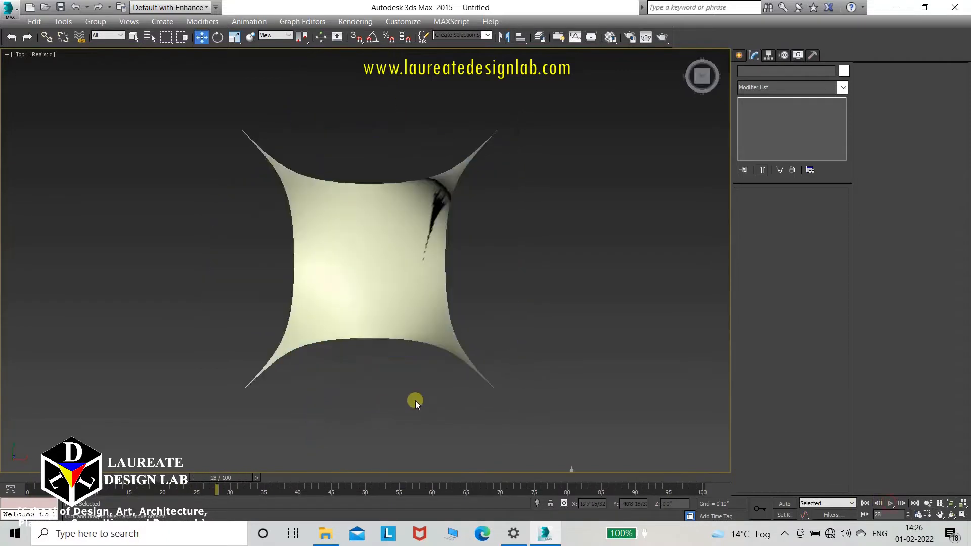
scroll(450, 279, down, 8)
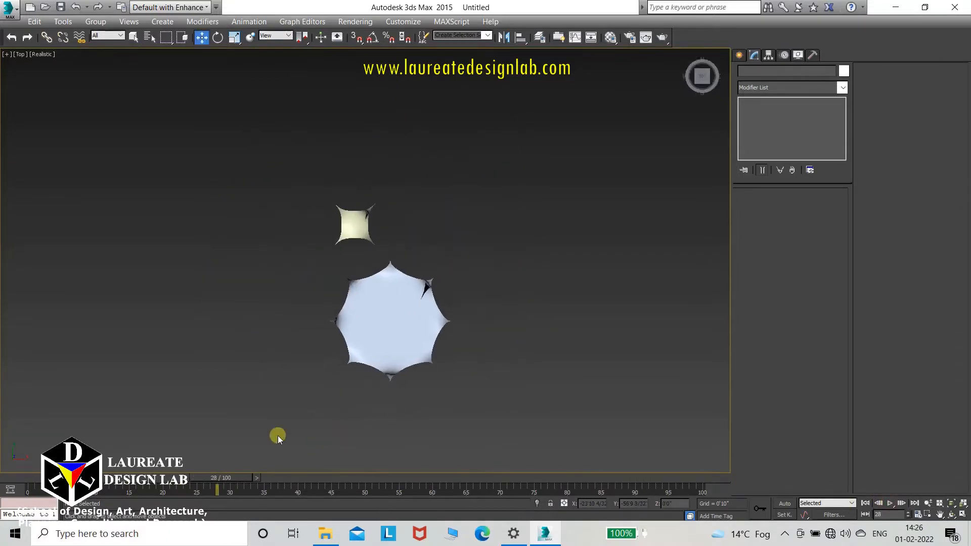
drag(211, 479, 31, 476)
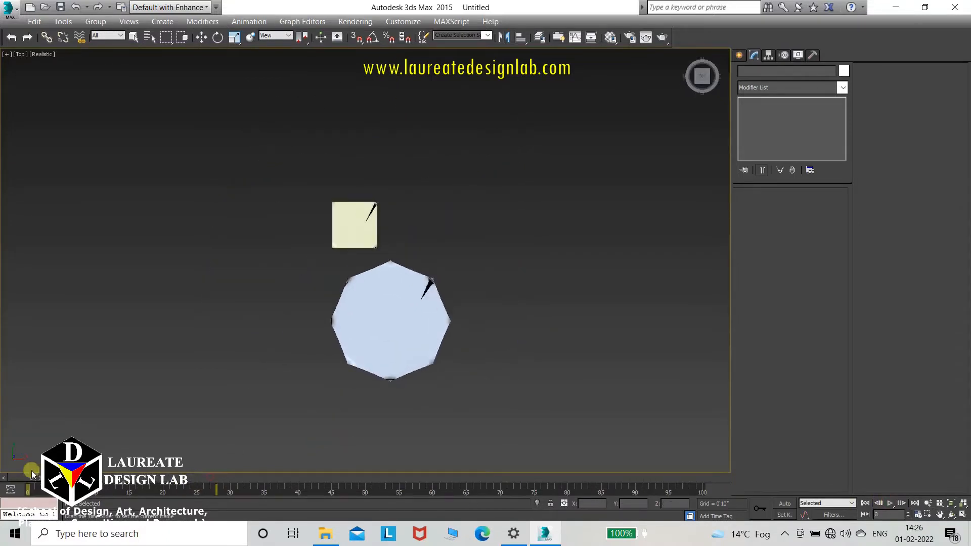
Step: Draw a ground plane about 90' by 116' around both membranes, with 1 length segment and 1 width segment
click(740, 54)
click(743, 73)
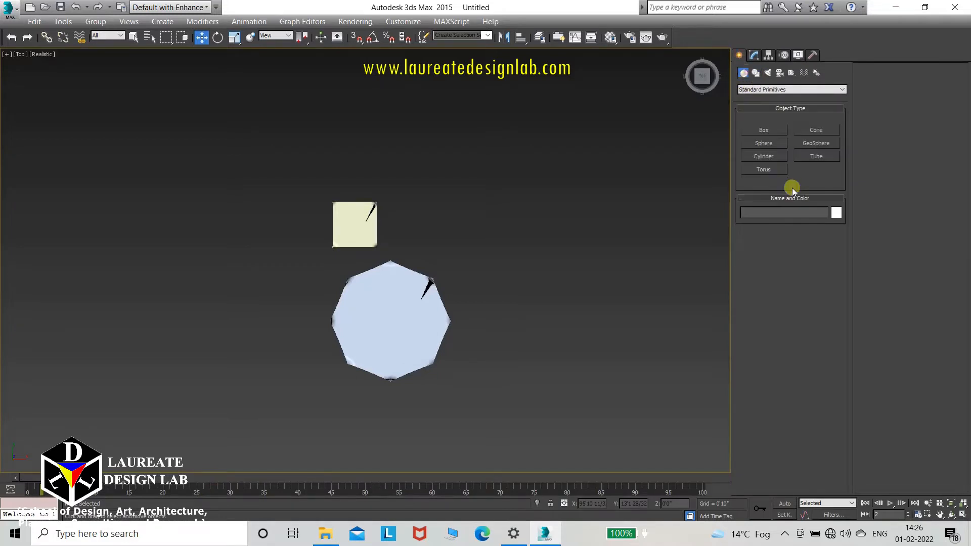
click(816, 183)
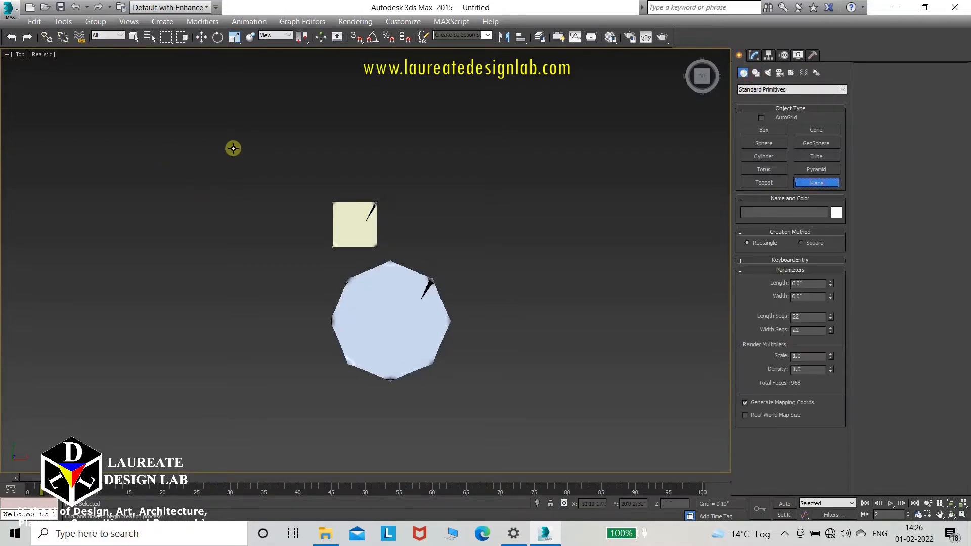
drag(206, 122, 653, 468)
double_click(807, 317)
text(1)
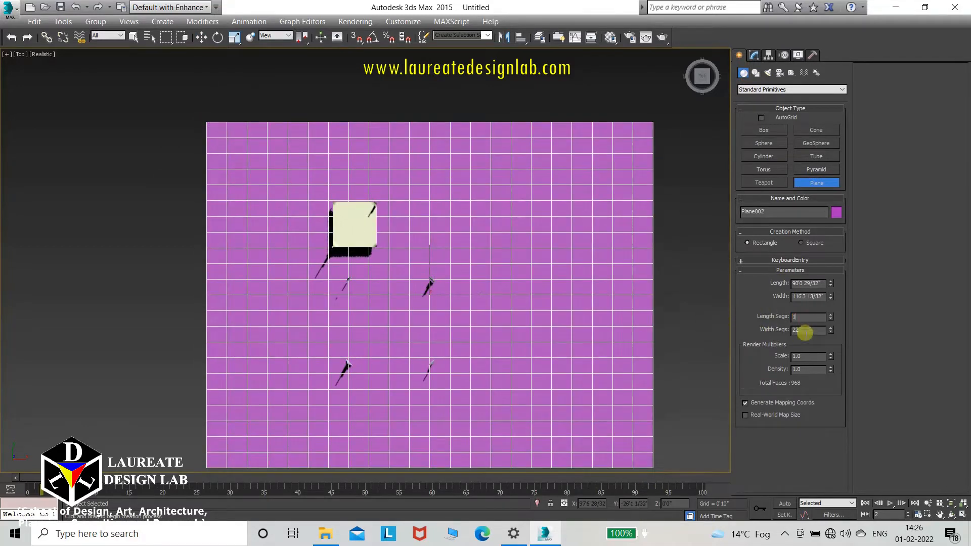
key(Tab)
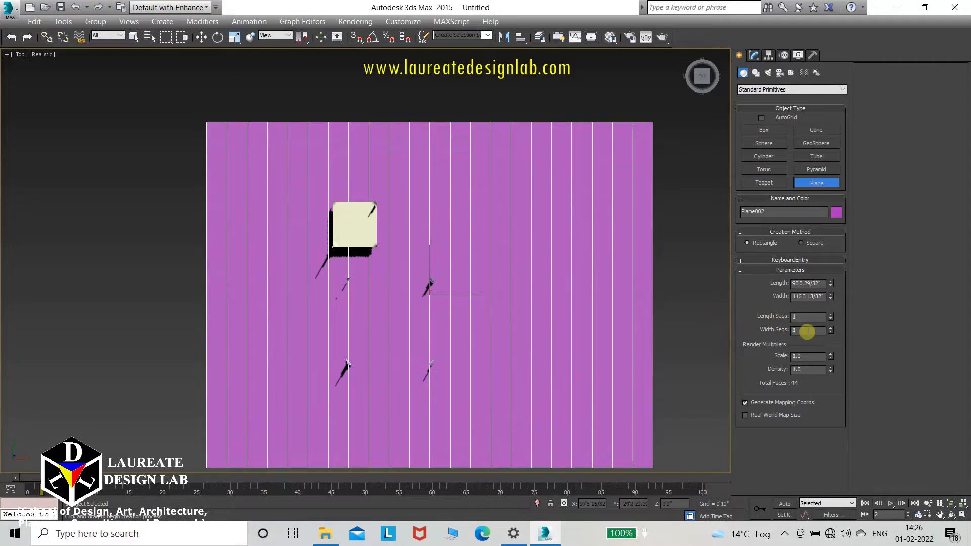
text(1)
key(Return)
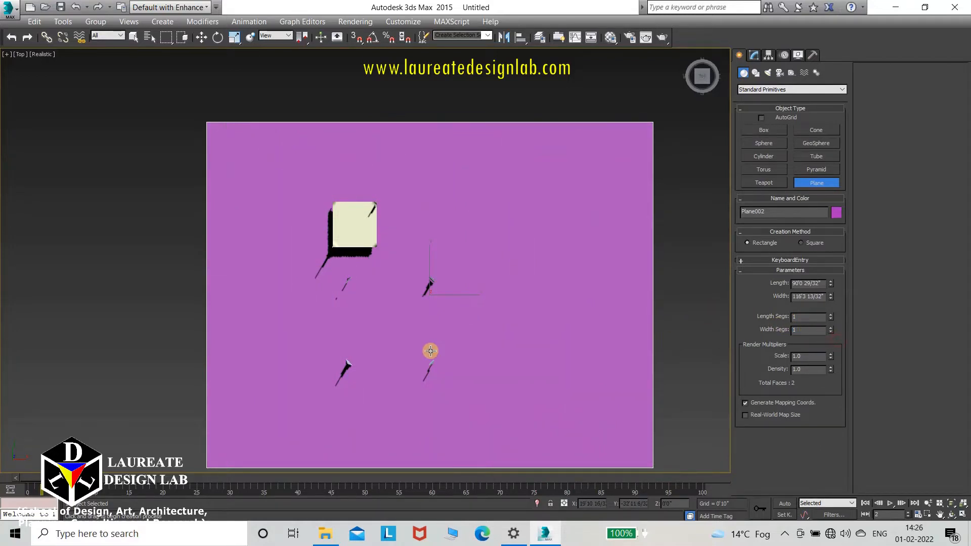
Step: In the front view, raise the octagonal membrane about 16' so its lower tips meet the ground, with the grid shown
key(f)
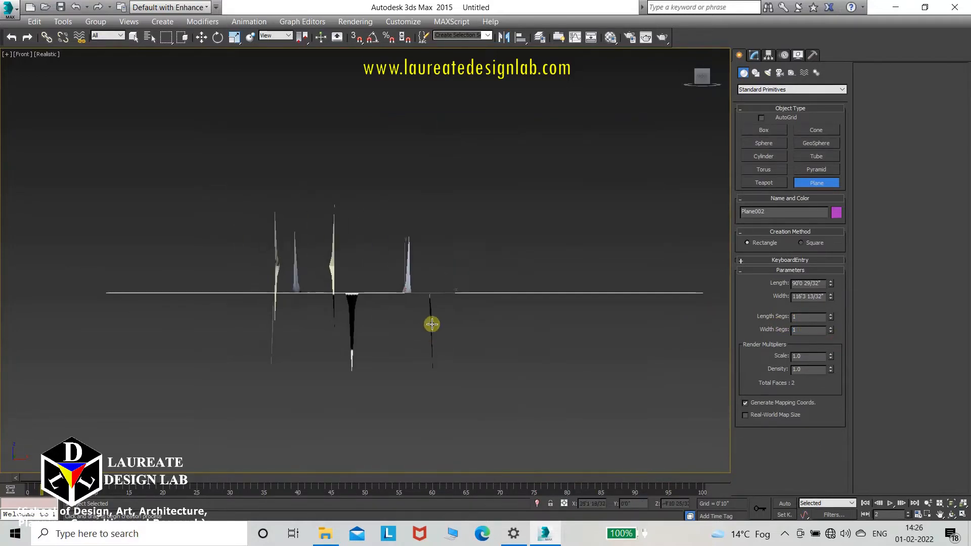
drag(455, 273, 349, 230)
right_click(349, 230)
right_click(429, 263)
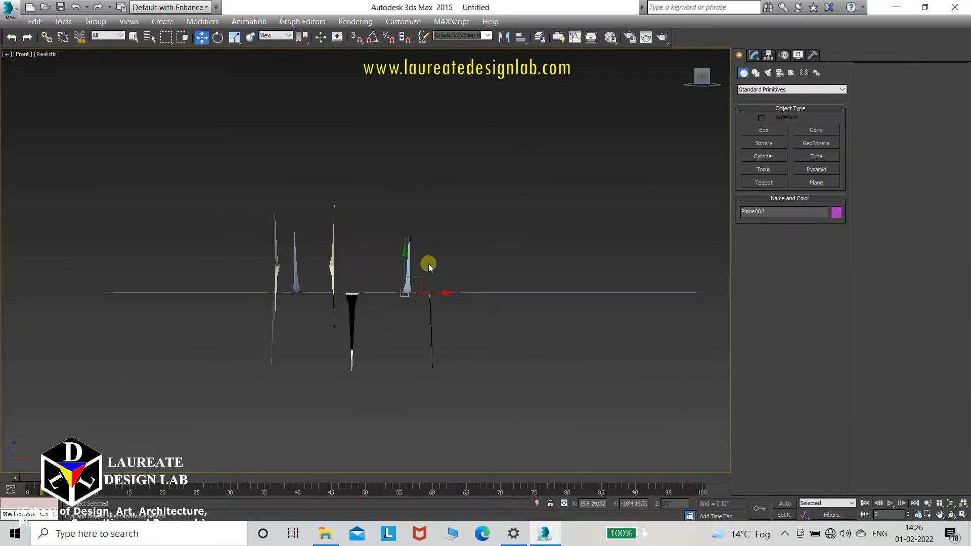
drag(297, 198, 293, 197)
drag(440, 265, 386, 174)
key(g)
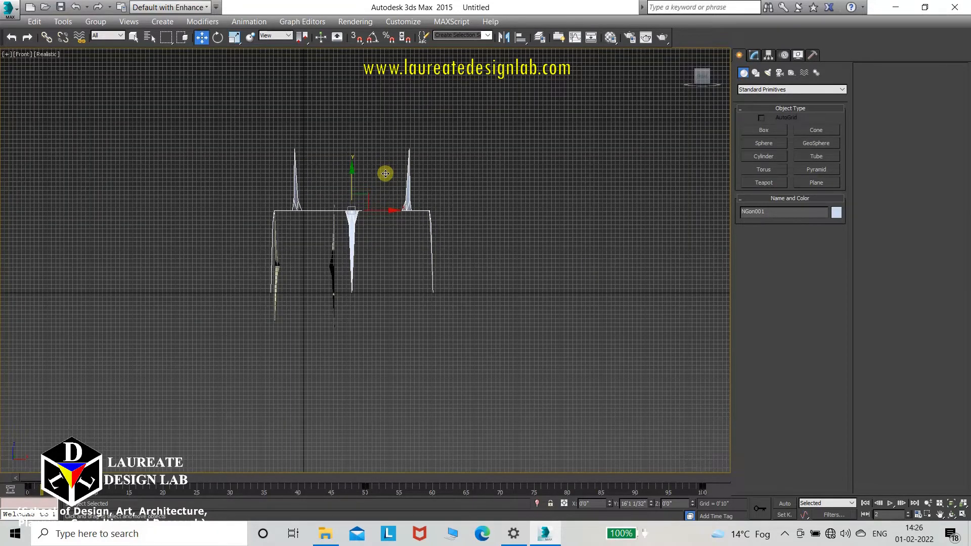
Step: Raise the square membrane until its lower tips rest on the ground line, and fine-tune the octagonal membrane's height to about 15'11"
scroll(316, 238, up, 5)
drag(374, 439, 323, 396)
drag(293, 267, 299, 196)
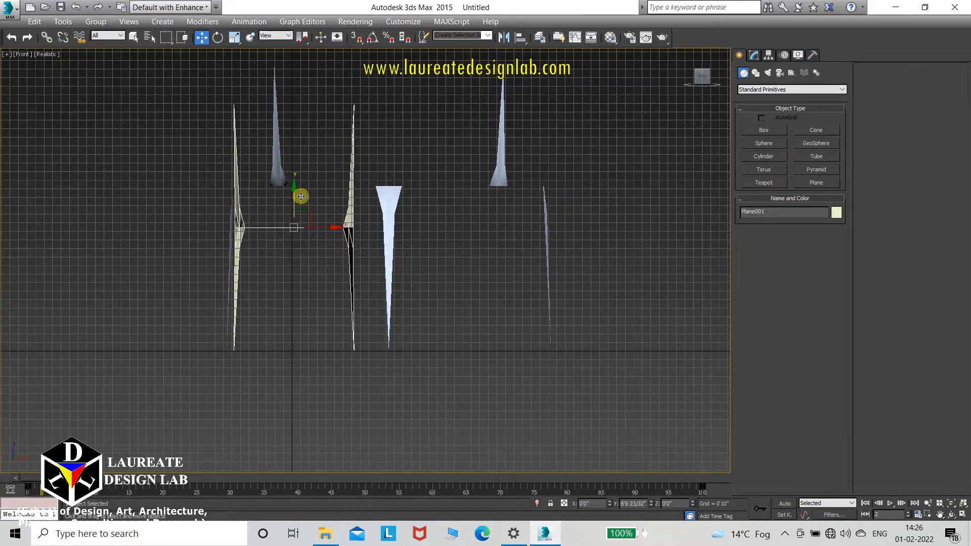
click(388, 214)
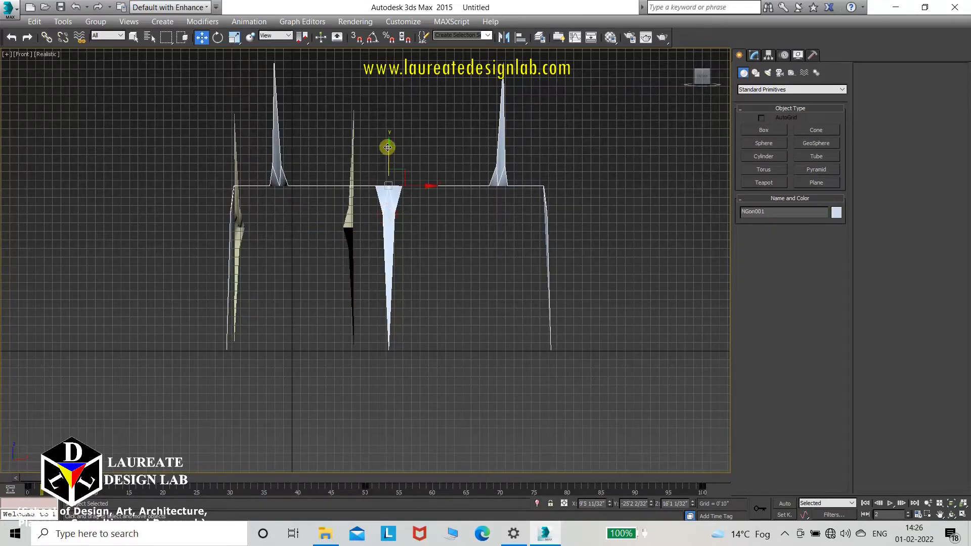
drag(388, 147, 389, 148)
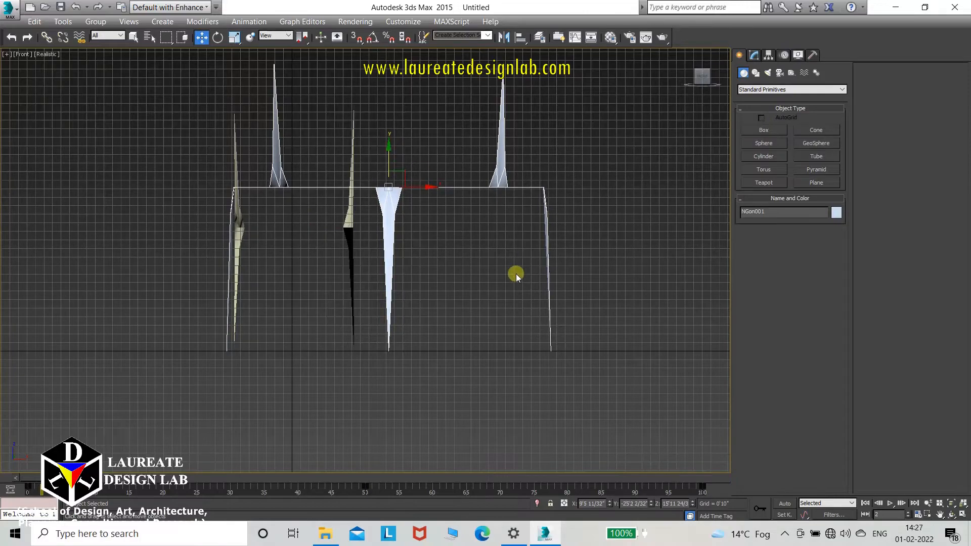
Step: Examine both membranes and their shadows on the ground plane in a perspective view with the grid hidden
click(688, 53)
key(z)
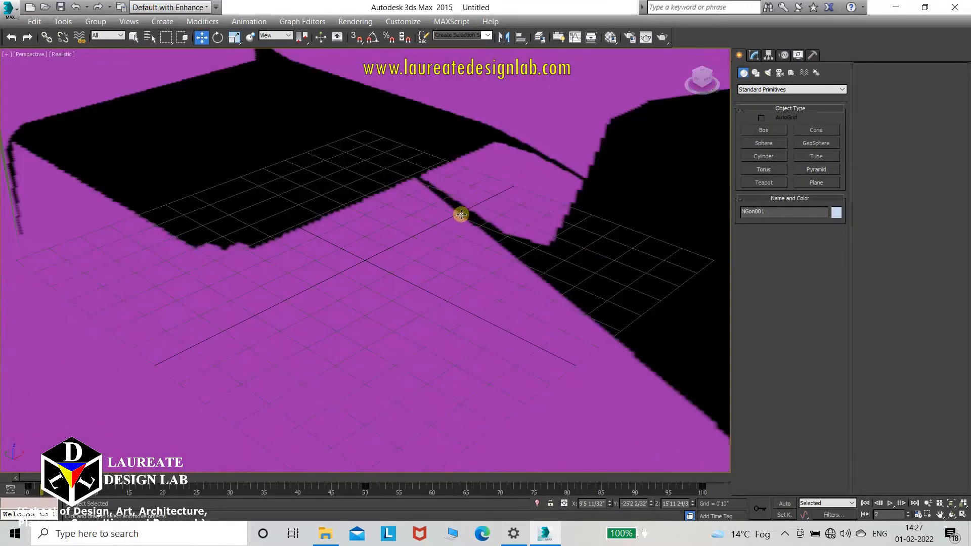
scroll(421, 280, down, 3)
scroll(495, 264, down, 3)
middle_drag(495, 263, 469, 327)
key(g)
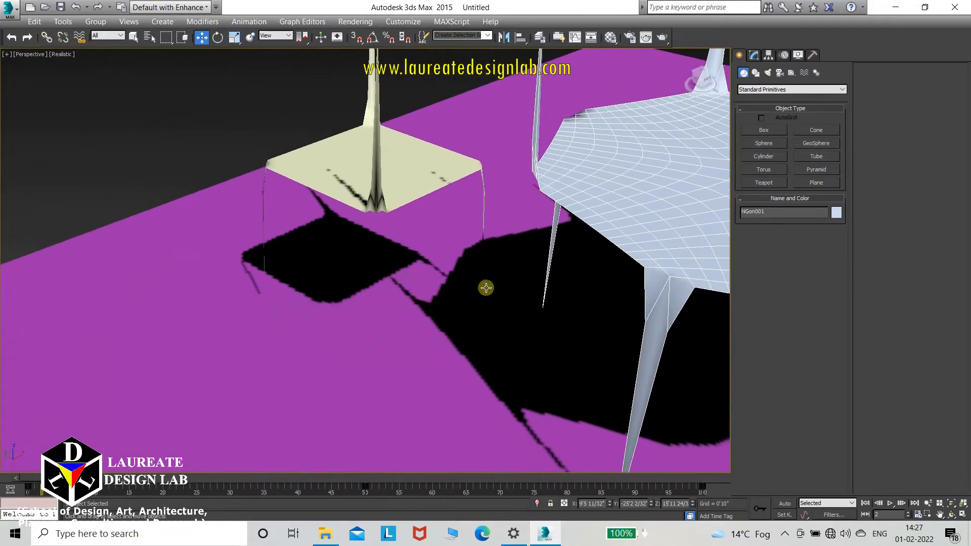
middle_drag(438, 298, 344, 299)
scroll(344, 299, down, 5)
scroll(468, 289, up, 2)
mouse_move(469, 288)
middle_down()
mouse_move(414, 295)
mouse_move(457, 279)
middle_up()
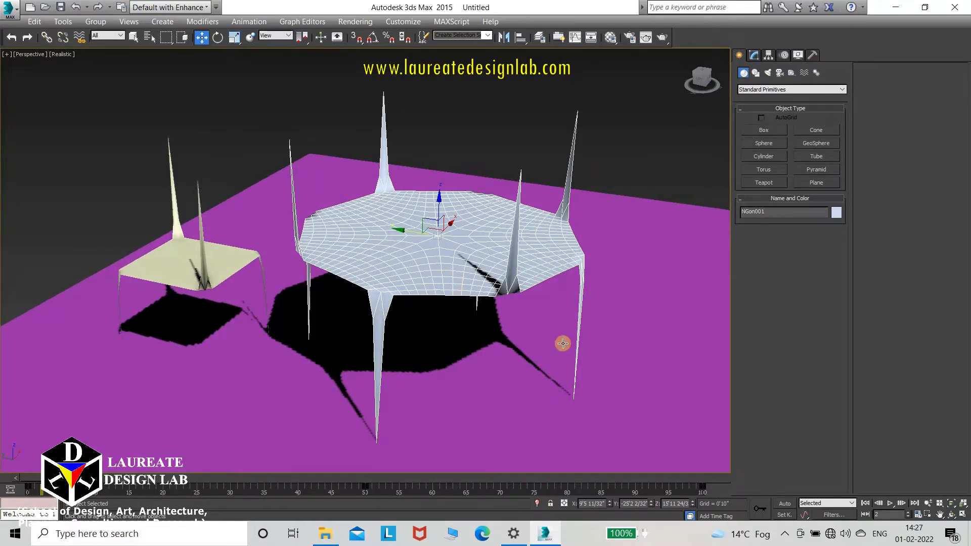
Step: Preview the membrane animation in Expert Mode and accept the Time Configuration with 1/2x playback speed
key(ctrl+x)
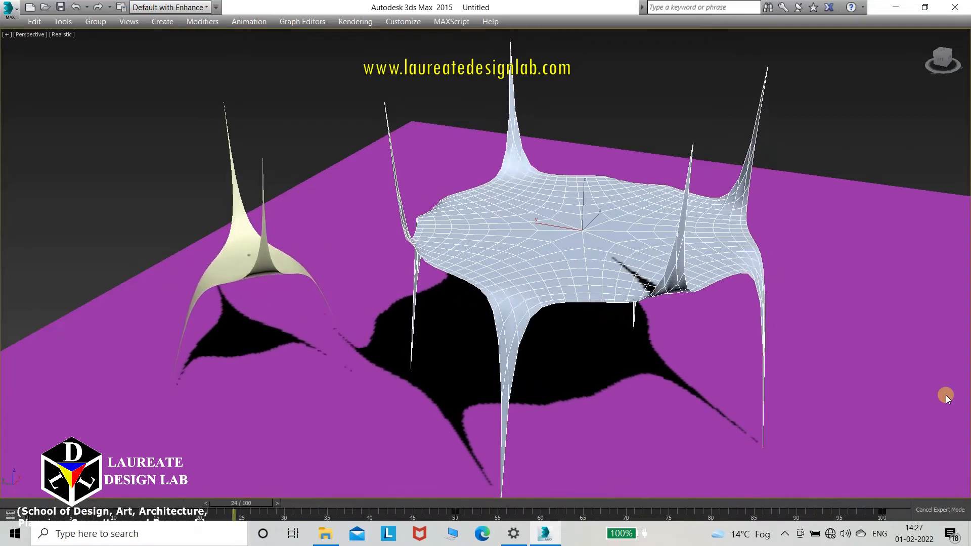
key(ctrl+x)
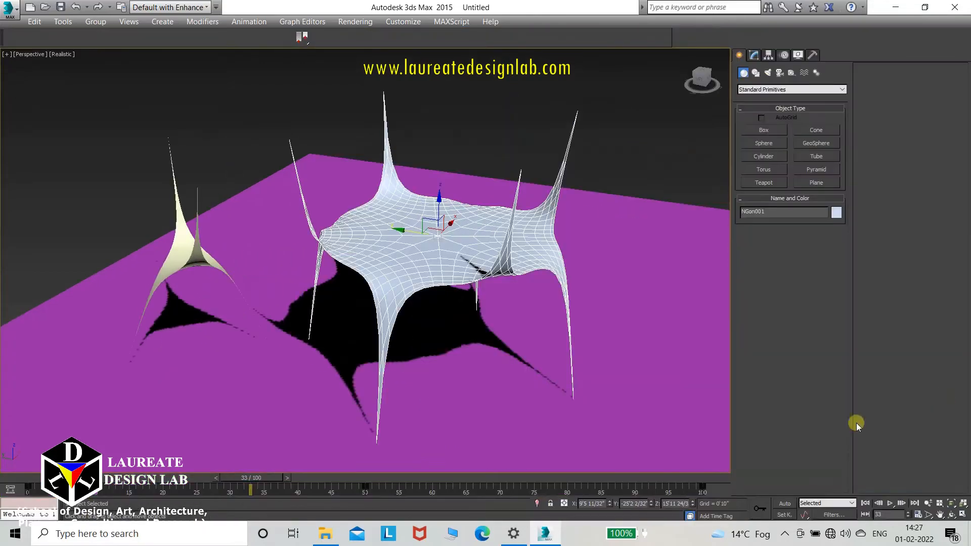
click(918, 515)
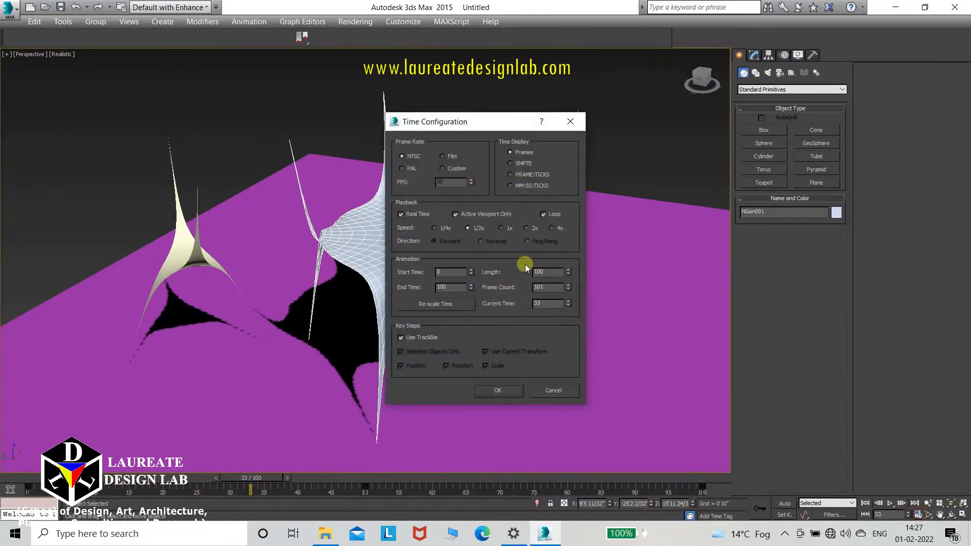
click(498, 389)
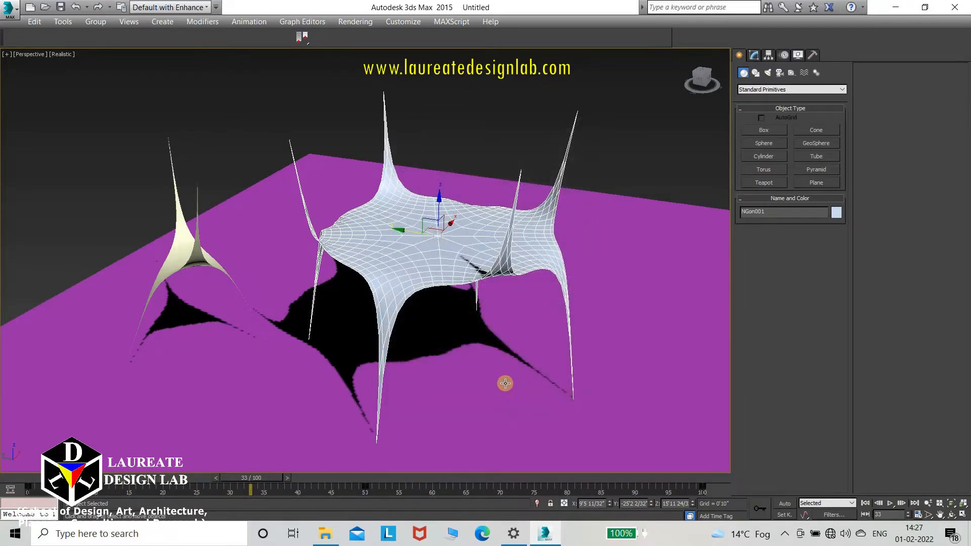
key(ctrl+x)
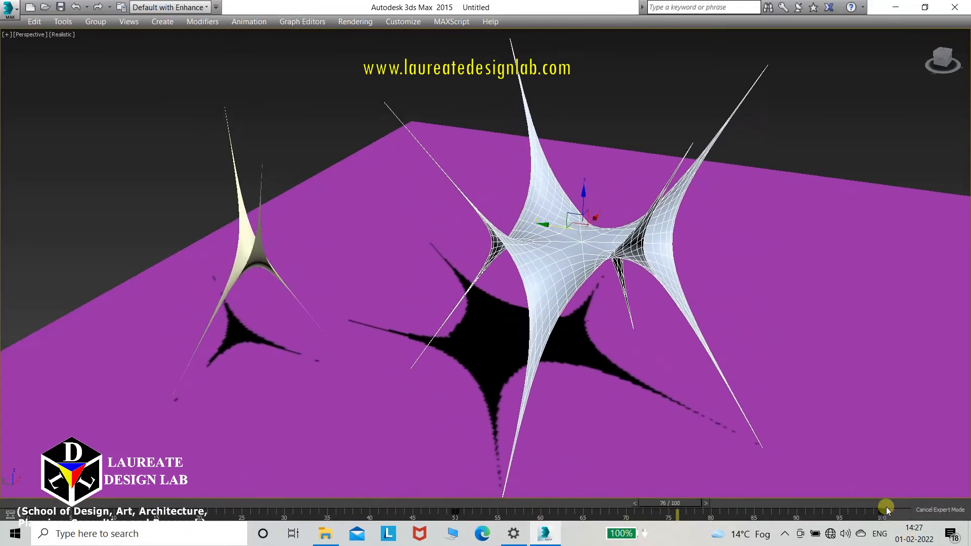
key(ctrl+x)
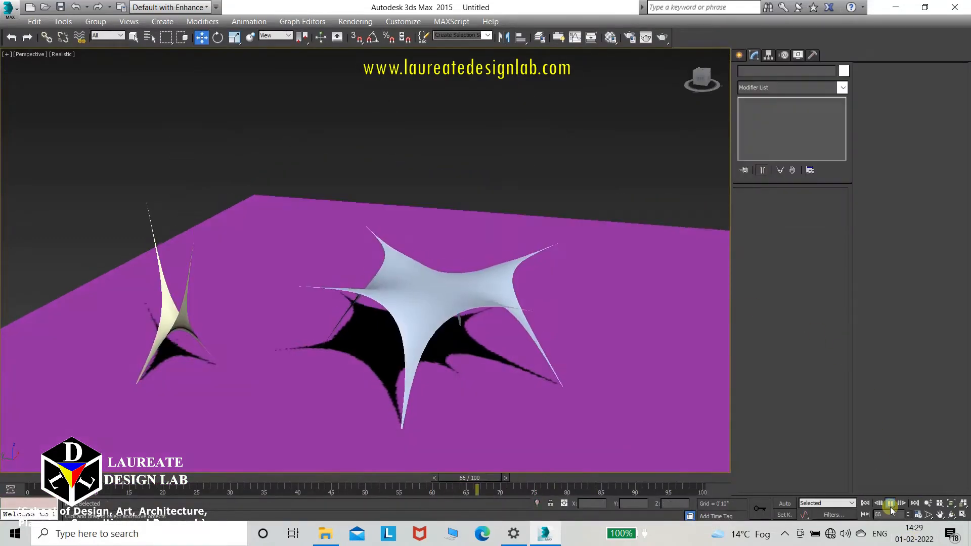
Step: In the top view, clone the octagonal membrane as a row of 5 copies along the ground plane and delete the outermost copy
middle_drag(493, 328, 481, 322)
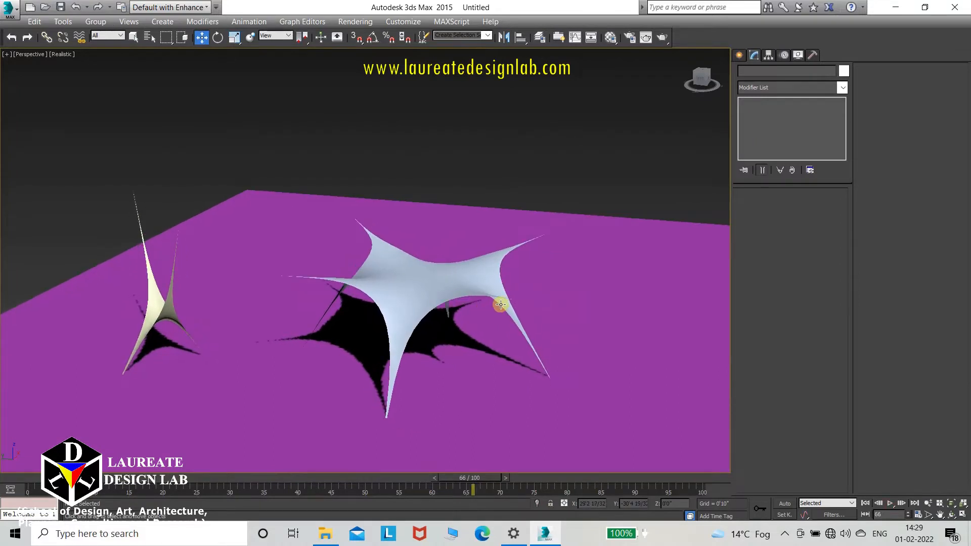
key(t)
middle_drag(395, 371, 349, 354)
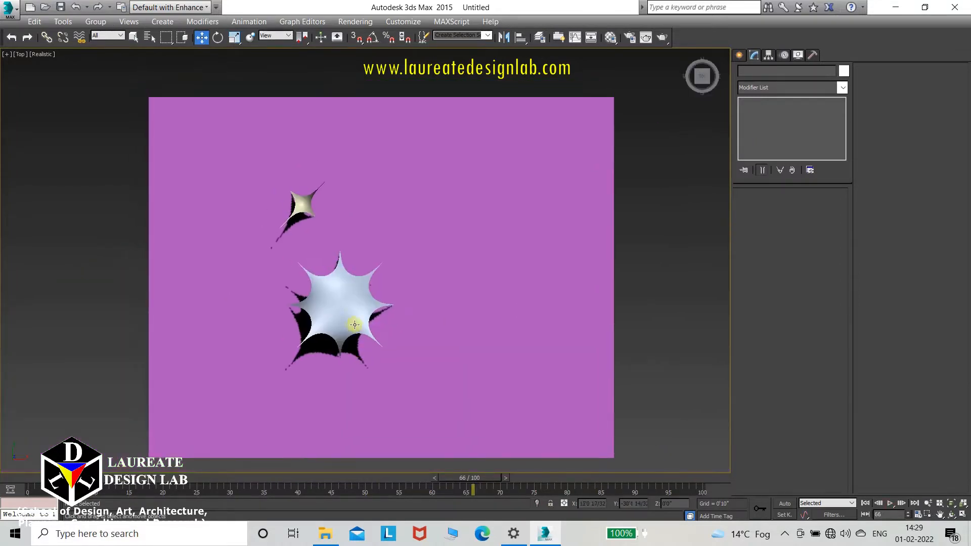
click(354, 323)
mouse_move(364, 305)
mouse_down()
mouse_move(604, 309)
mouse_move(592, 331)
mouse_move(591, 307)
mouse_move(495, 318)
mouse_up()
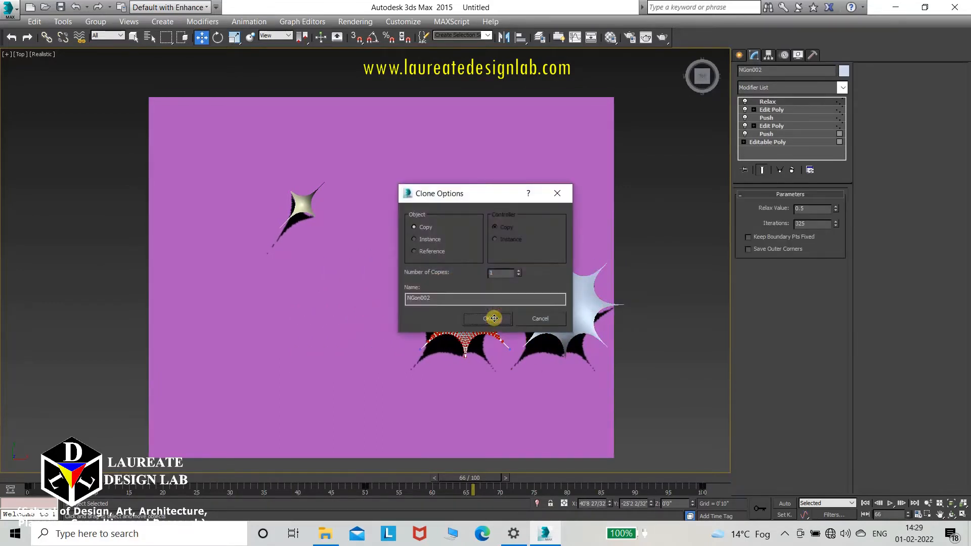
click(518, 272)
click(491, 320)
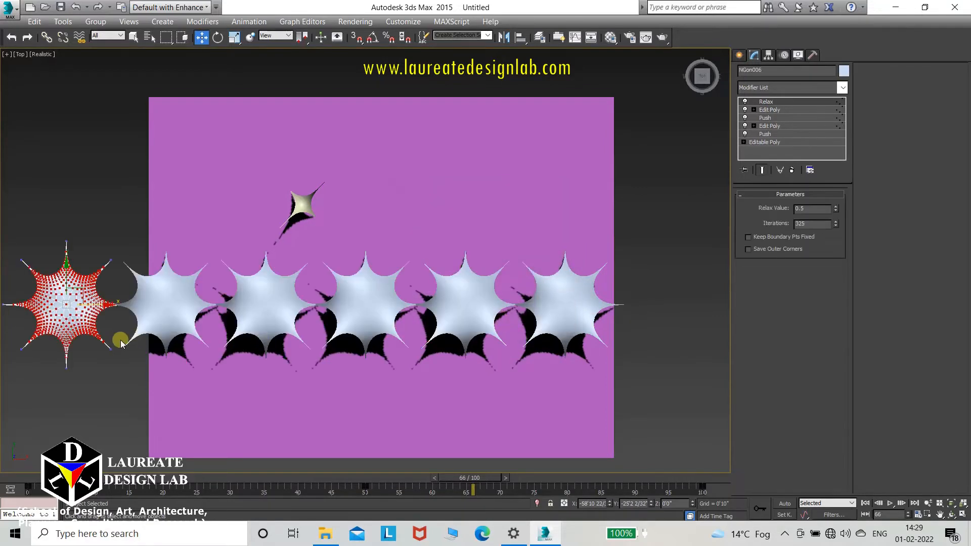
key(Delete)
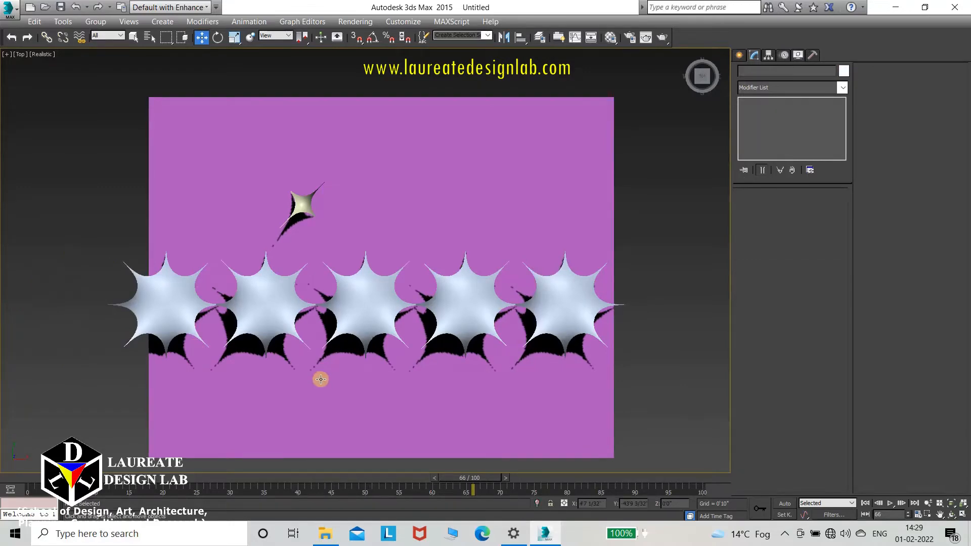
Step: Clone the square membrane along the X axis as a row of 2 copies on the ground plane
alt+middle_drag(332, 396, 384, 323)
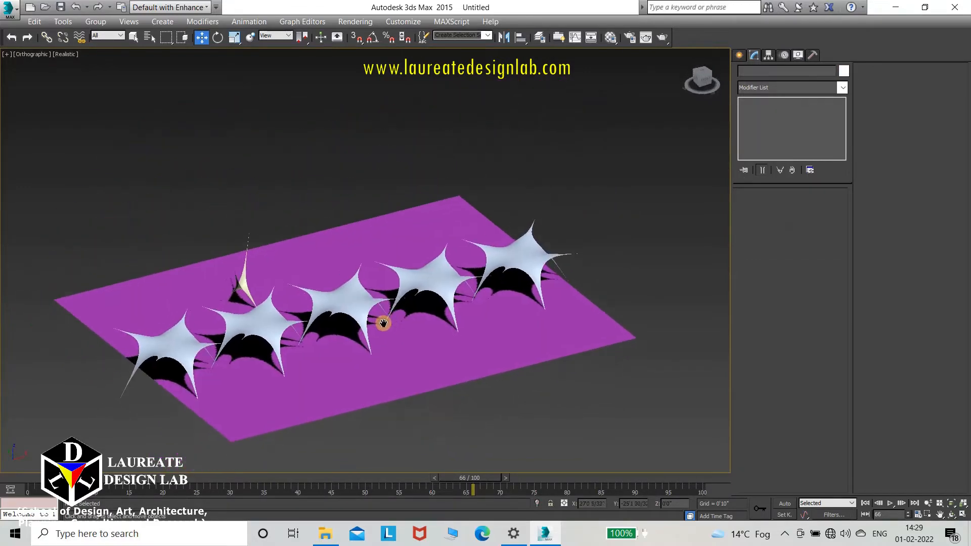
scroll(369, 336, up, 5)
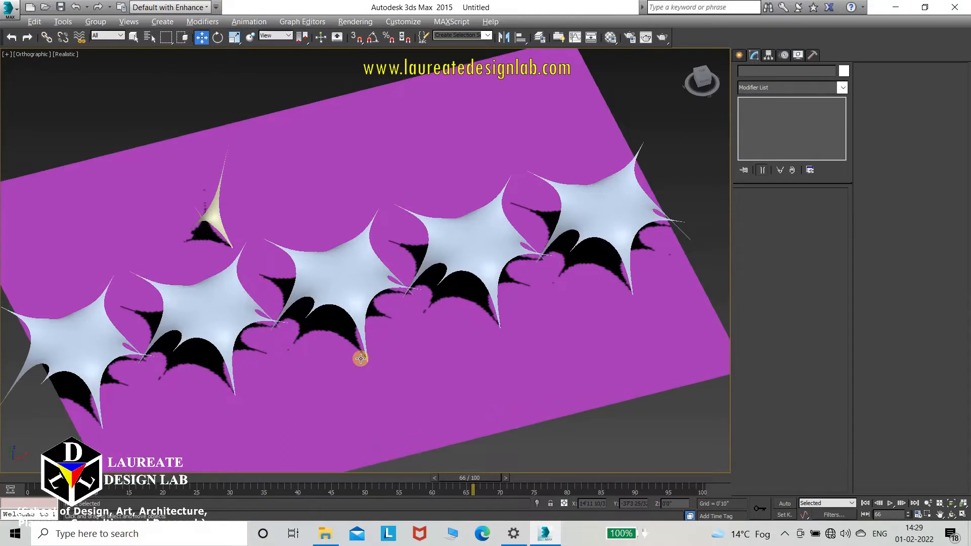
middle_drag(360, 359, 368, 359)
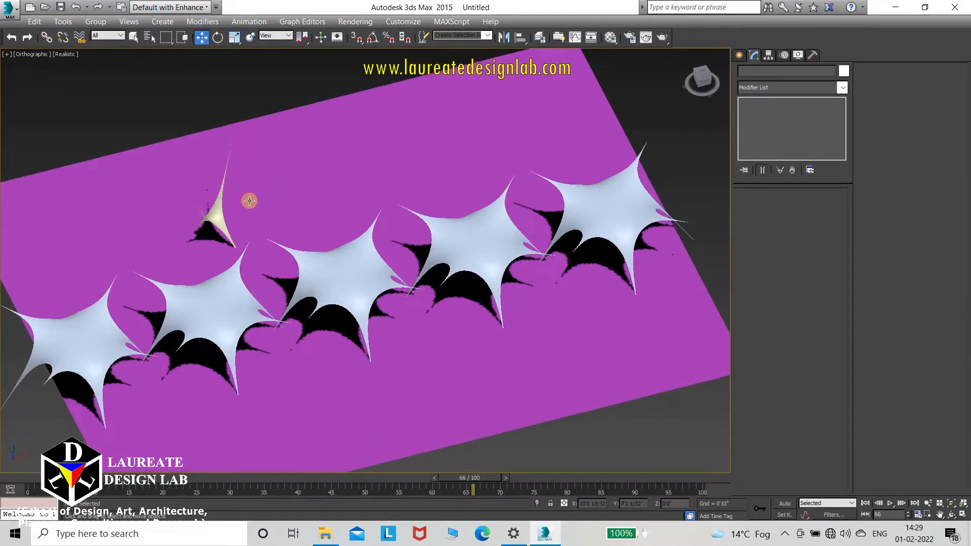
click(223, 223)
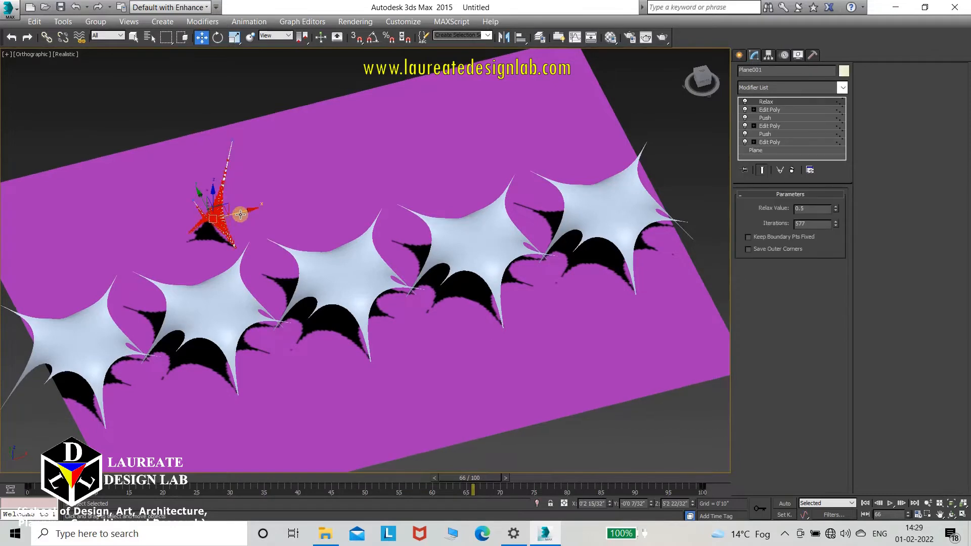
shift+drag(241, 213, 317, 205)
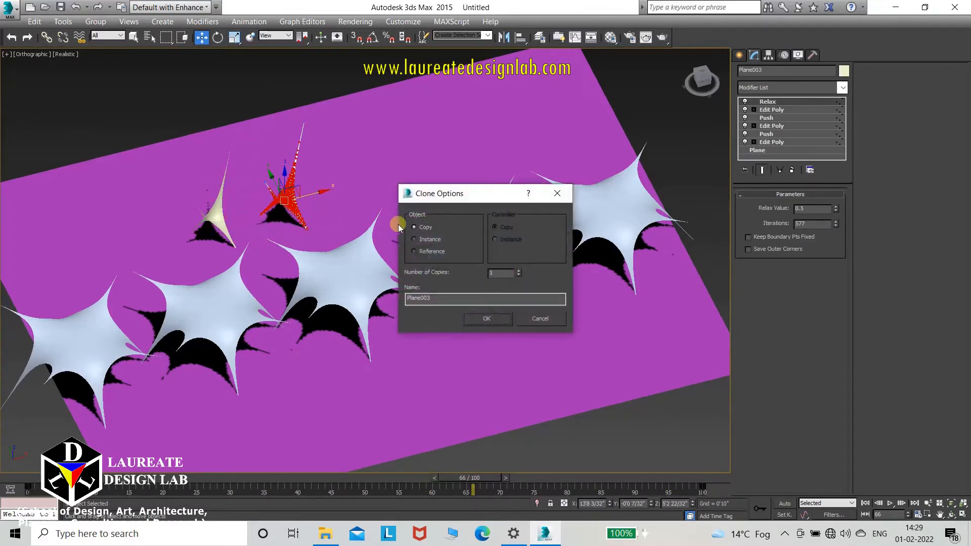
click(520, 271)
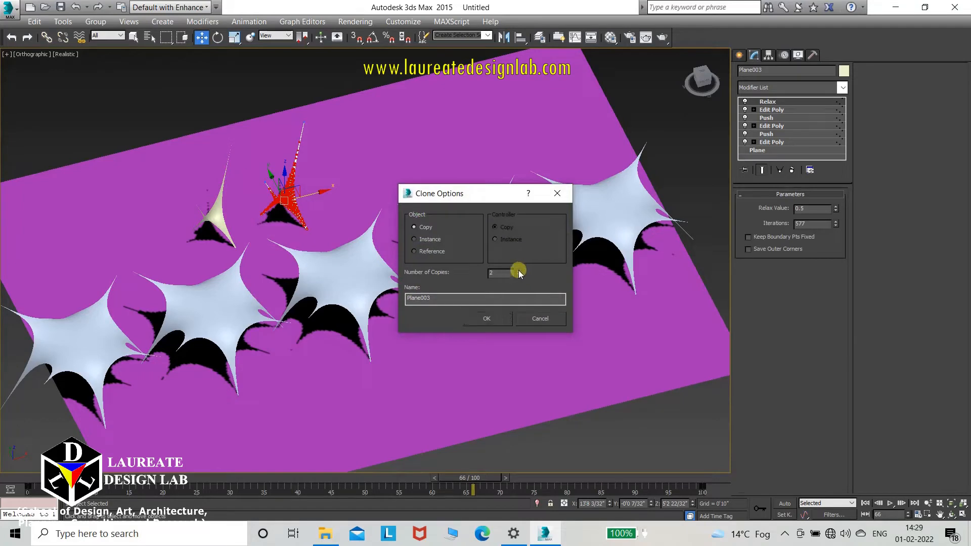
click(501, 318)
click(642, 117)
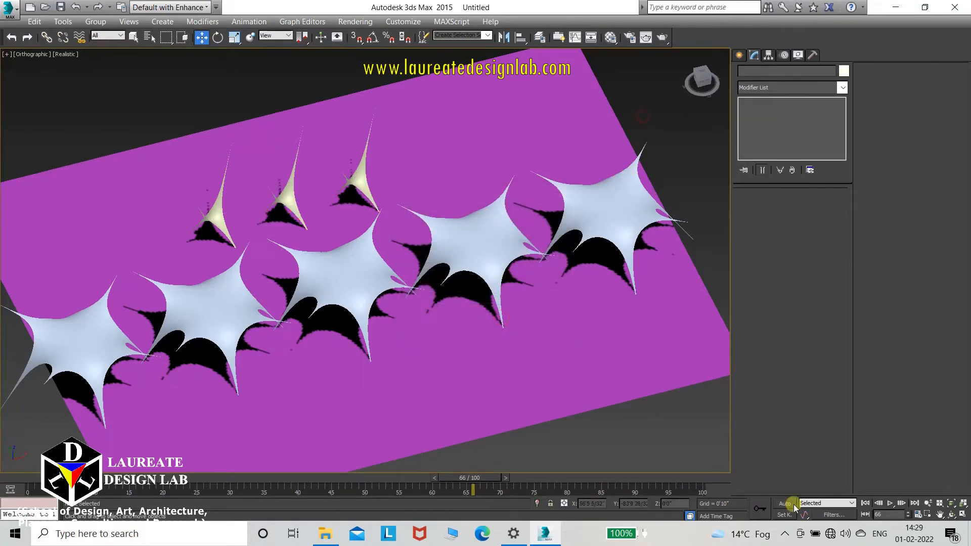
Step: Play back the animation of all the cloned membranes and preview it from a low angle in Expert Mode
click(889, 503)
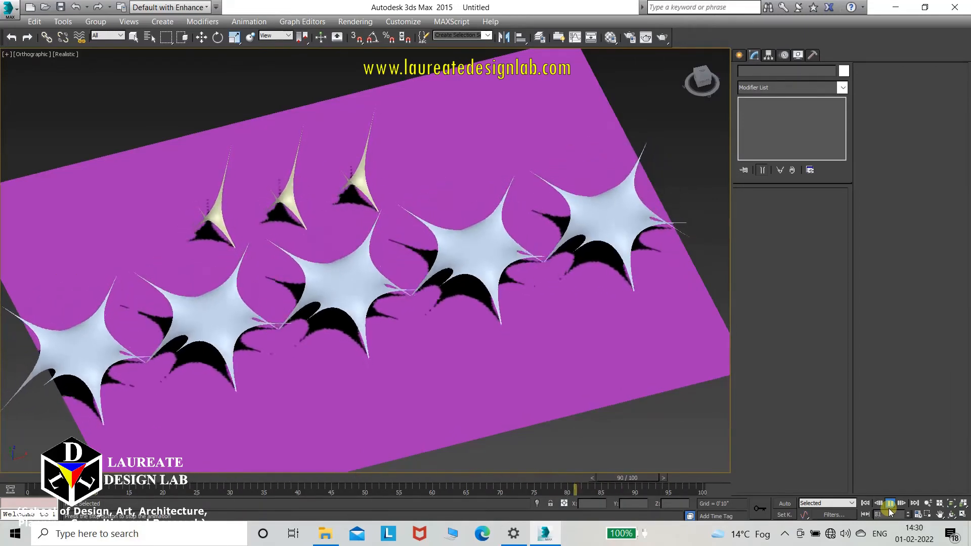
click(890, 504)
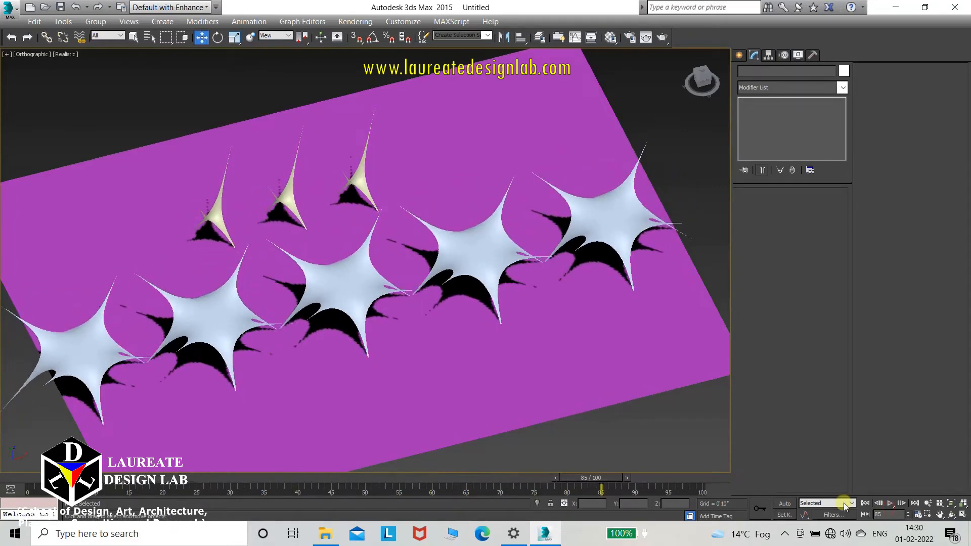
alt+middle_drag(387, 338, 434, 297)
scroll(387, 317, up, 3)
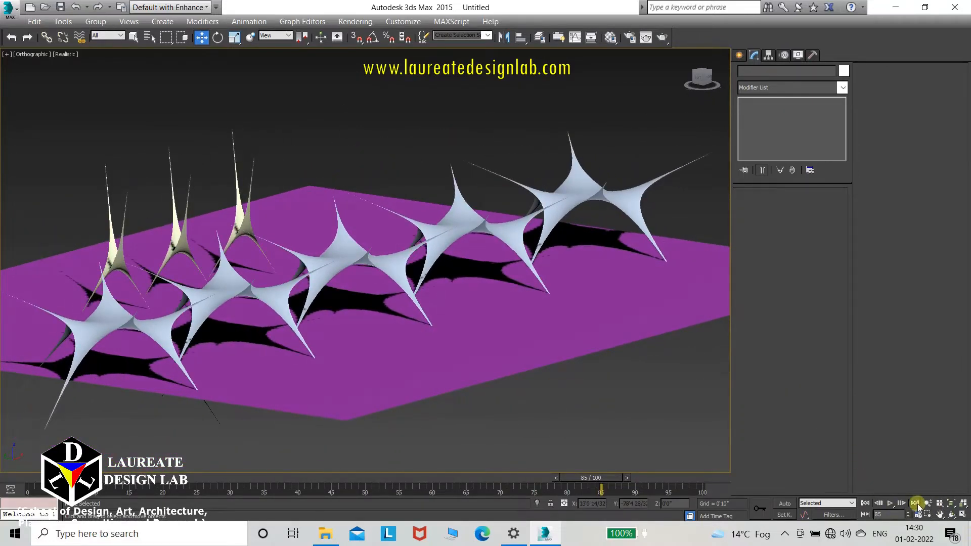
click(929, 503)
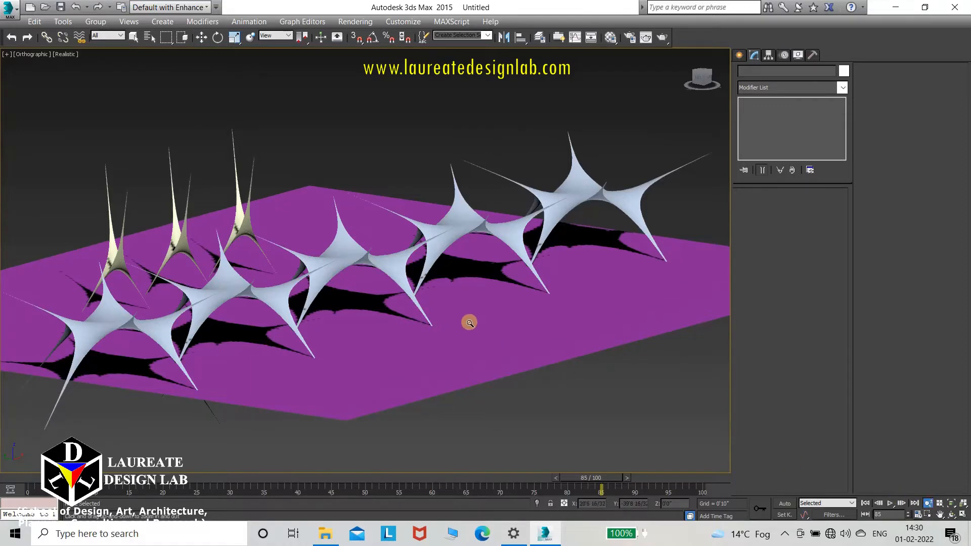
drag(469, 323, 469, 319)
key(ctrl+x)
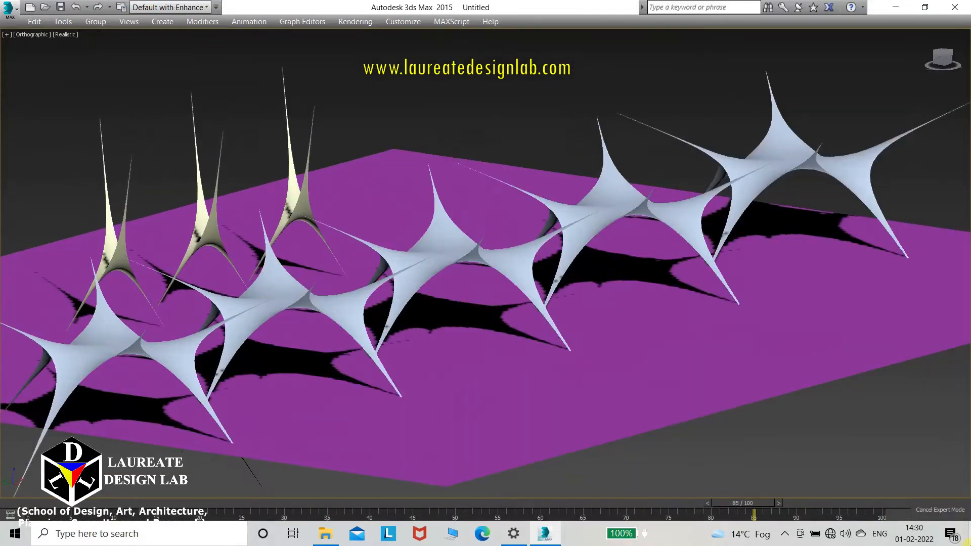
key(slash)
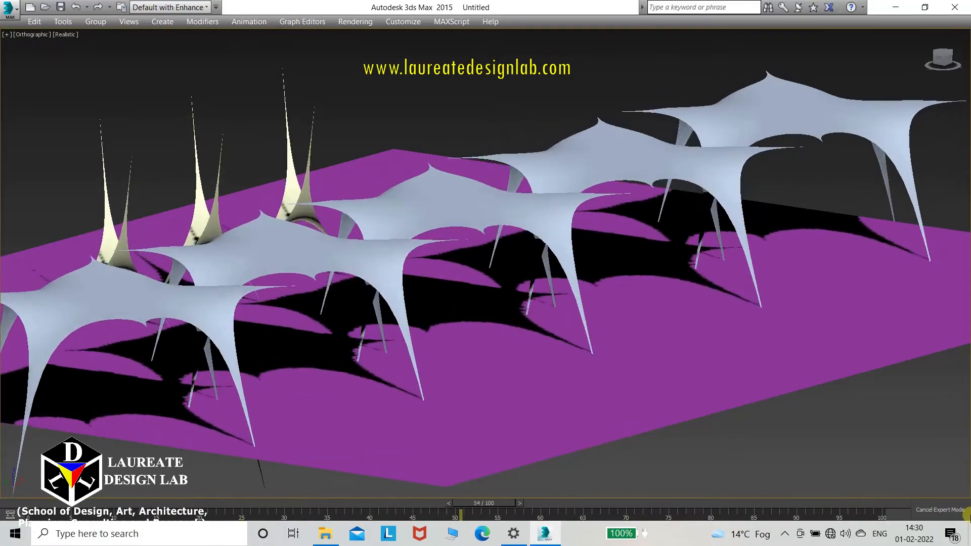
key(ctrl+x)
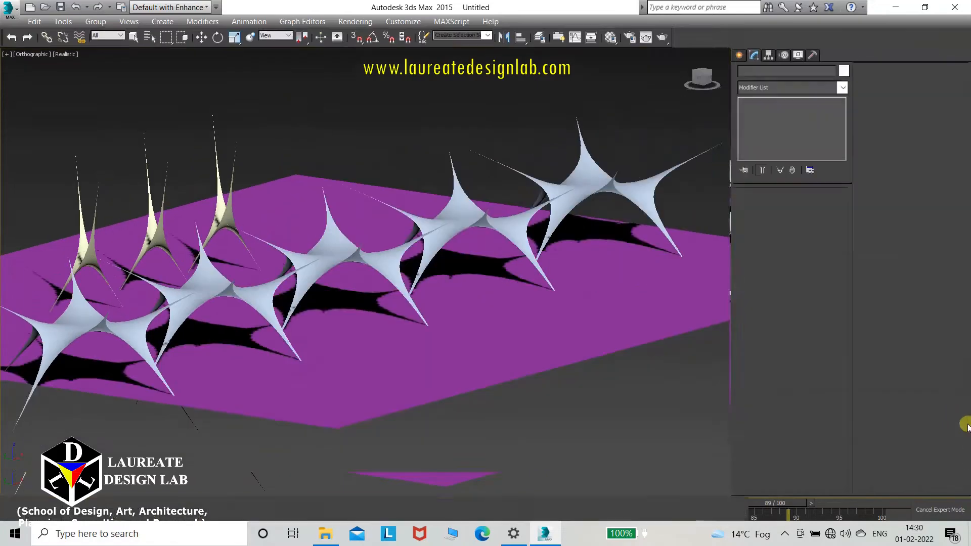
Step: Return the animation to frame 0 and draw a six-point star spline of about 22'2" outer radius beside the ground plane in the top view
key(t)
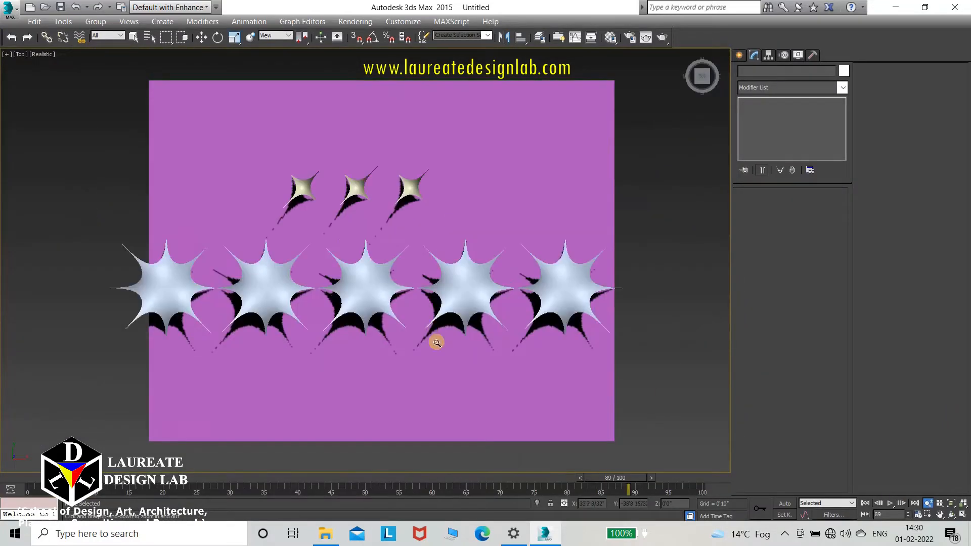
drag(627, 480, 8, 479)
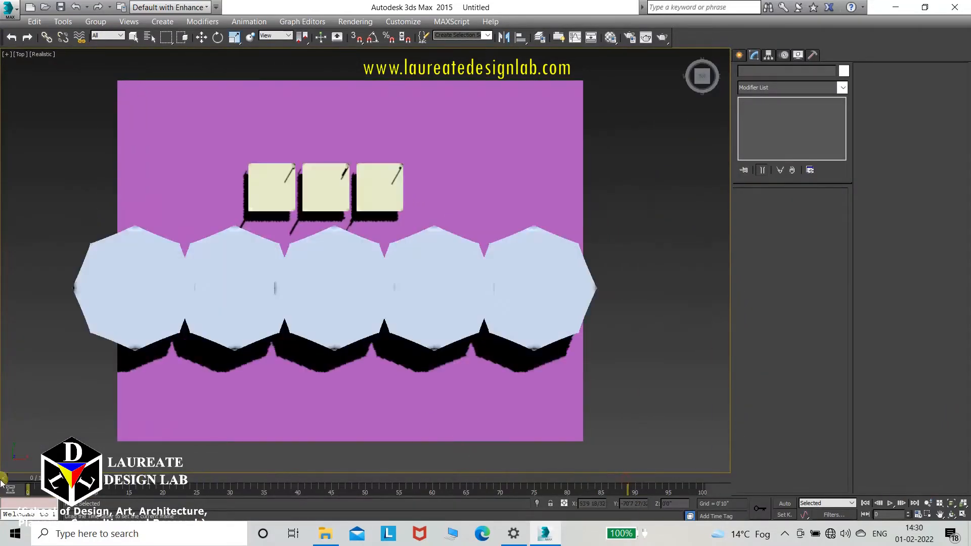
middle_drag(554, 303, 319, 347)
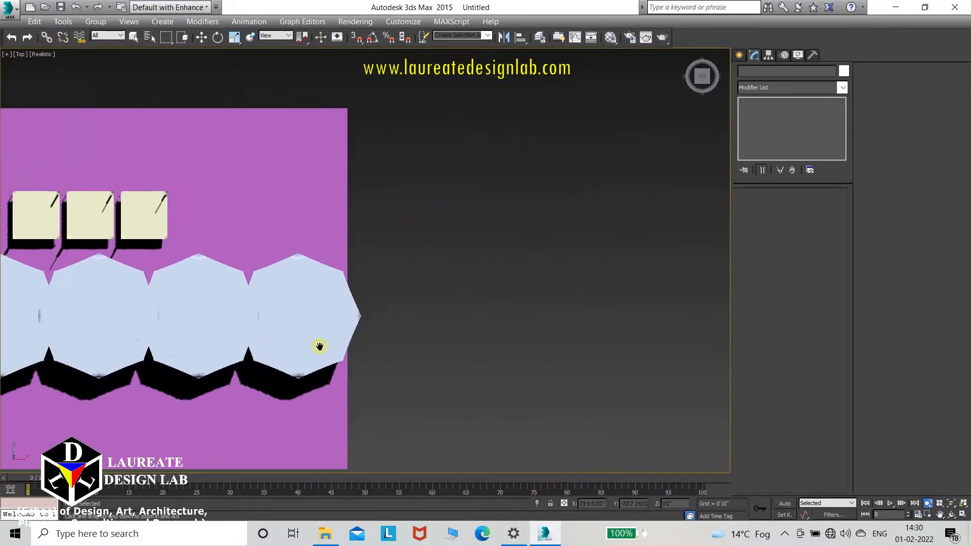
click(740, 54)
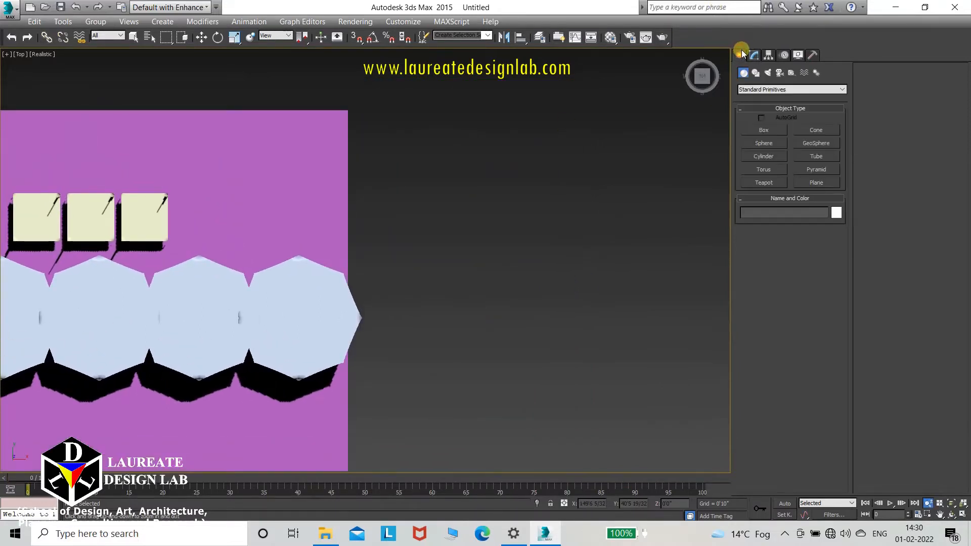
click(755, 73)
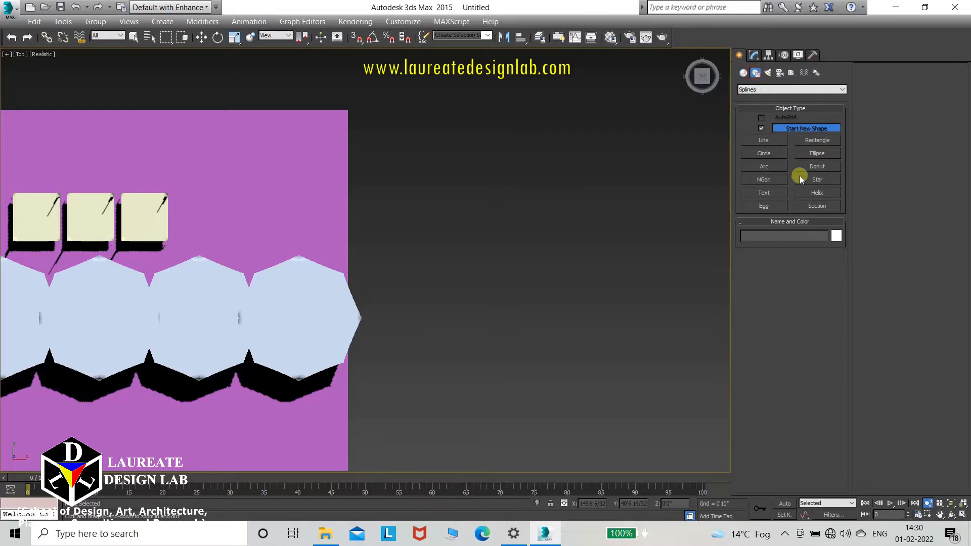
click(815, 180)
drag(420, 269, 502, 299)
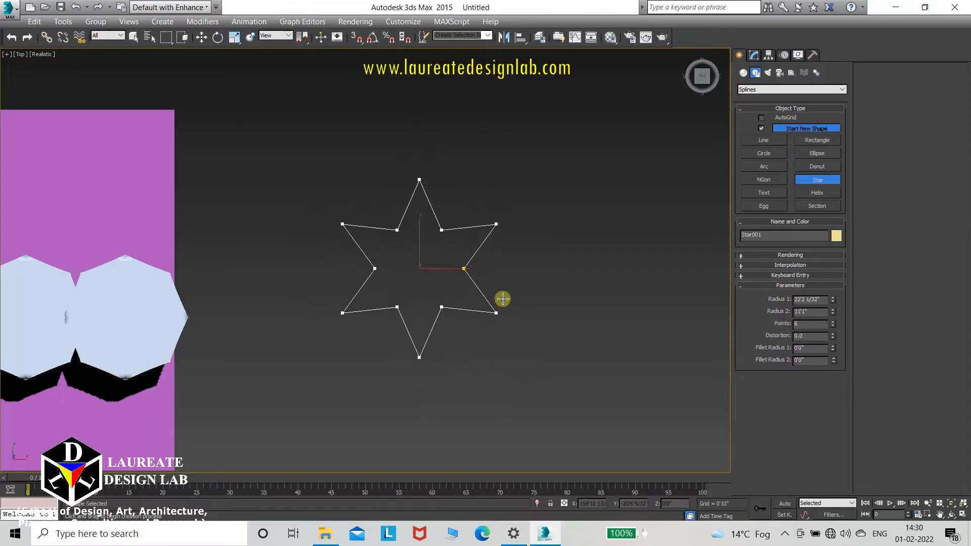
click(472, 256)
alt+middle_drag(457, 274, 469, 231)
scroll(471, 241, up, 4)
key(w)
right_click(475, 266)
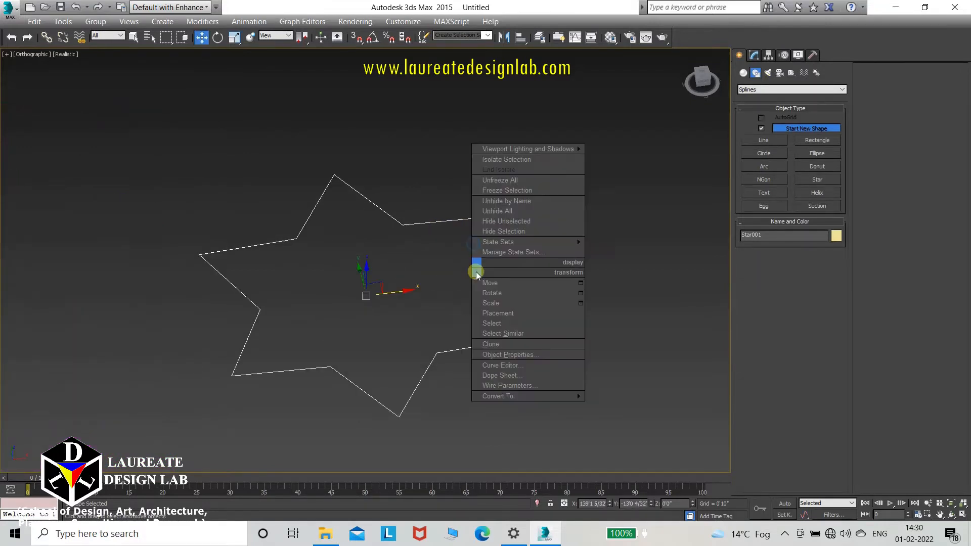
mouse_move(571, 395)
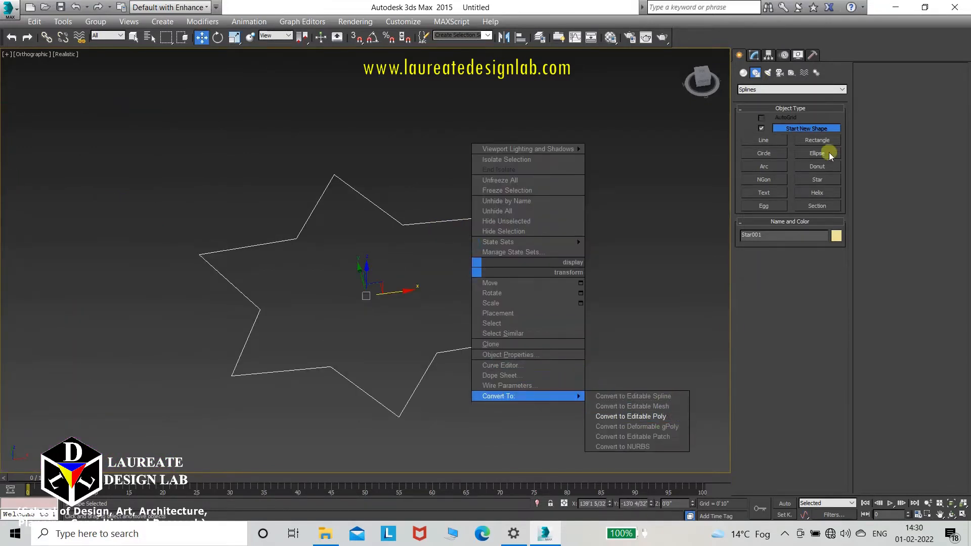
click(627, 230)
Step: Apply an Edit Poly modifier to the star spline
click(755, 55)
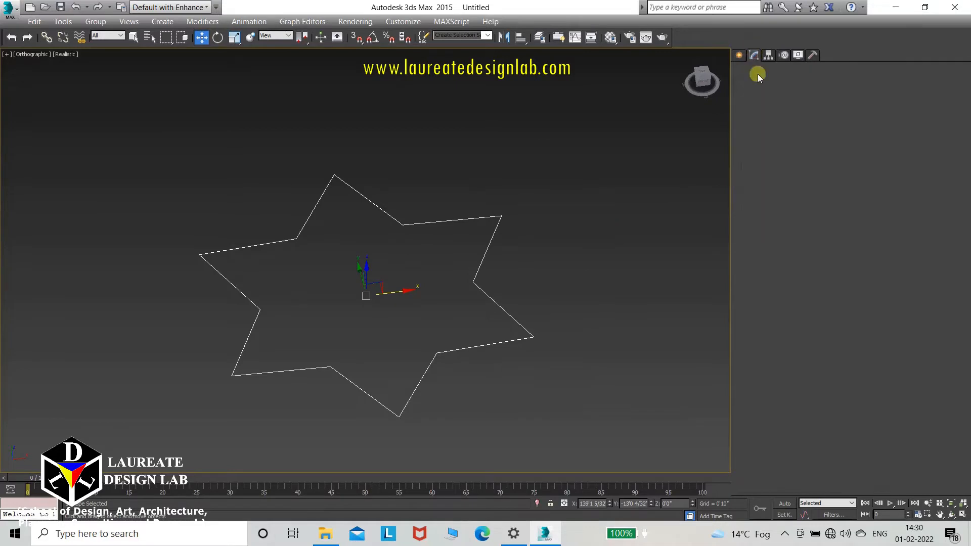
click(771, 87)
scroll(769, 88, down, 12)
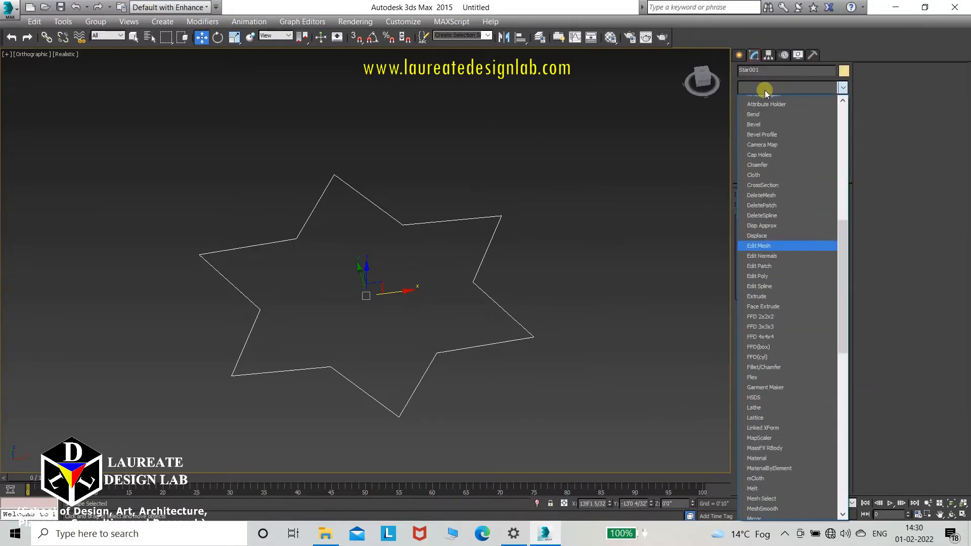
click(761, 111)
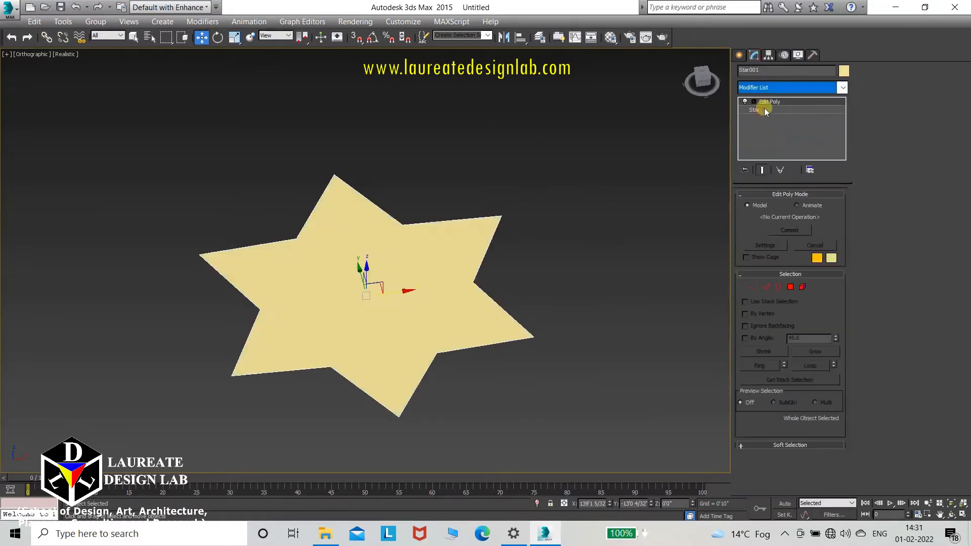
Step: Select the star's polygon and subdivide it with four passes of MeshSmooth at smoothness 1.0
alt+middle_drag(384, 318, 394, 308)
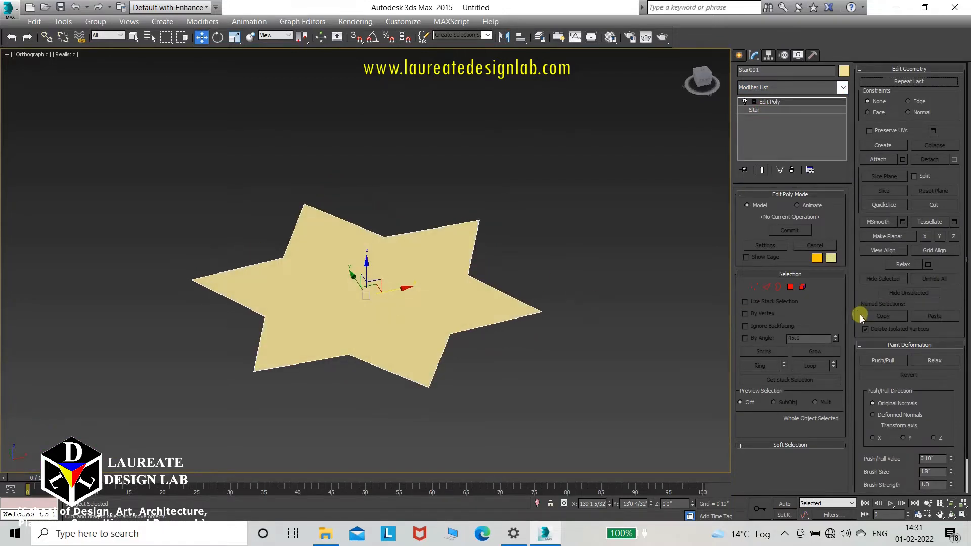
click(790, 288)
click(377, 299)
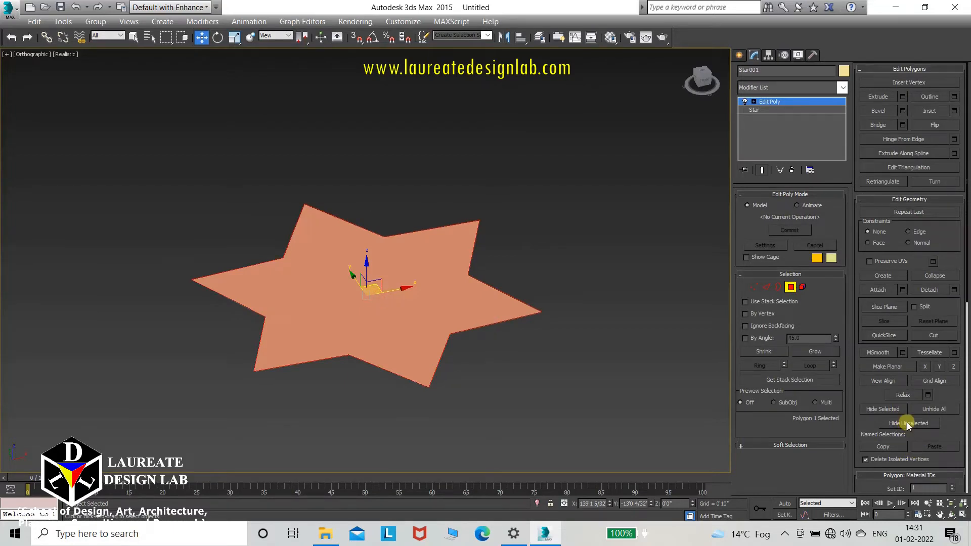
click(903, 353)
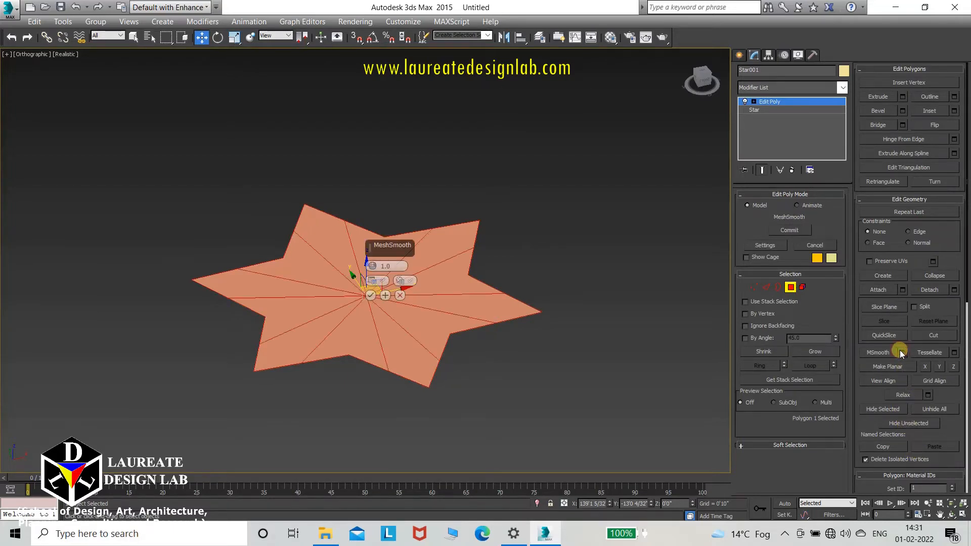
click(387, 299)
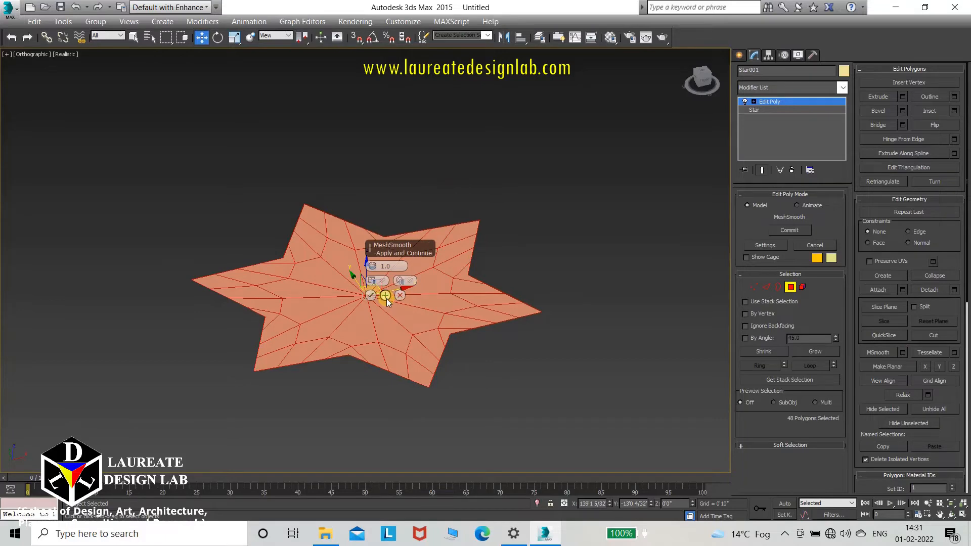
click(387, 298)
click(387, 299)
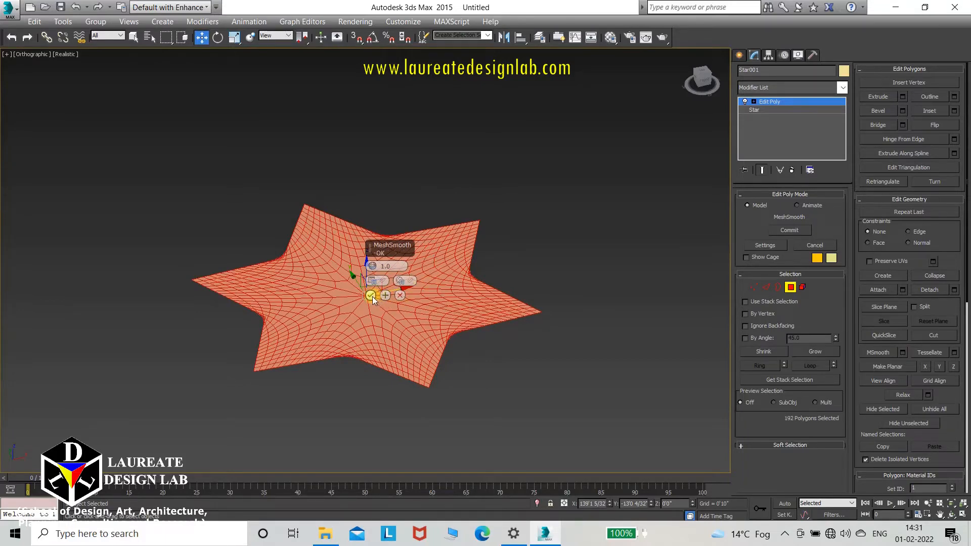
click(371, 295)
Step: Enter vertex editing on the star's Edit Poly and select the tip vertex of its upper-right point in the top view
click(753, 286)
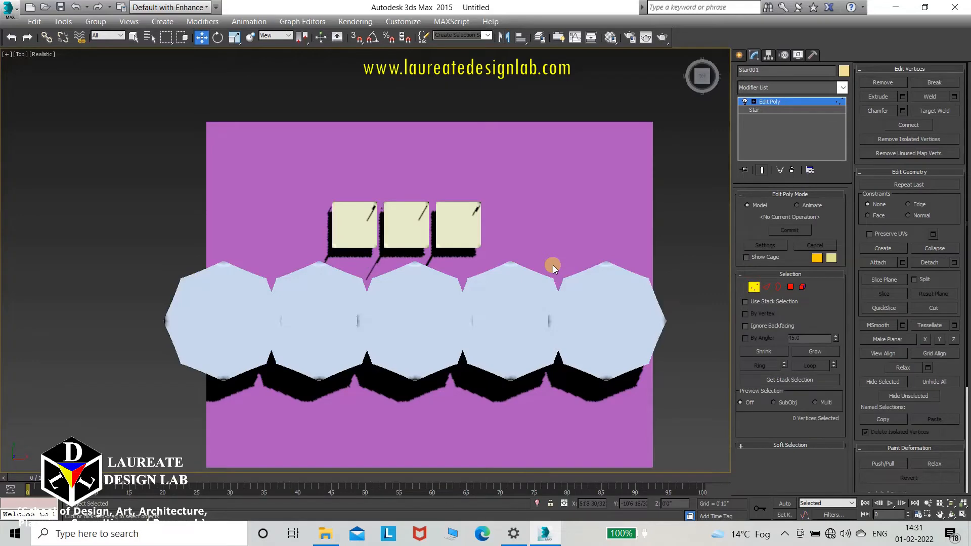
key(z)
middle_drag(392, 232, 397, 251)
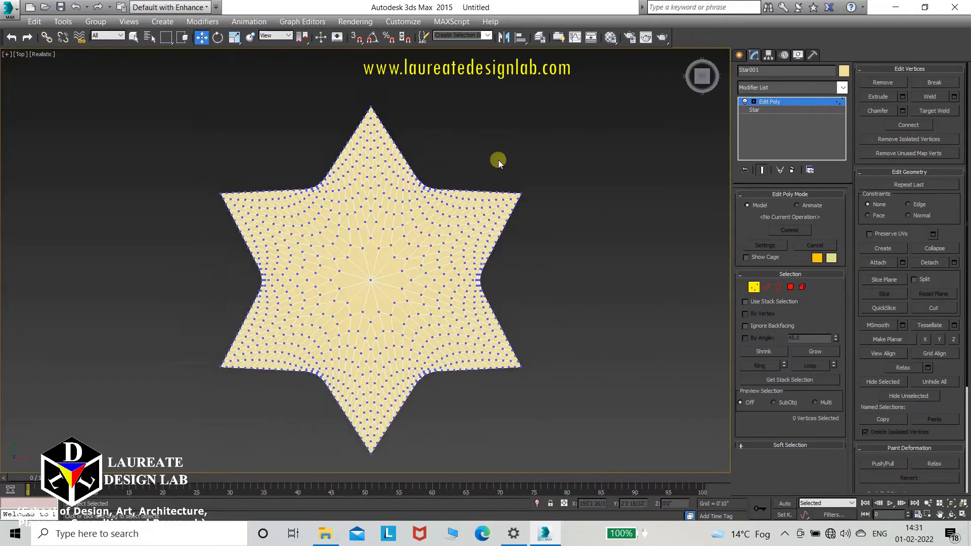
scroll(498, 160, up, 4)
scroll(517, 239, up, 2)
middle_drag(517, 238, 555, 275)
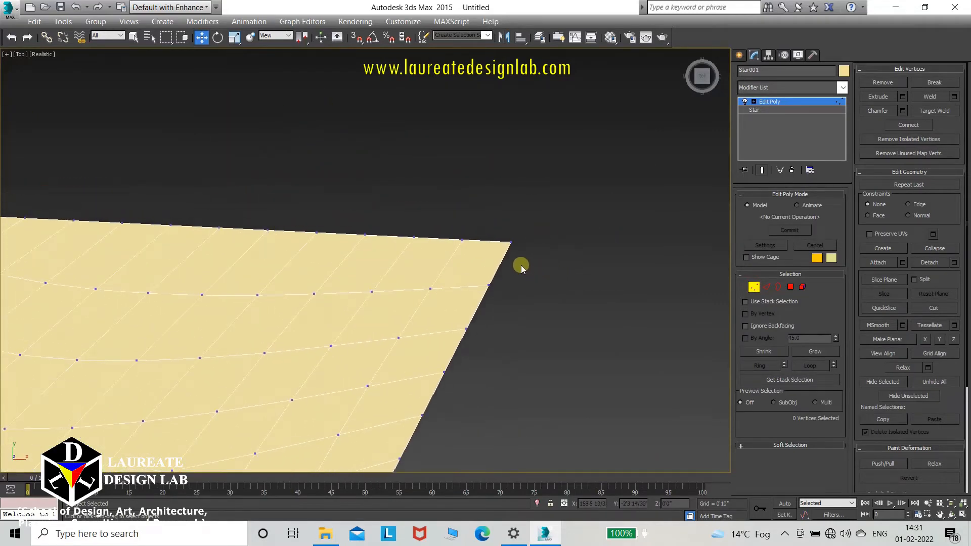
drag(498, 223, 526, 256)
scroll(527, 256, down, 2)
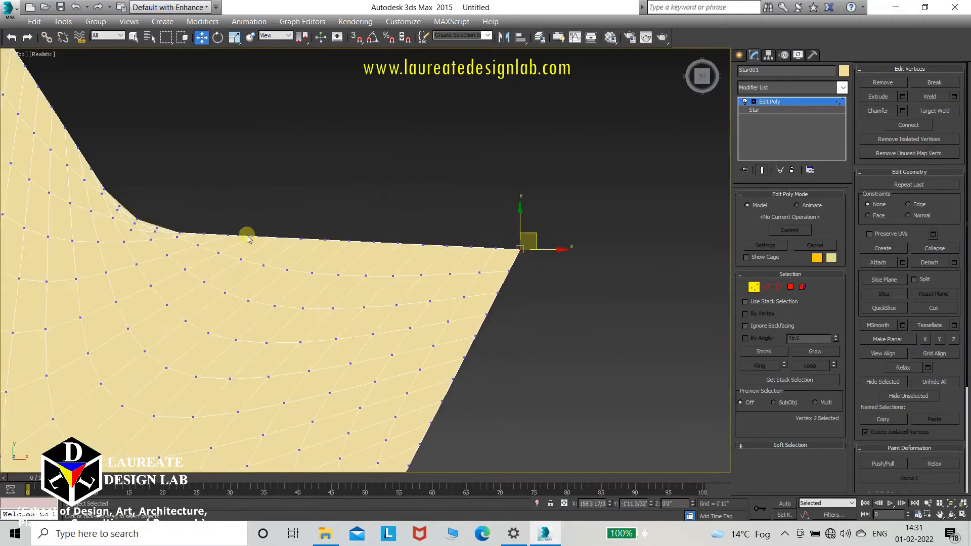
Step: Add the tip vertices of the star's upper-left and bottom points to the selection, making three alternate tips
scroll(245, 232, down, 2)
middle_drag(56, 174, 170, 242)
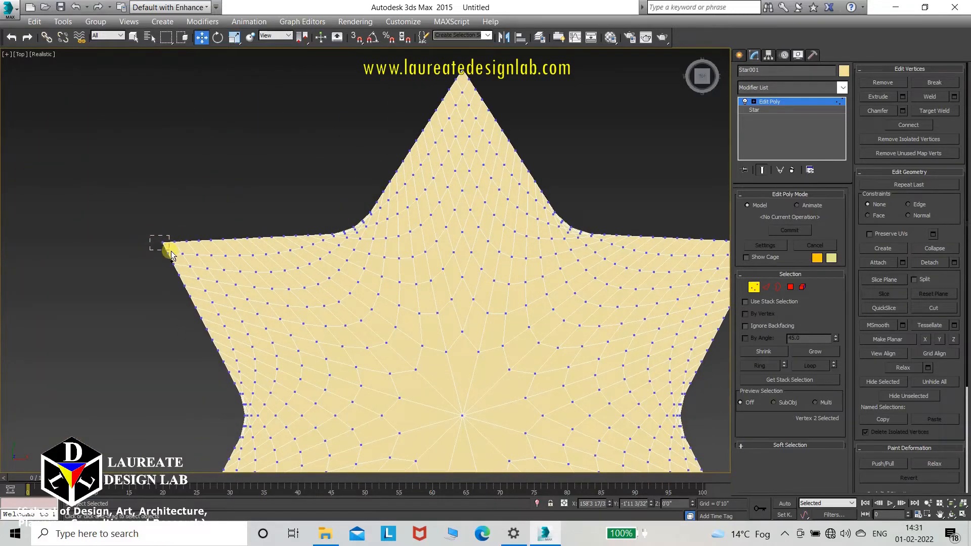
scroll(195, 247, down, 1)
middle_drag(194, 350, 266, 184)
scroll(240, 332, up, 4)
scroll(247, 282, down, 4)
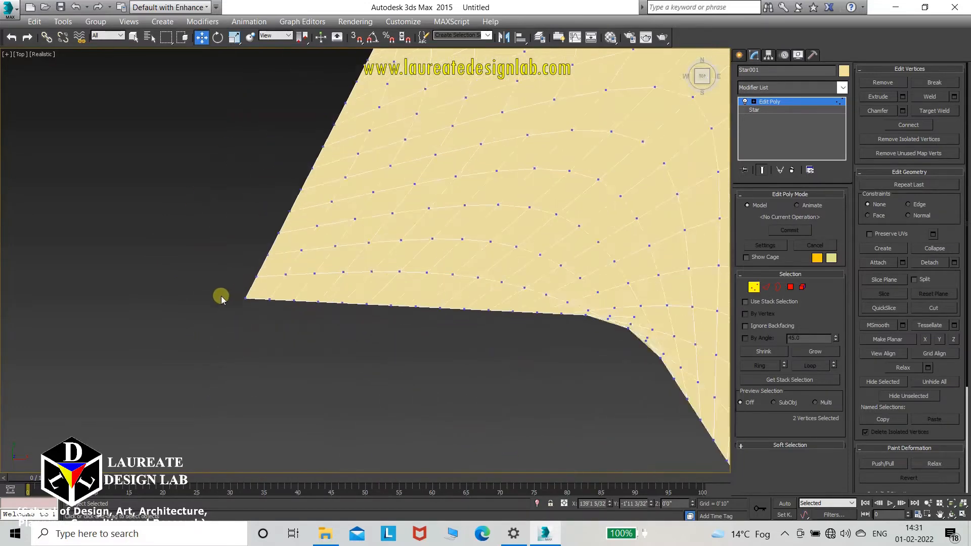
middle_drag(264, 232, 254, 273)
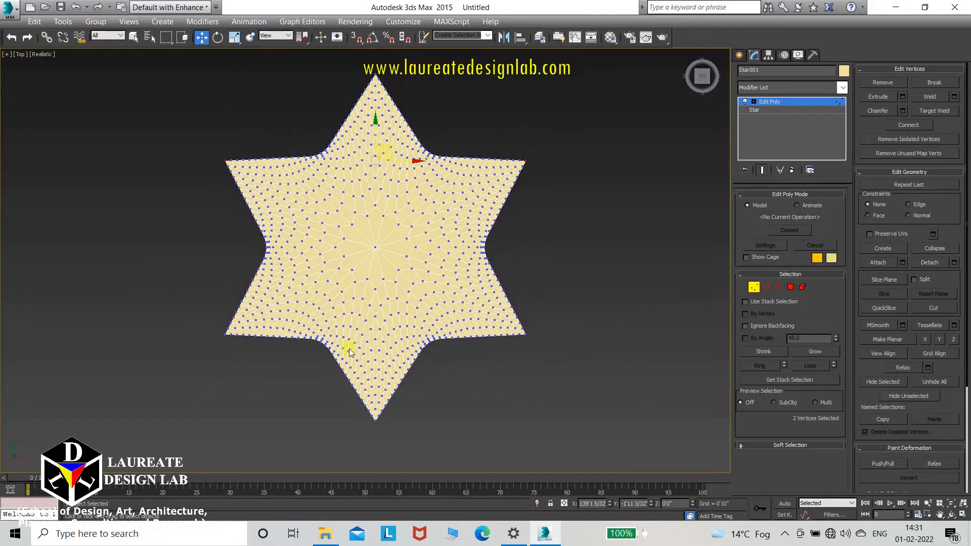
scroll(386, 431, up, 5)
drag(375, 409, 349, 393)
scroll(353, 393, down, 5)
Step: Apply a Push modifier to the three selected tip vertices with a push value of 15'0"
alt+middle_drag(367, 393, 363, 339)
click(798, 85)
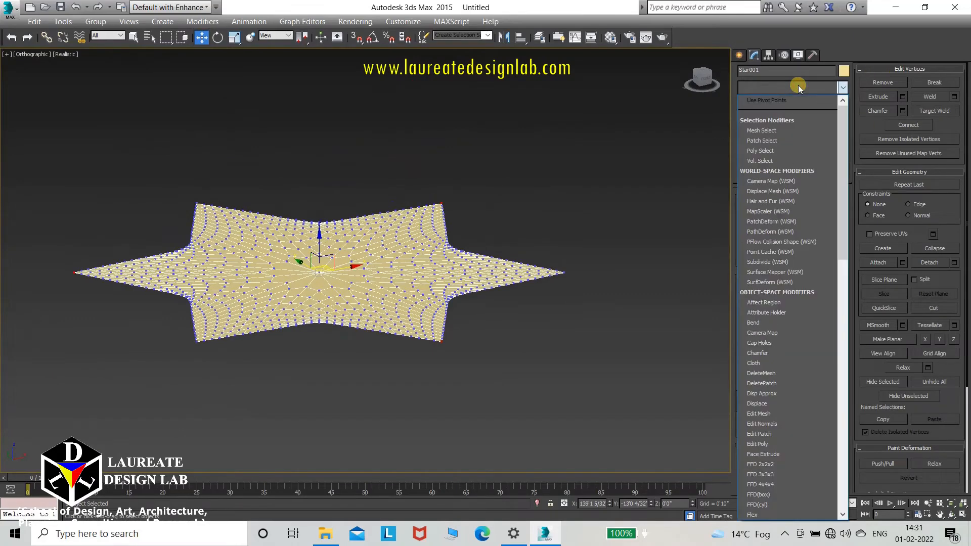
key(p)
key(p)
key(p)
key(p)
key(p)
key(p)
key(p)
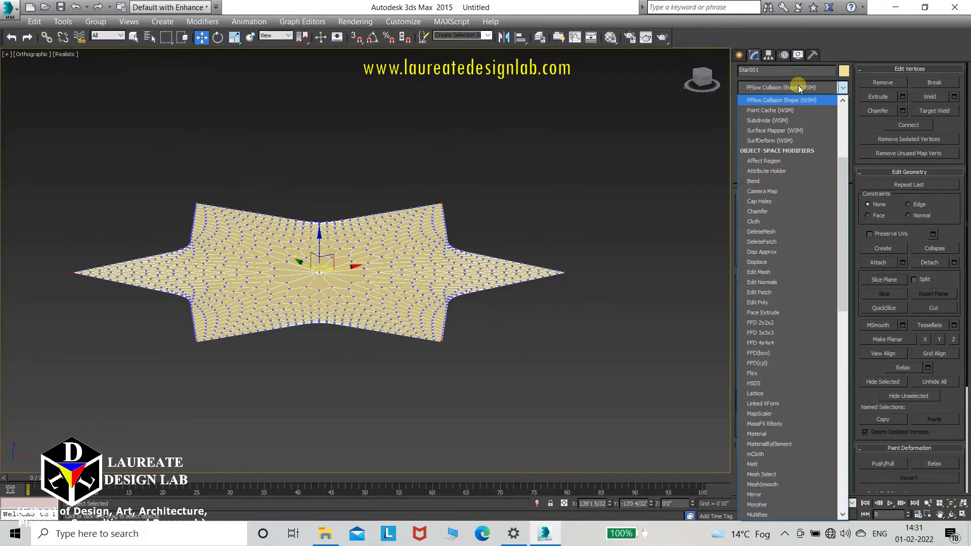
key(p)
key(p)
key(p)
key(p)
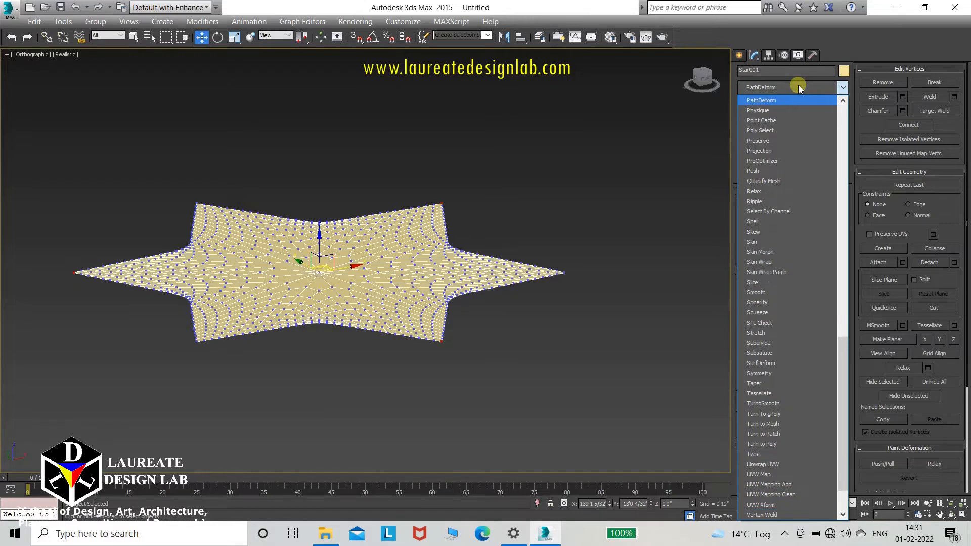
click(782, 171)
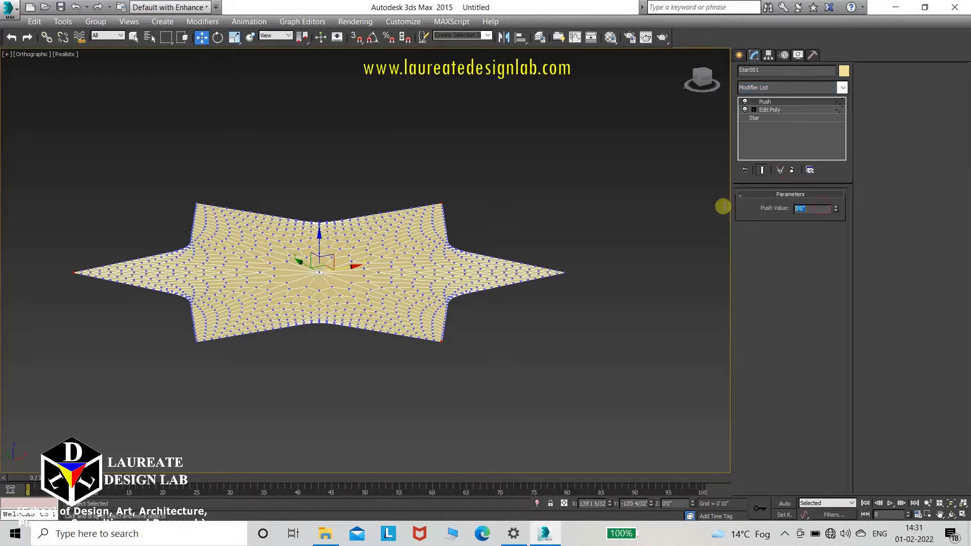
text(15)
key(Return)
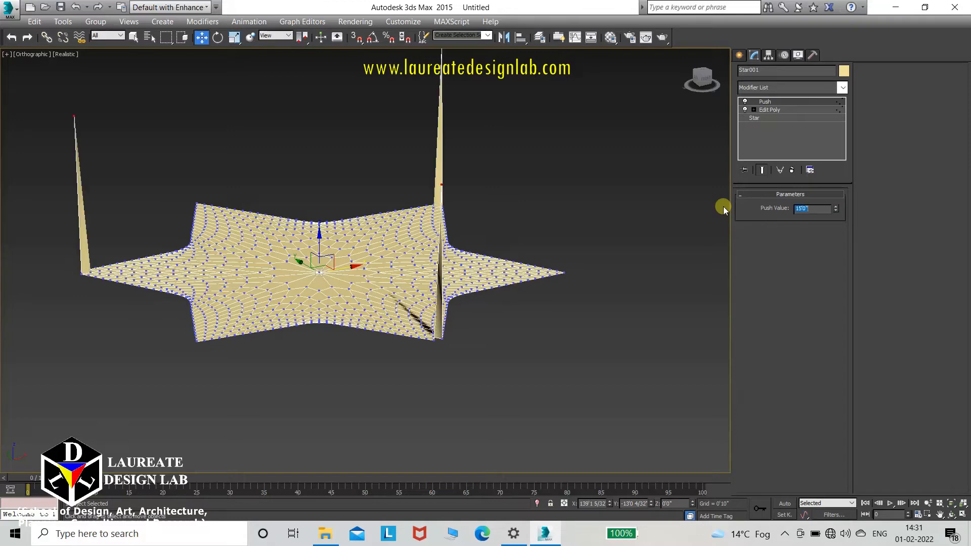
Step: Add a second Edit Poly modifier above Push on the star
mouse_move(488, 293)
alt+middle_down()
mouse_move(462, 297)
mouse_move(463, 314)
mouse_move(499, 310)
mouse_move(492, 316)
mouse_move(492, 293)
alt+middle_up()
click(809, 88)
scroll(809, 88, down, 10)
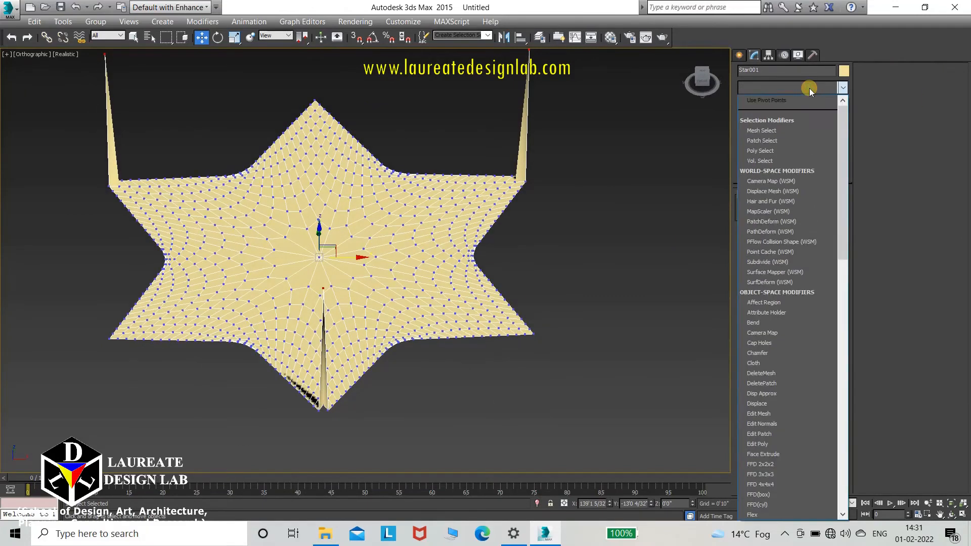
click(808, 100)
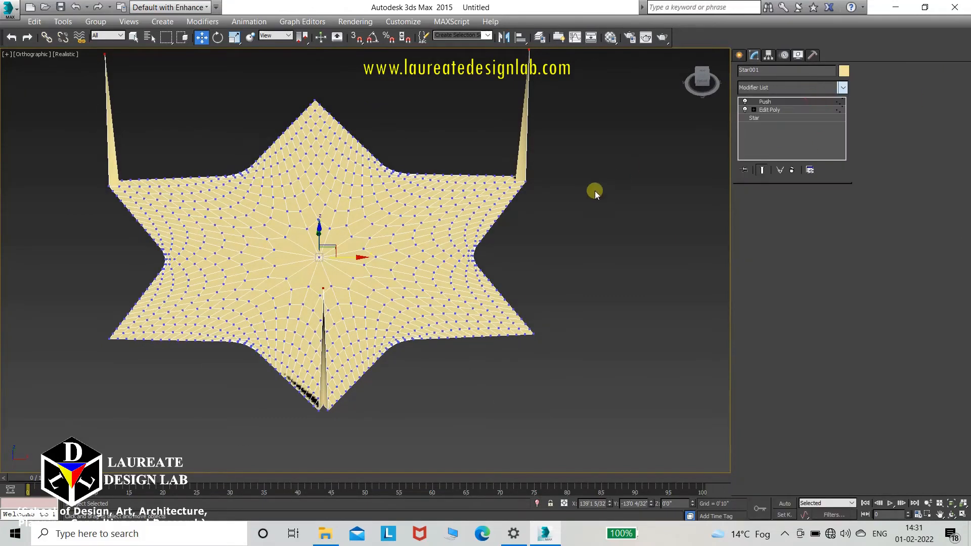
Step: Clear the previous vertex selection in the new Edit Poly and select the tip vertex of the star's top point
key(t)
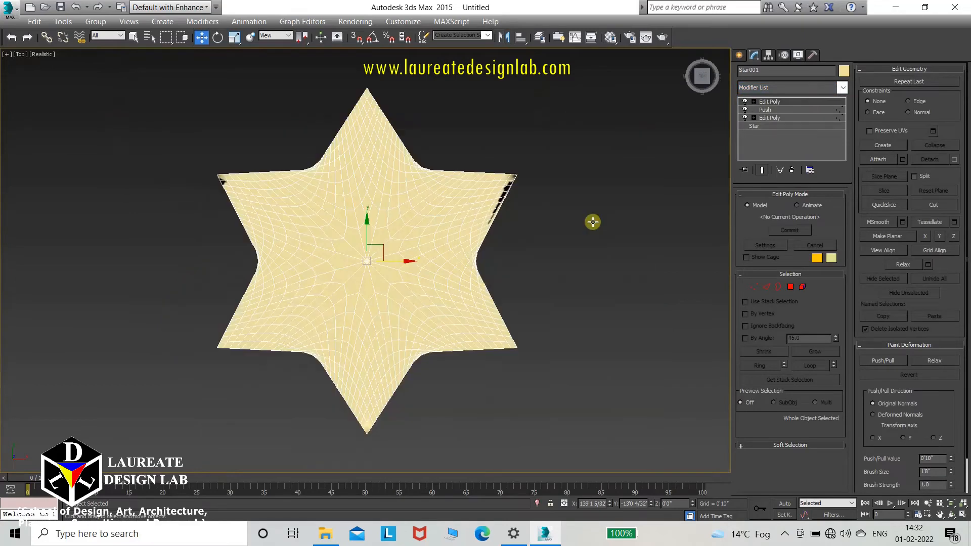
click(753, 286)
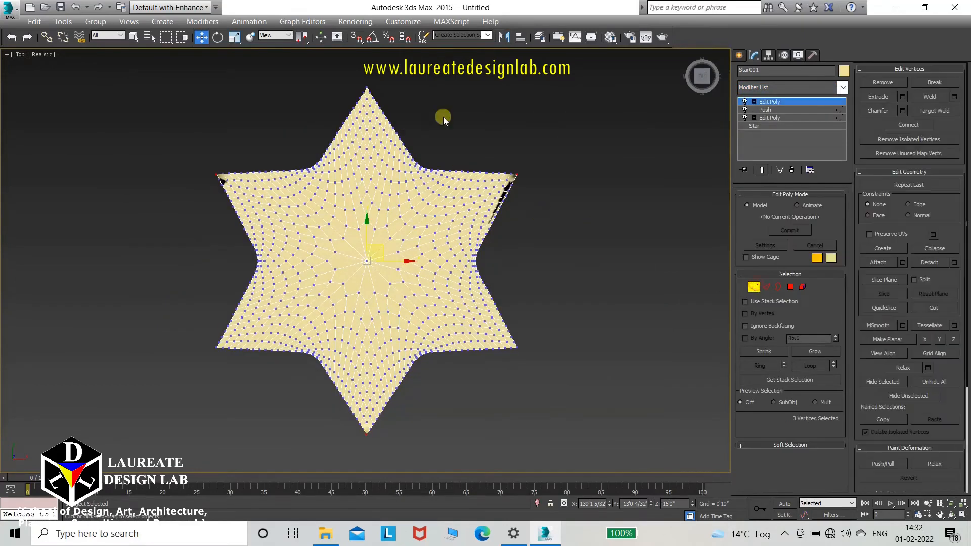
scroll(443, 117, up, 5)
middle_drag(297, 81, 328, 96)
middle_drag(428, 231, 309, 214)
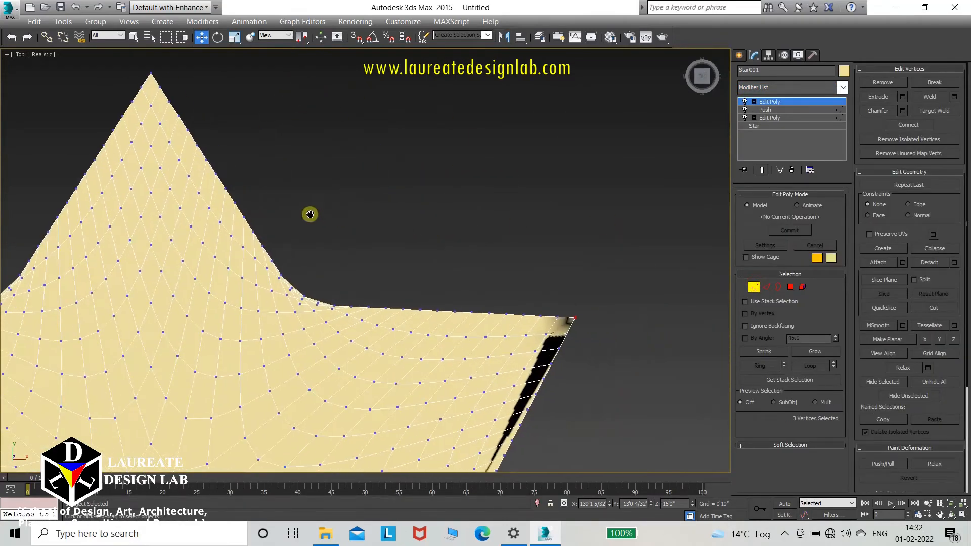
middle_drag(459, 235, 580, 311)
click(357, 182)
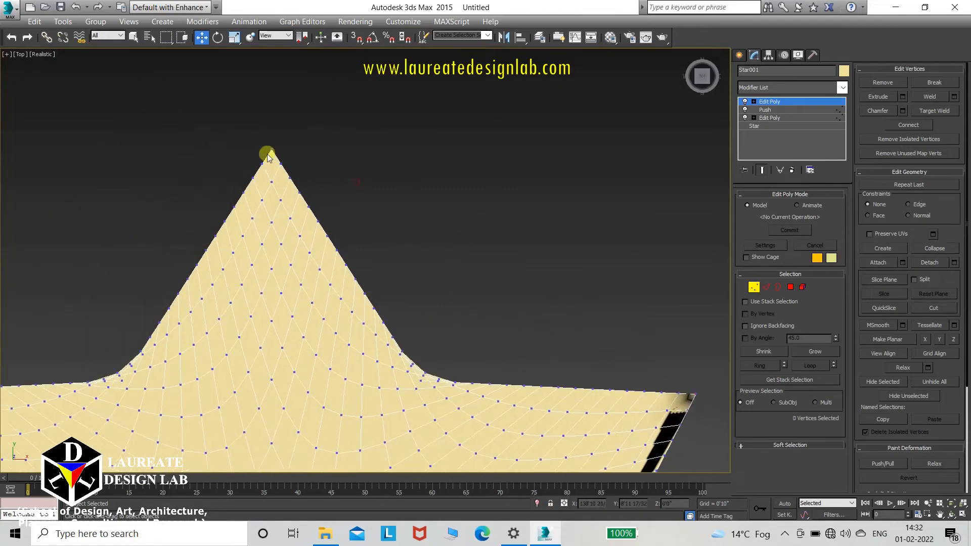
scroll(263, 147, up, 2)
drag(283, 161, 283, 161)
scroll(283, 161, down, 8)
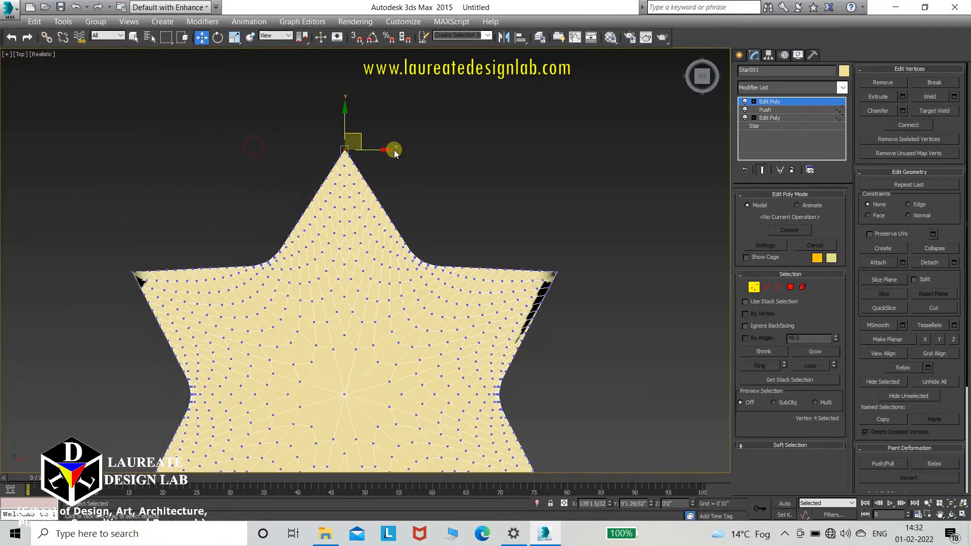
Step: Add the tip vertices of the star's lower-left and lower-right points to the selection
scroll(209, 341, up, 6)
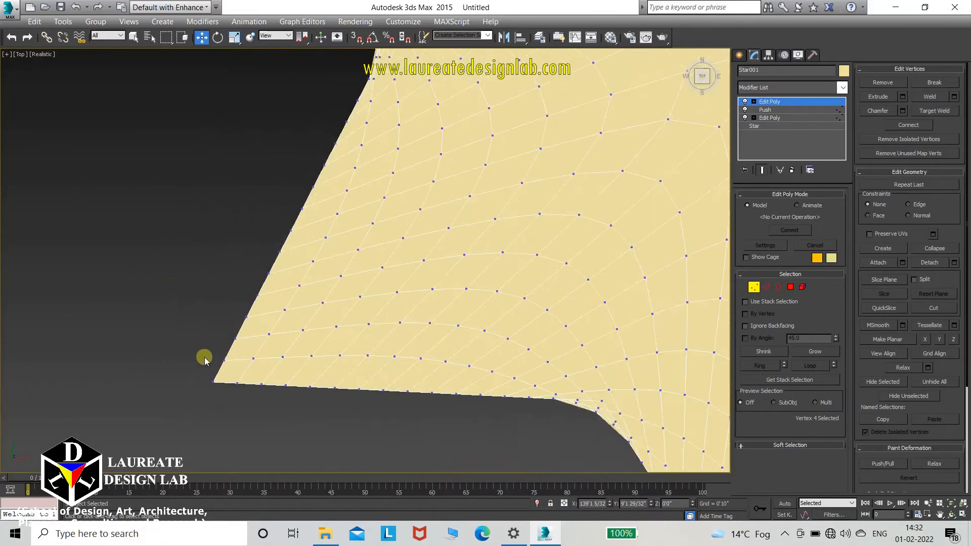
drag(206, 367, 219, 398)
scroll(256, 354, down, 3)
scroll(551, 383, down, 3)
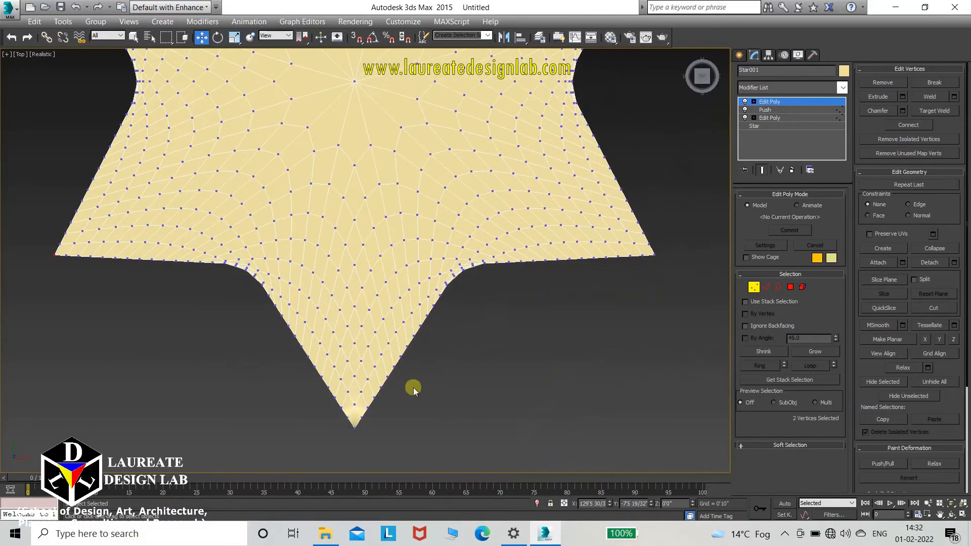
middle_drag(446, 320, 478, 367)
scroll(593, 354, up, 3)
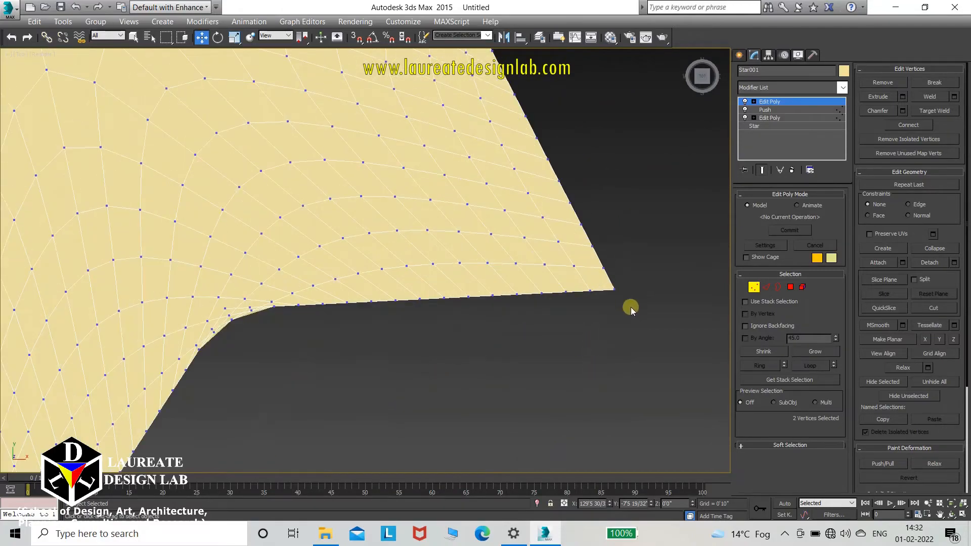
ctrl+click(610, 287)
scroll(563, 384, down, 5)
Step: Apply another Push modifier to the three remaining tip vertices with a push value of -22'0"
alt+middle_drag(559, 384, 545, 346)
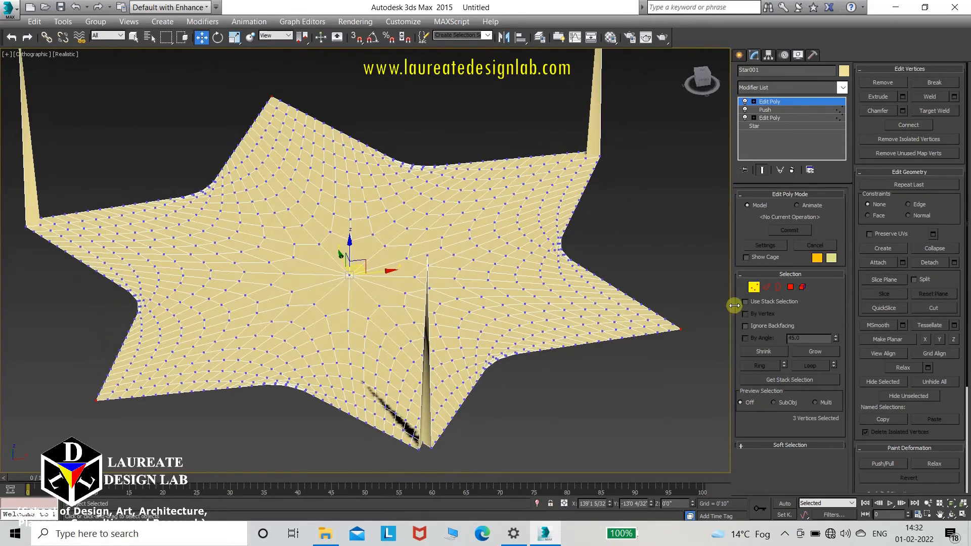
click(789, 88)
scroll(789, 89, down, 3)
scroll(789, 89, down, 15)
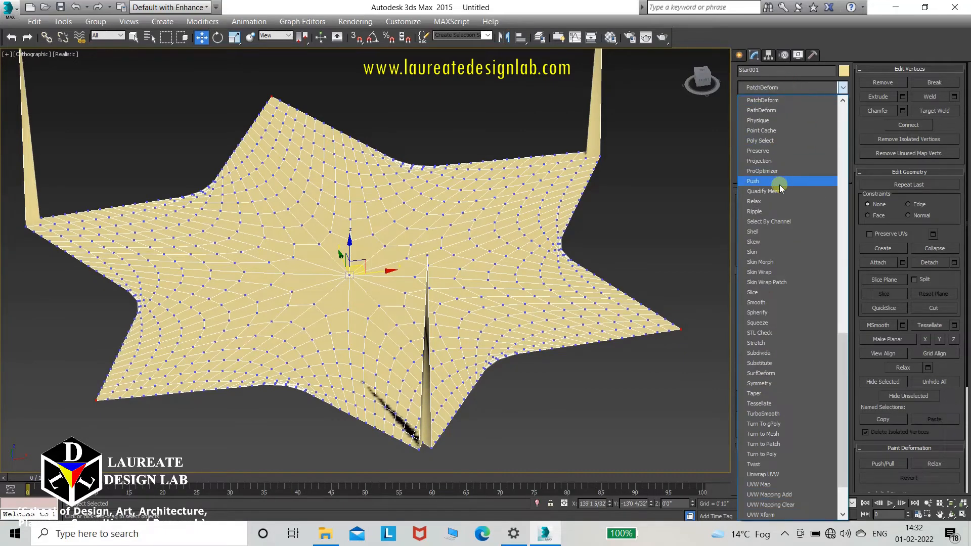
click(776, 182)
double_click(821, 208)
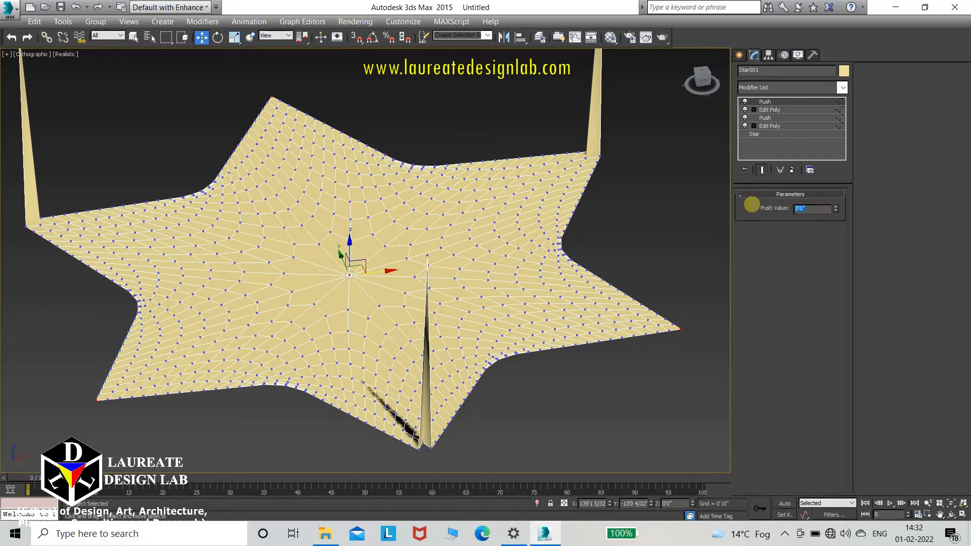
text(-22)
key(Return)
Step: Add a third Edit Poly modifier at the top of the star's modifier stack
middle_drag(568, 251, 523, 250)
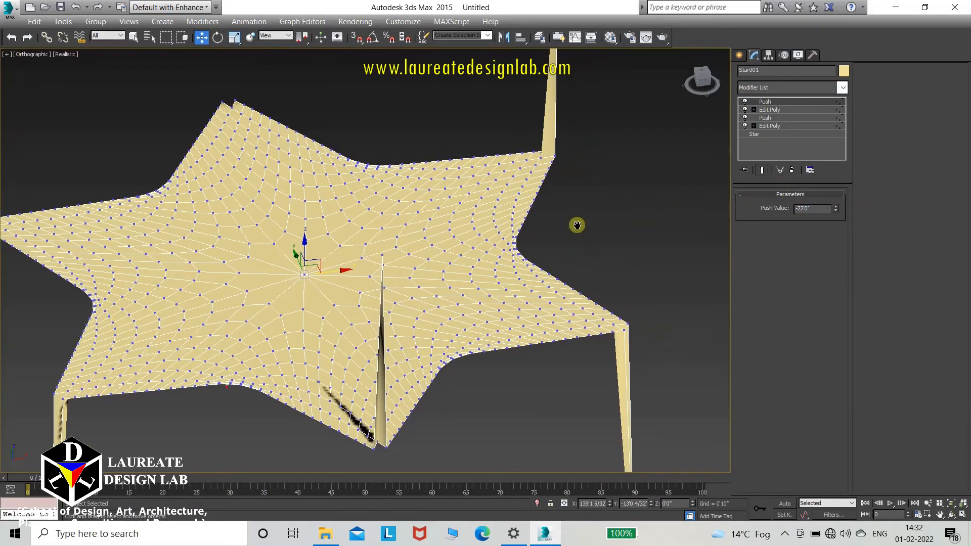
click(762, 84)
key(e)
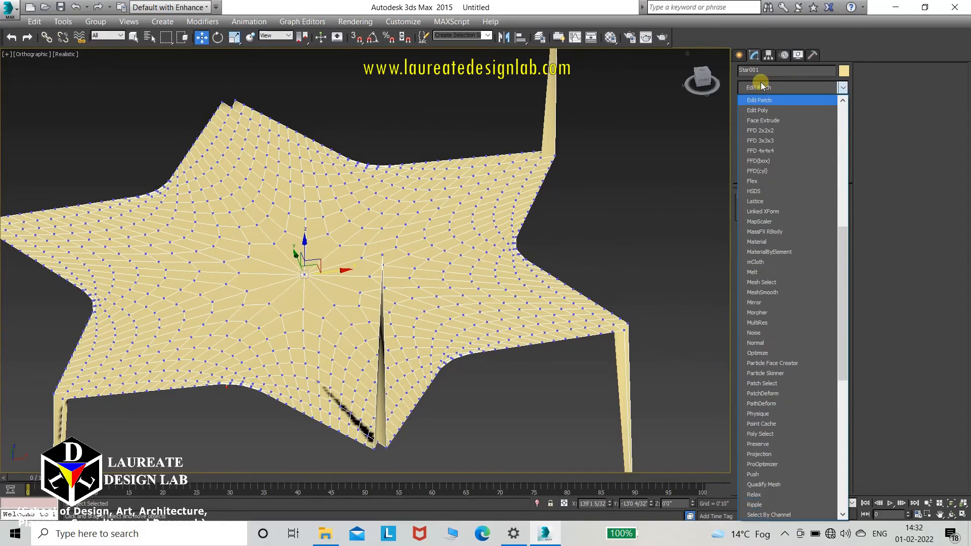
click(778, 111)
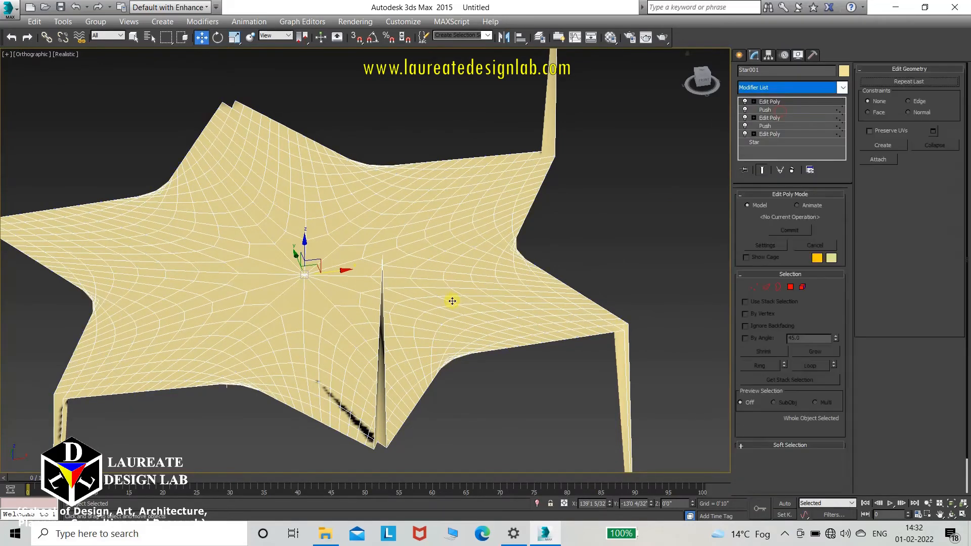
Step: Select all vertices of the star's flat middle surface in the front view, leaving out the six pushed tips
key(f)
key(z)
middle_drag(327, 255, 338, 254)
click(750, 290)
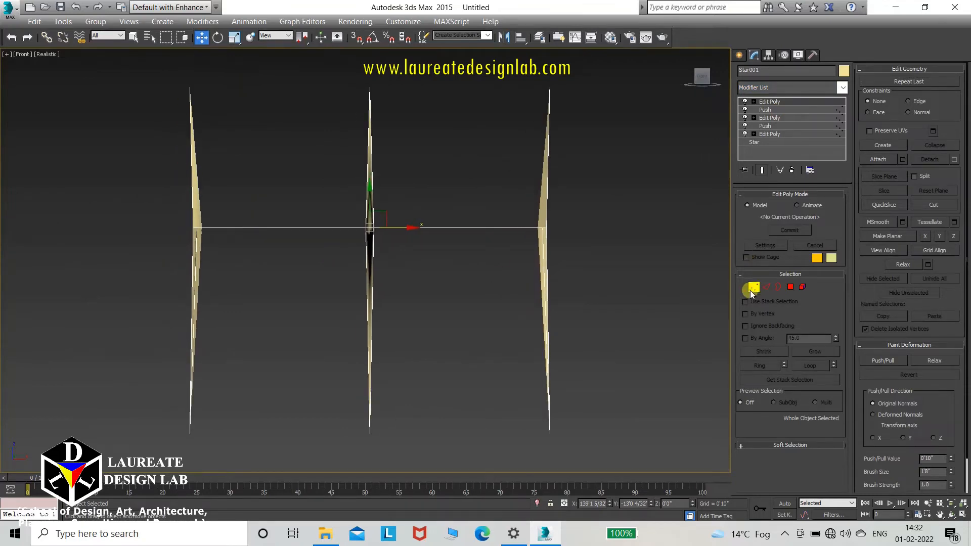
drag(112, 187, 436, 275)
drag(606, 261, 606, 263)
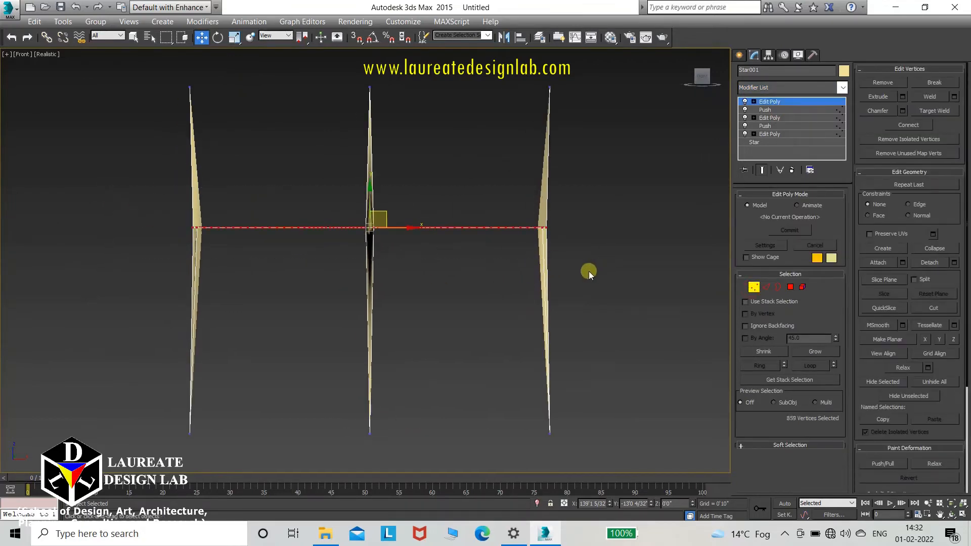
Step: Apply a Relax modifier to the selected middle vertices of the star
alt+middle_drag(524, 271, 508, 286)
click(821, 86)
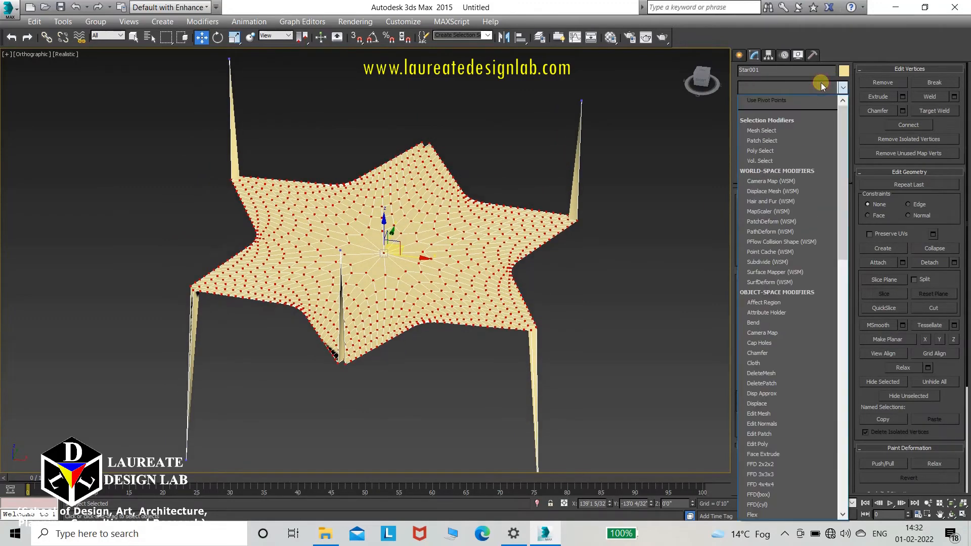
scroll(821, 83, down, 20)
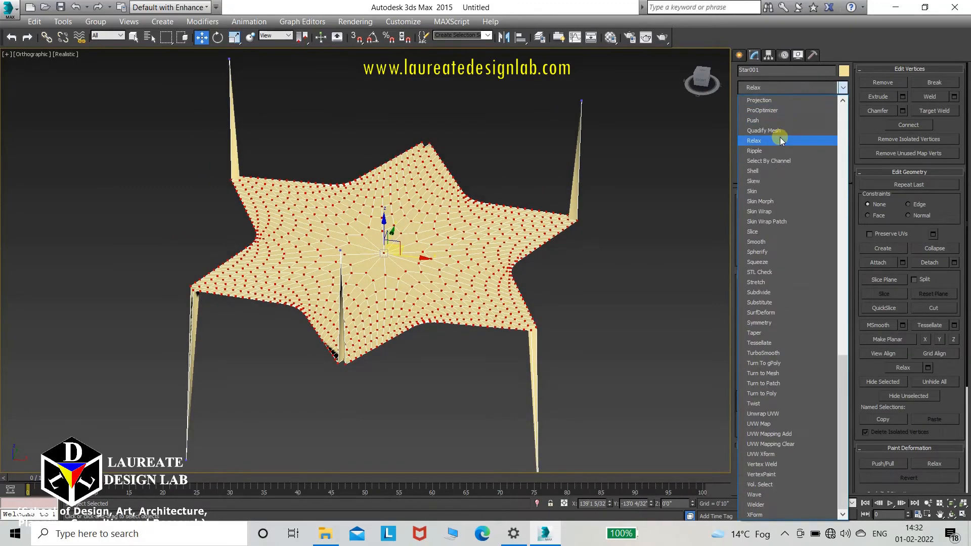
click(781, 140)
middle_drag(495, 304, 505, 304)
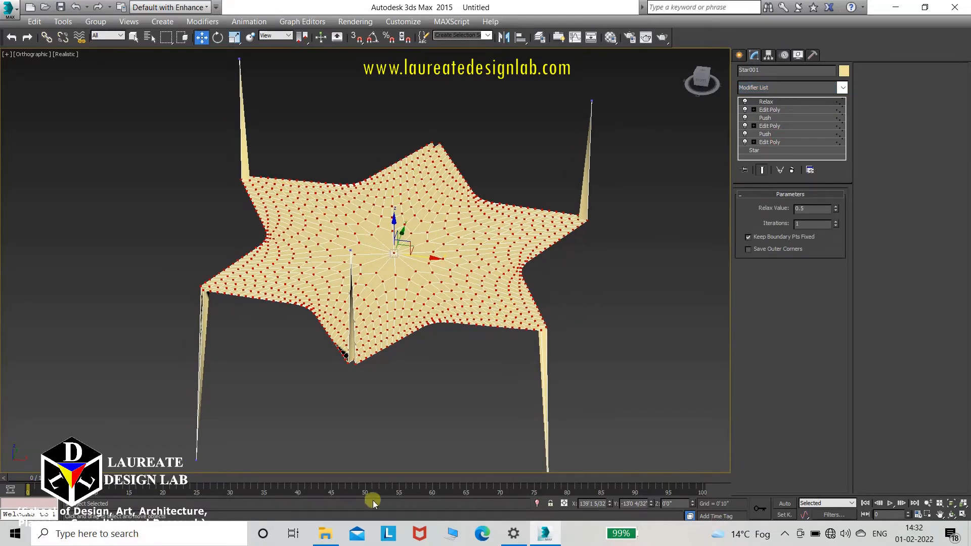
Step: Turn on Auto Key, set the star's Relax iterations to 169 at frame 32, and try releasing the fixed boundary points
click(784, 504)
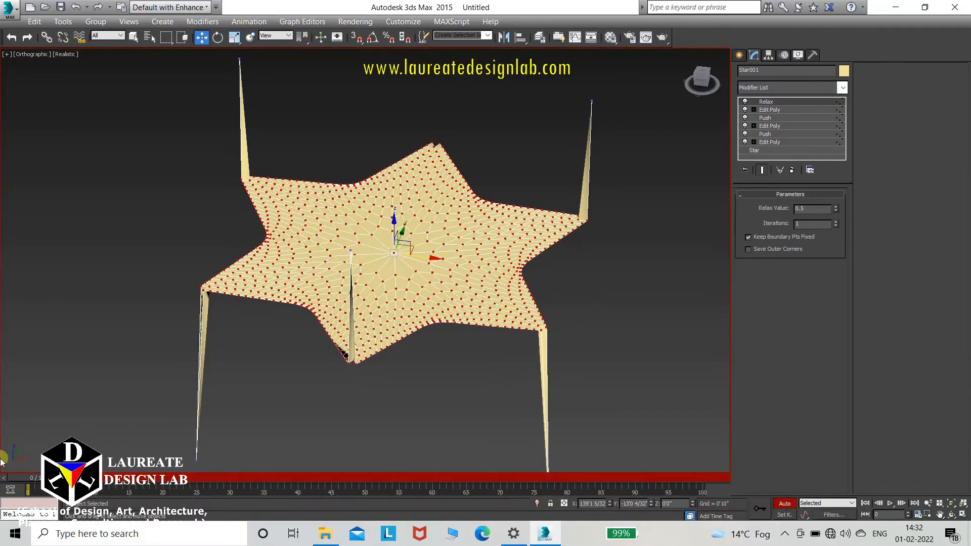
drag(40, 481, 45, 480)
drag(113, 474, 248, 464)
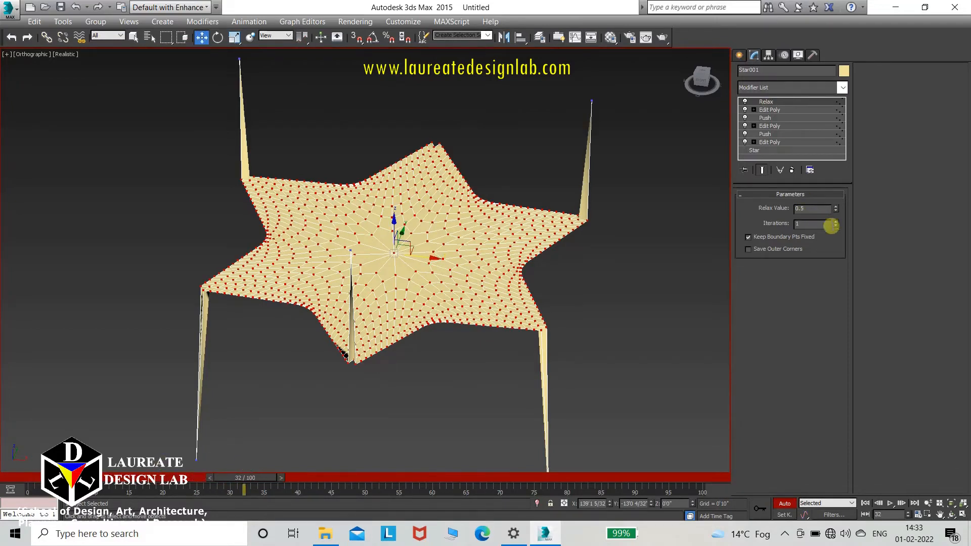
drag(835, 226, 837, 64)
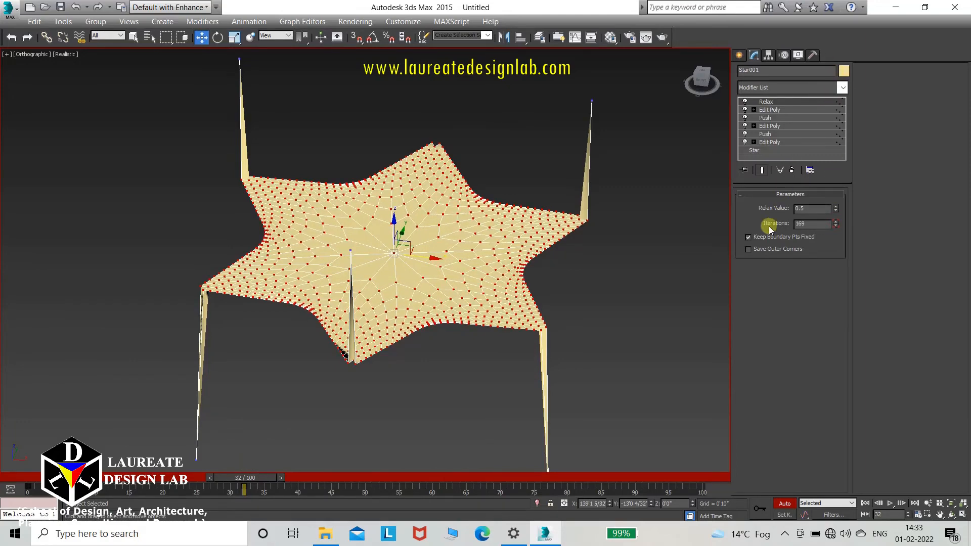
click(749, 238)
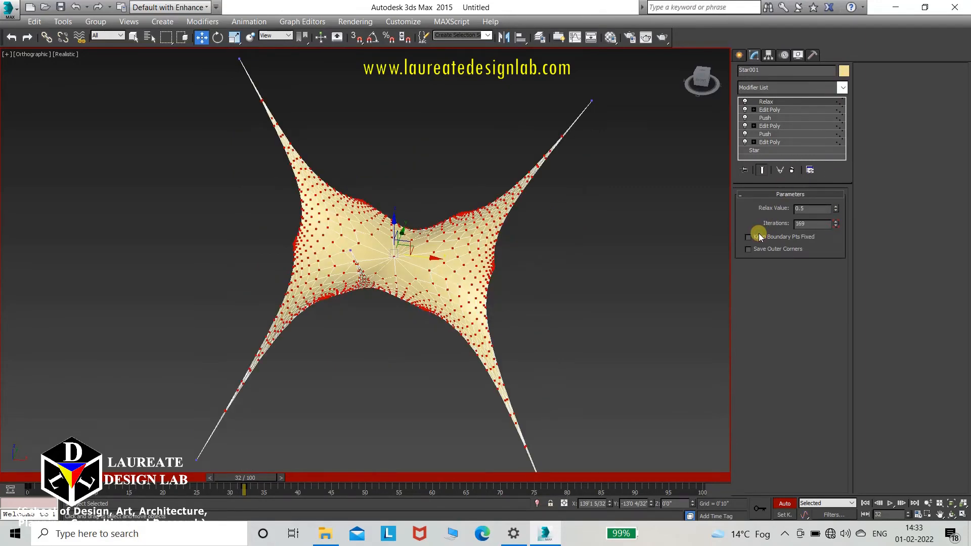
key(ctrl+z)
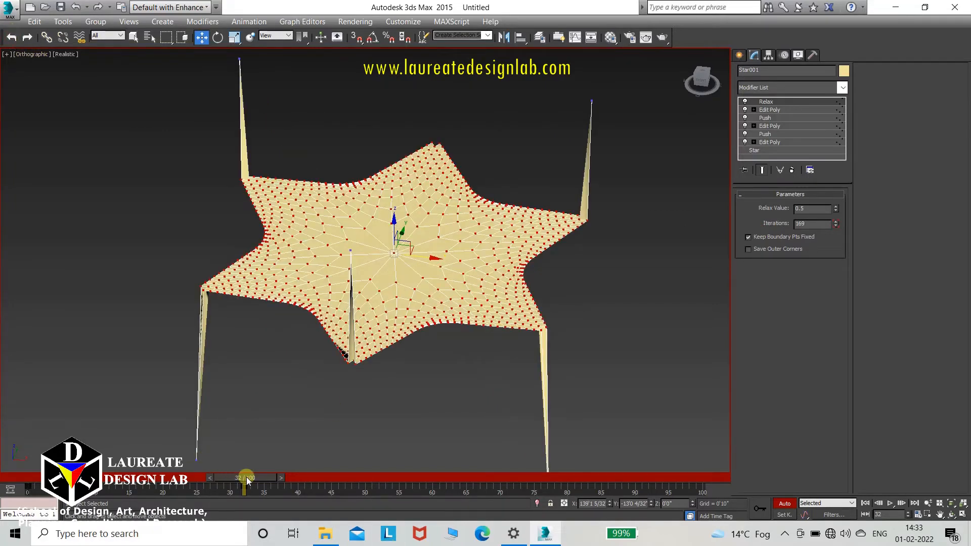
Step: Keyframe the star's Relax iterations at 25 on frame 23 and 114 on frame 48, with Keep Boundary Pts Fixed disabled
drag(245, 486, 187, 477)
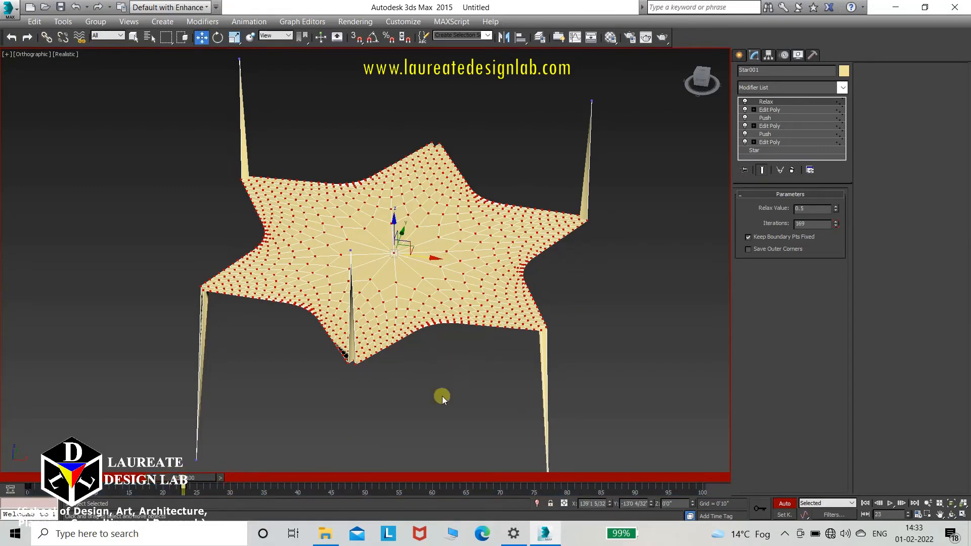
drag(193, 480, 360, 482)
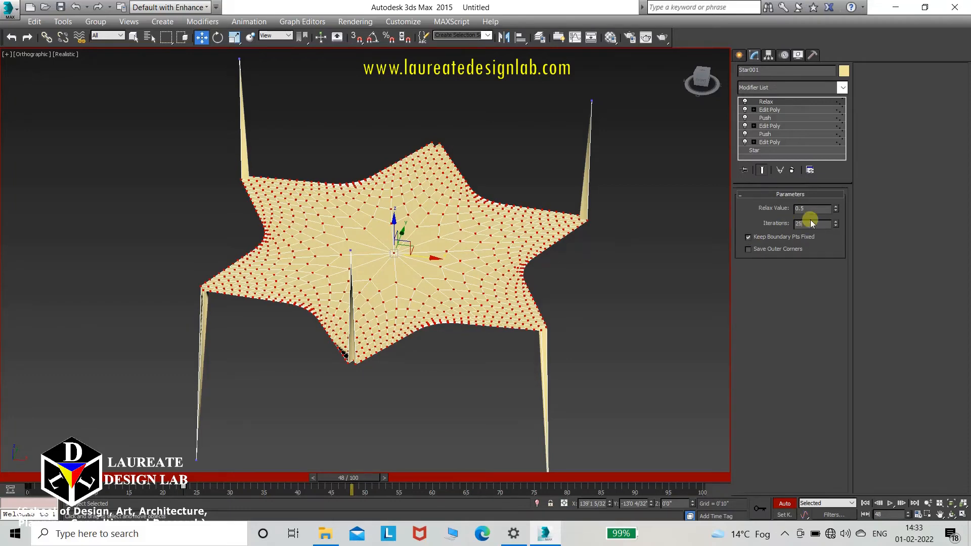
click(753, 239)
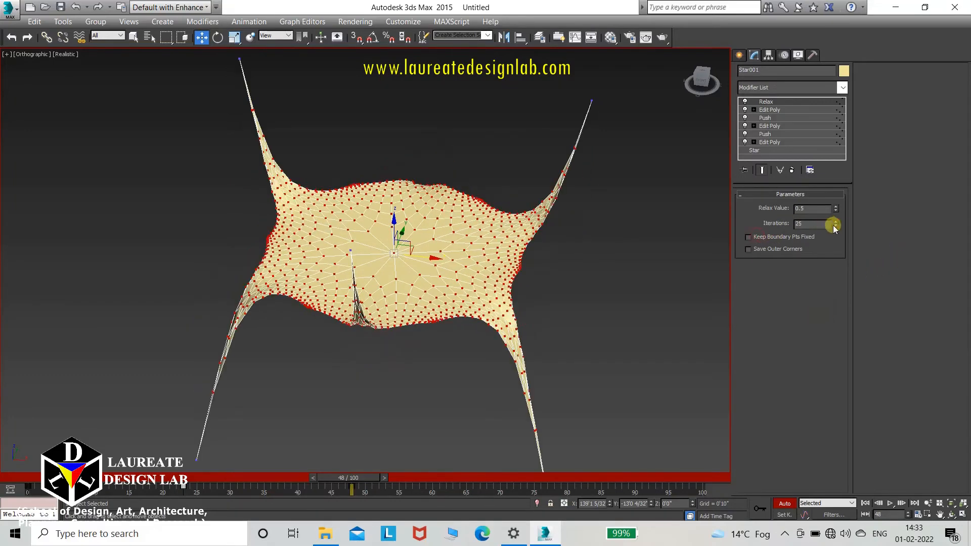
drag(837, 223, 837, 133)
Step: Keyframe the star's Relax iterations at 197 on frame 75 and 57 on frame 100
drag(358, 477, 536, 455)
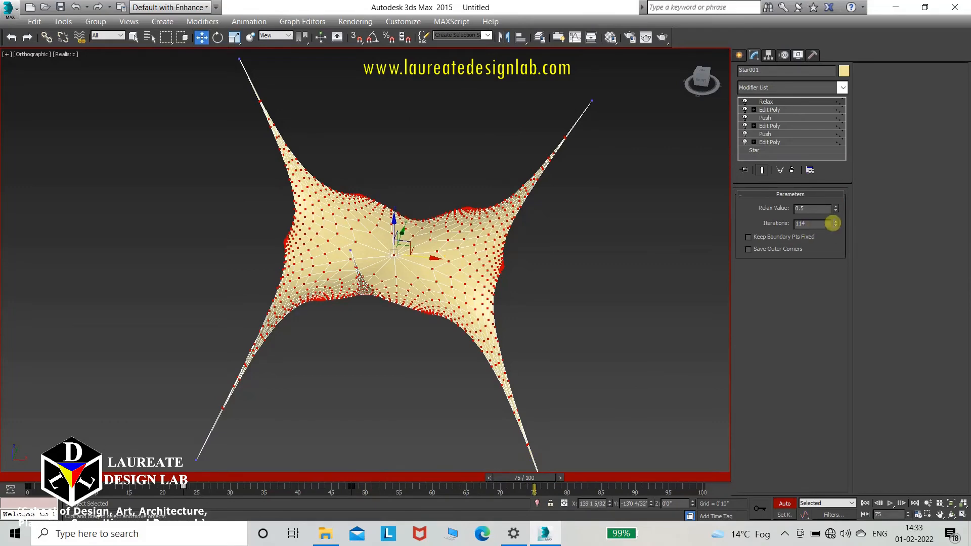
drag(833, 223, 852, 124)
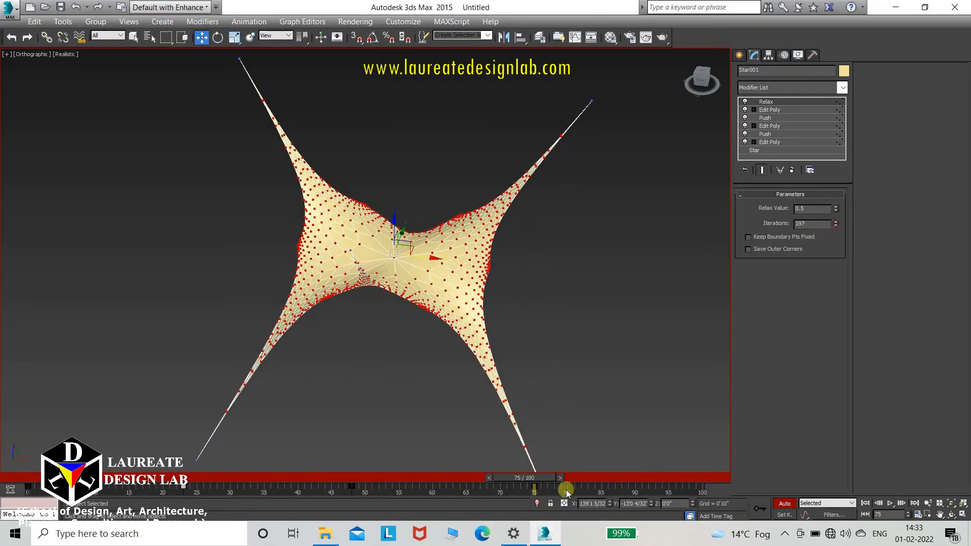
click(540, 478)
drag(565, 481, 721, 467)
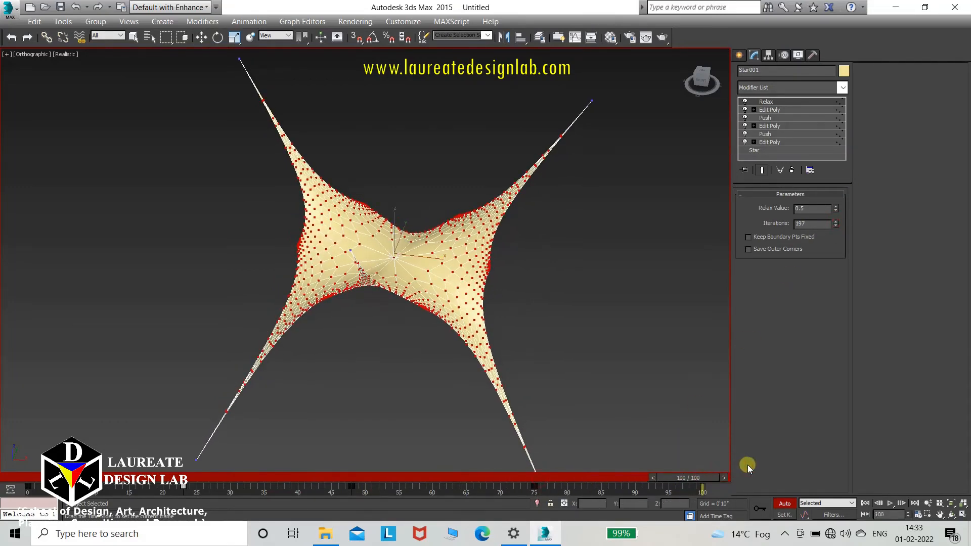
key(w)
drag(836, 225, 813, 366)
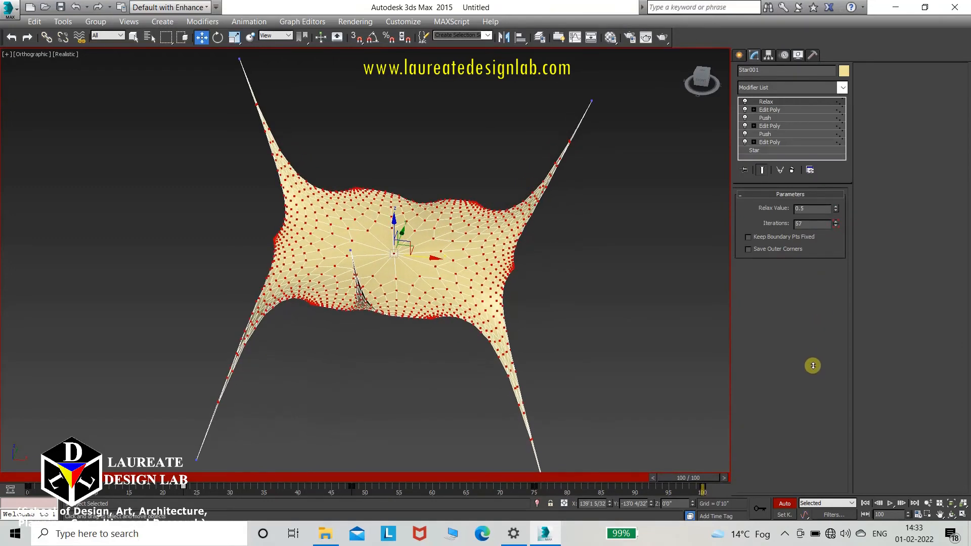
Step: Move the star membrane over to the other membranes and align it to the purple ground plane
click(697, 262)
scroll(512, 313, down, 6)
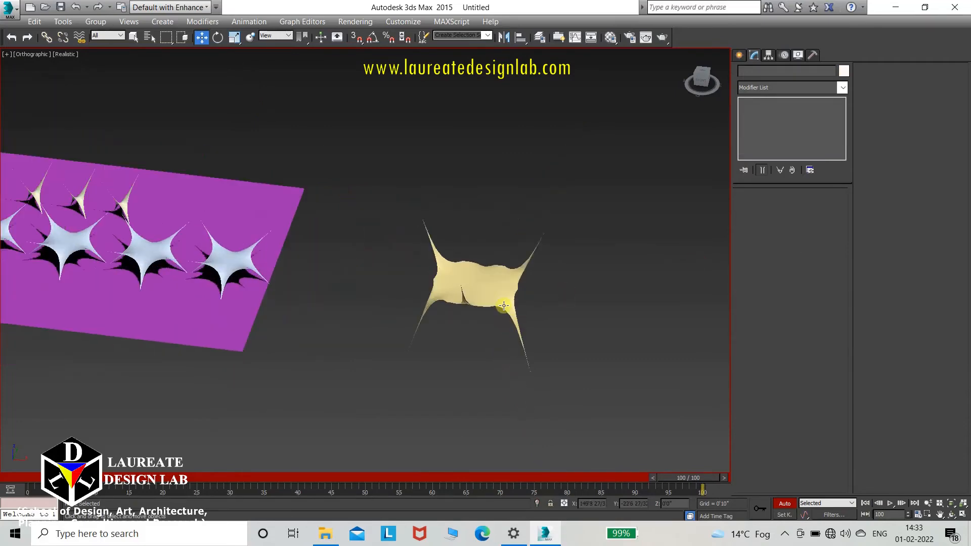
click(504, 306)
scroll(506, 299, up, 3)
middle_drag(521, 298, 549, 282)
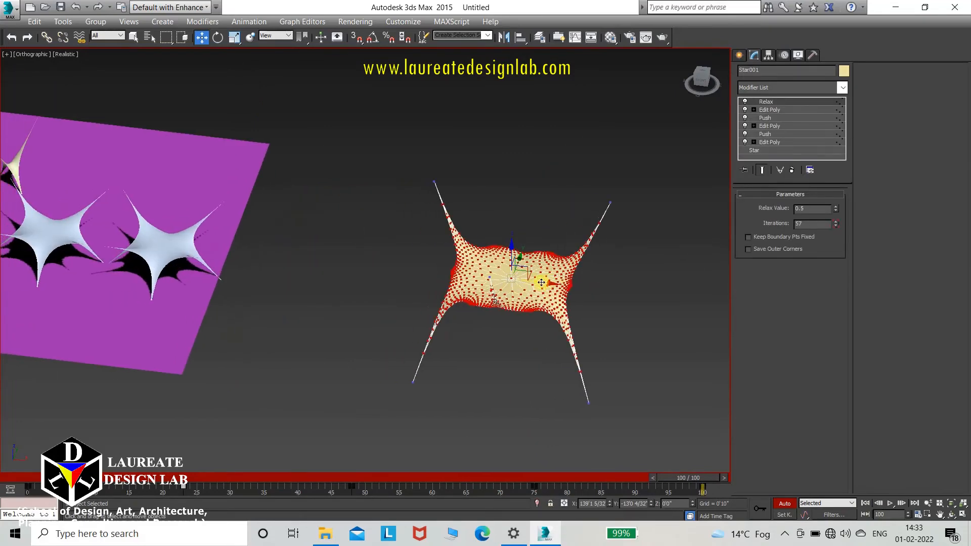
drag(541, 282, 146, 194)
middle_drag(144, 194, 524, 257)
click(519, 43)
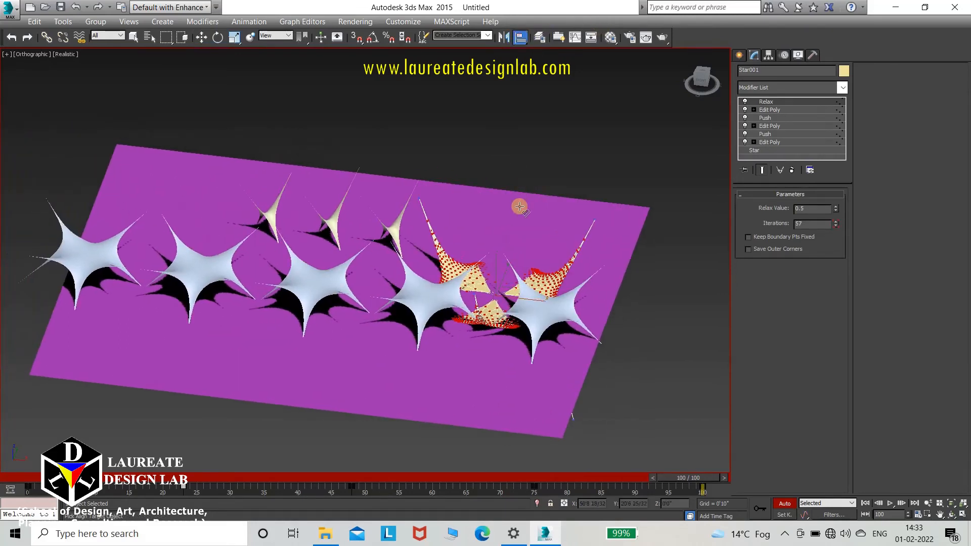
click(518, 206)
click(500, 368)
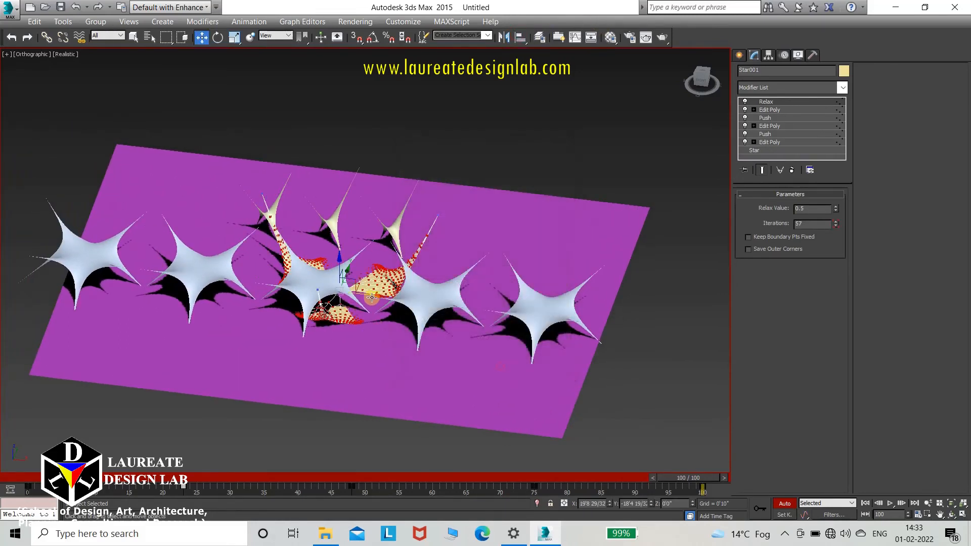
Step: Raise the star to a height of about 19'8" above the plane and shift it along Y to about -25'7"
click(337, 205)
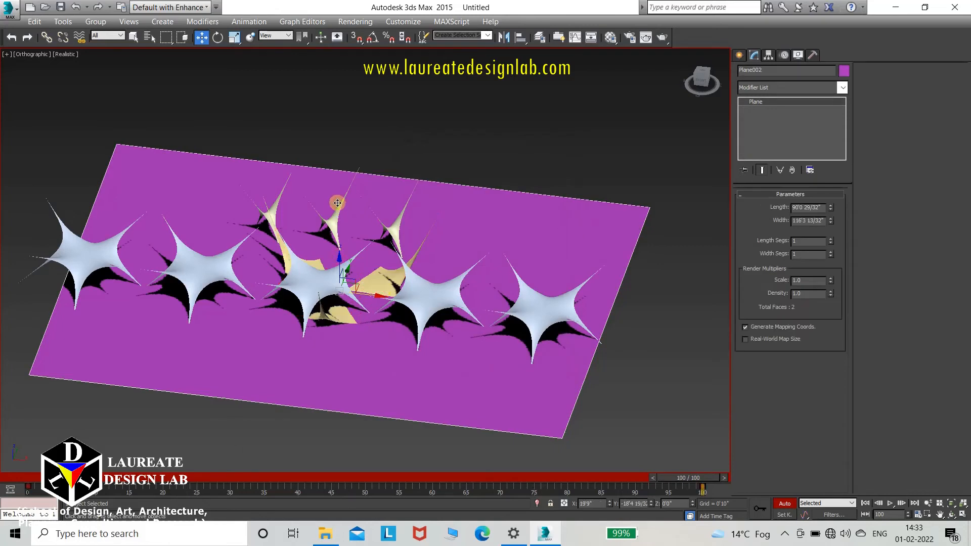
click(340, 275)
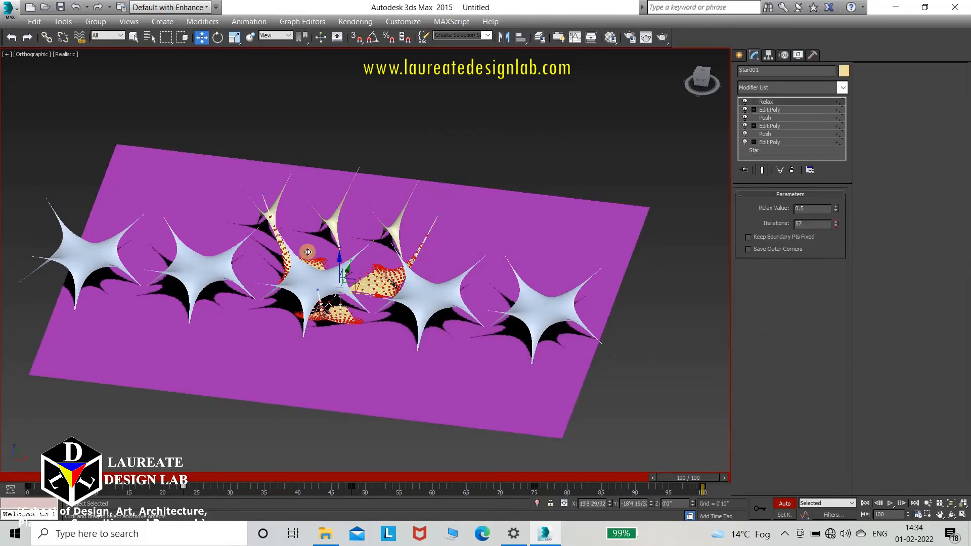
drag(337, 261, 337, 183)
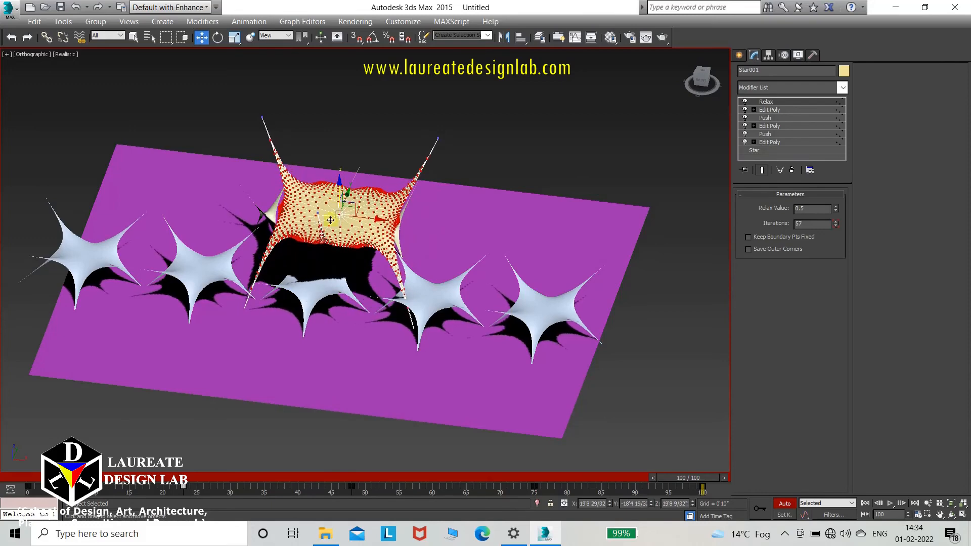
alt+middle_drag(327, 249, 334, 210)
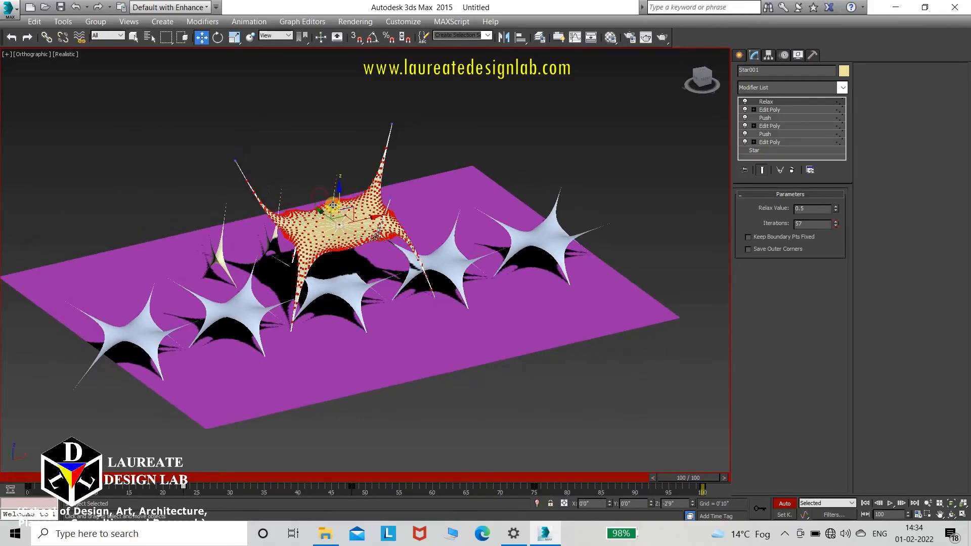
alt+middle_drag(336, 262, 321, 205)
drag(310, 207, 337, 217)
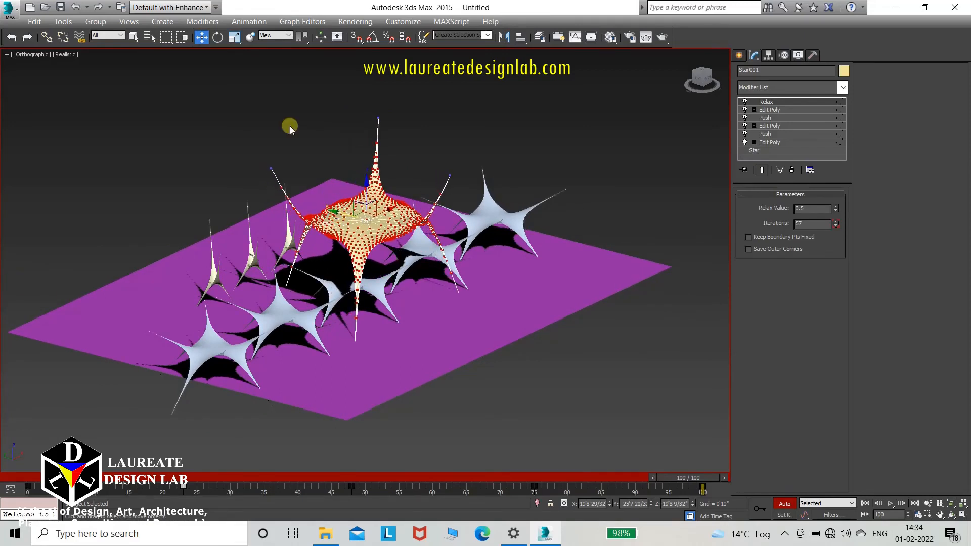
Step: Scale the star membrane uniformly to about 118 percent
right_click(238, 37)
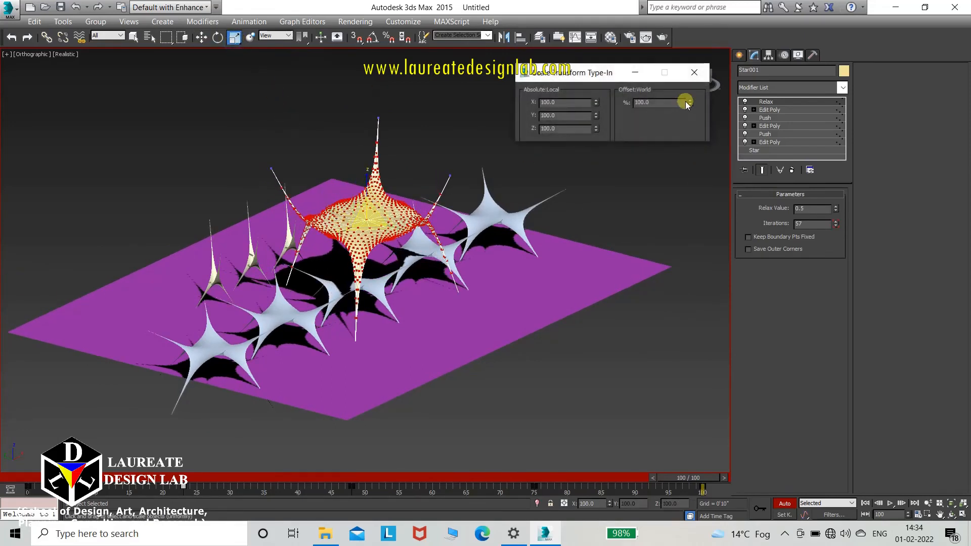
drag(687, 104, 689, 72)
click(695, 72)
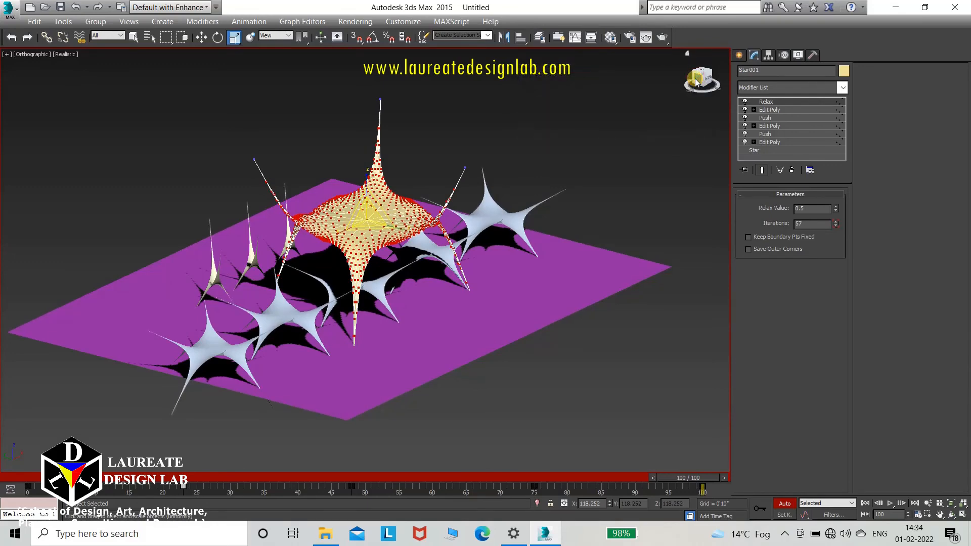
Step: Deselect the star, turn off Auto Key and play the membrane animation in Expert Mode from a low, close view
mouse_move(263, 224)
alt+middle_down()
mouse_move(277, 221)
mouse_move(276, 231)
alt+middle_up()
click(555, 110)
alt+middle_drag(392, 356, 441, 347)
scroll(395, 327, up, 3)
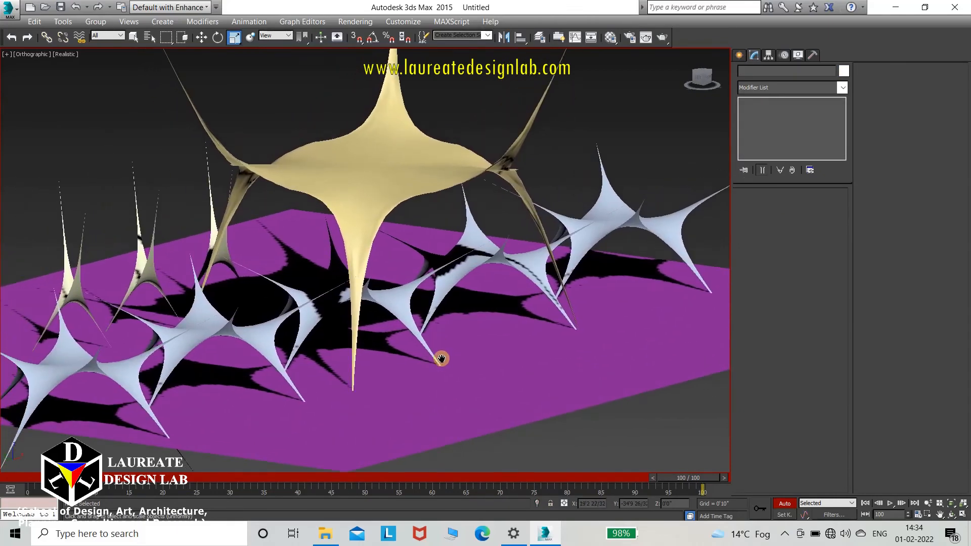
key(ctrl+x)
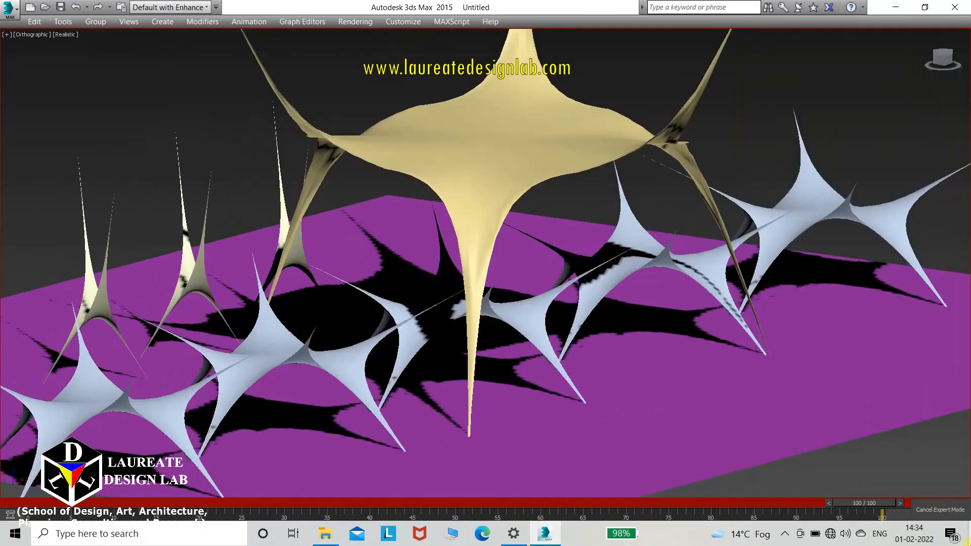
key(n)
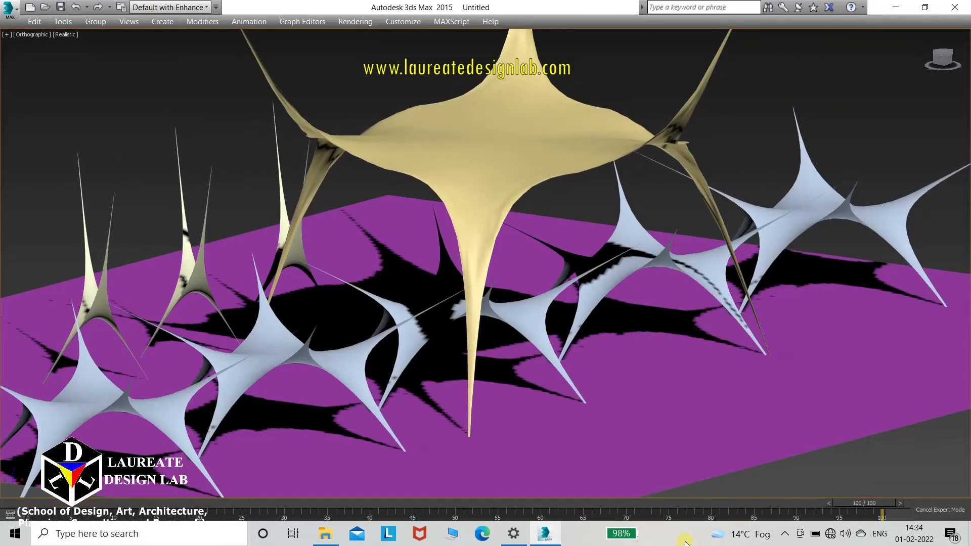
key(slash)
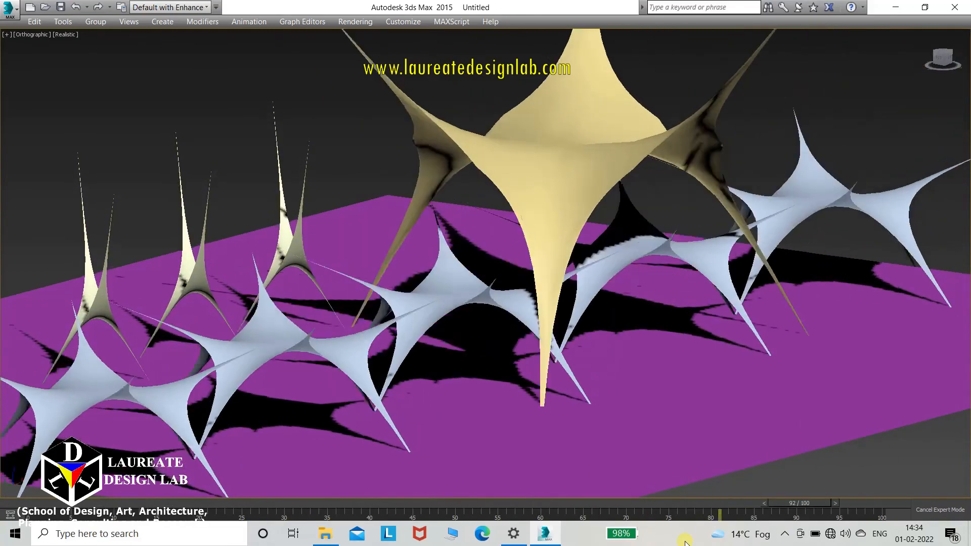
Step: Leave Expert Mode and play the membranes' animation in the normal interface
key(ctrl+x)
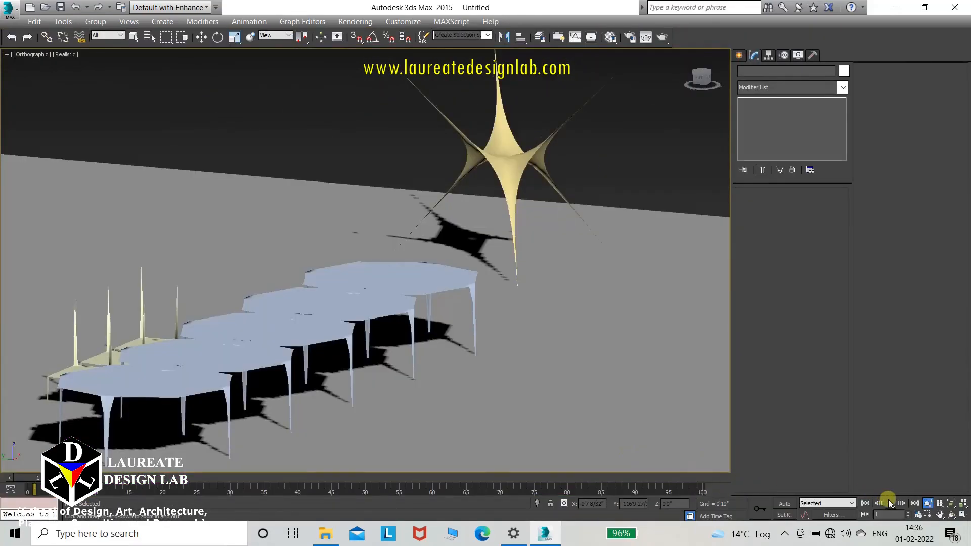
click(889, 501)
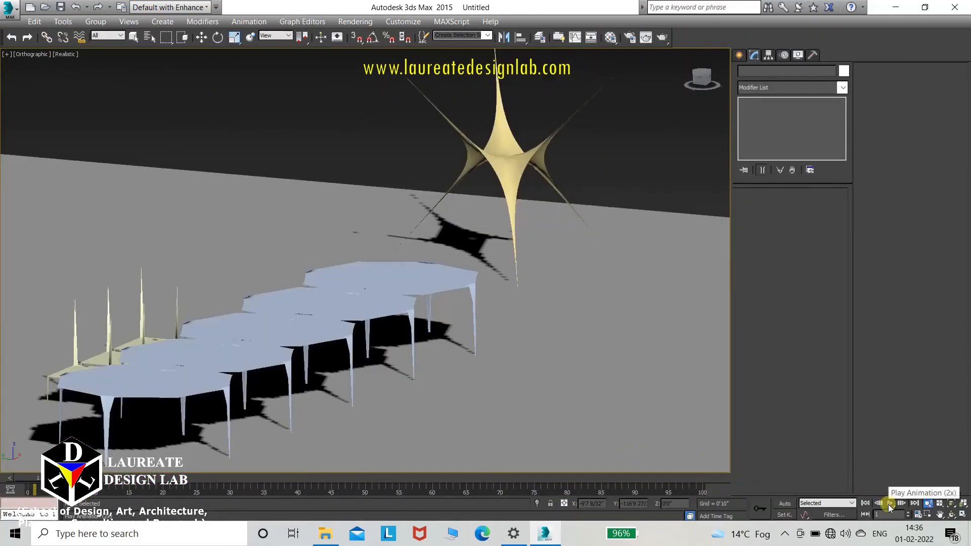